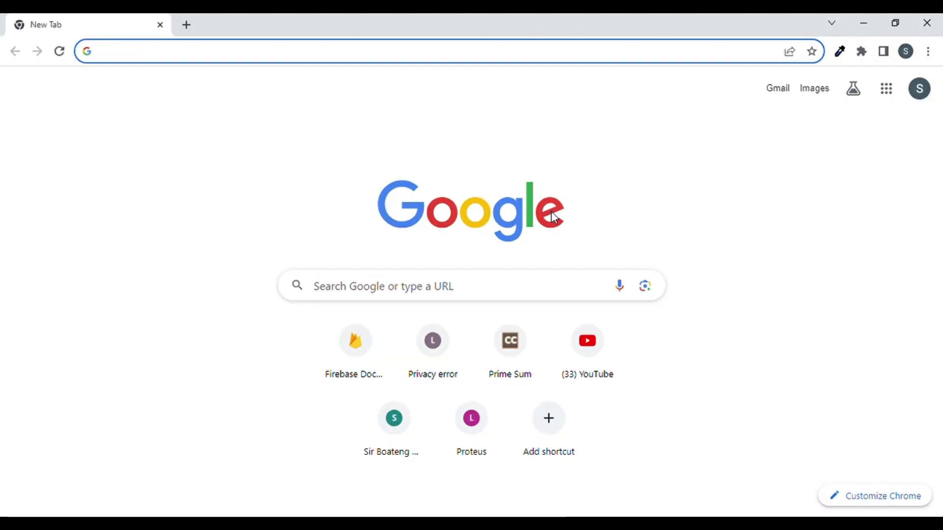
Step: Find the MeowBottomNavigation GitHub repo and select its 'com.etebarian:meow-bottom-navigation:1.3.1' dependency line
left_click(449, 305)
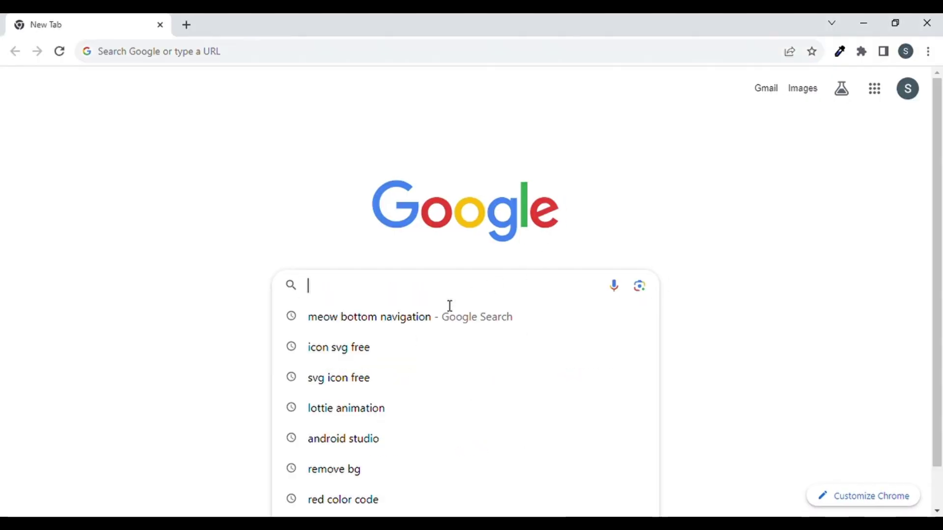
left_click(424, 318)
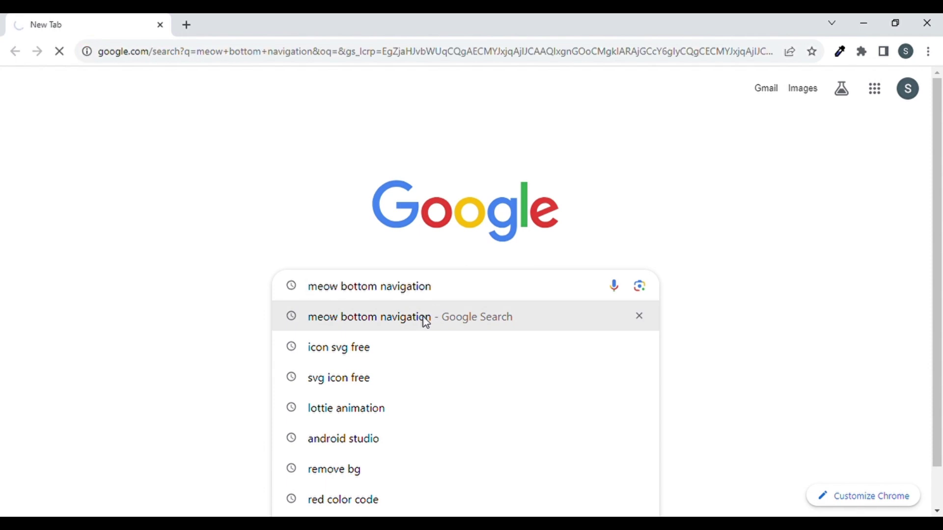
left_click(294, 234)
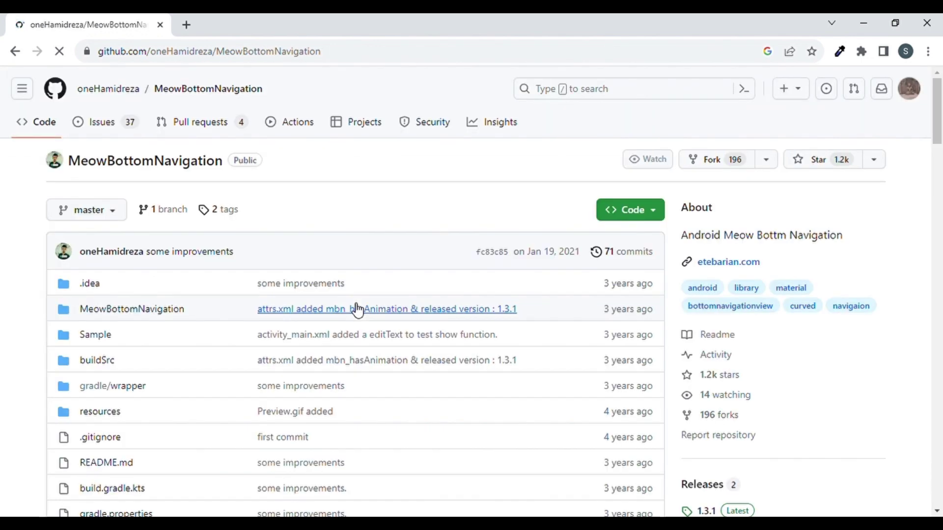
scroll(356, 309, "down", 3)
scroll(356, 309, "down", 4)
scroll(356, 309, "down", 5)
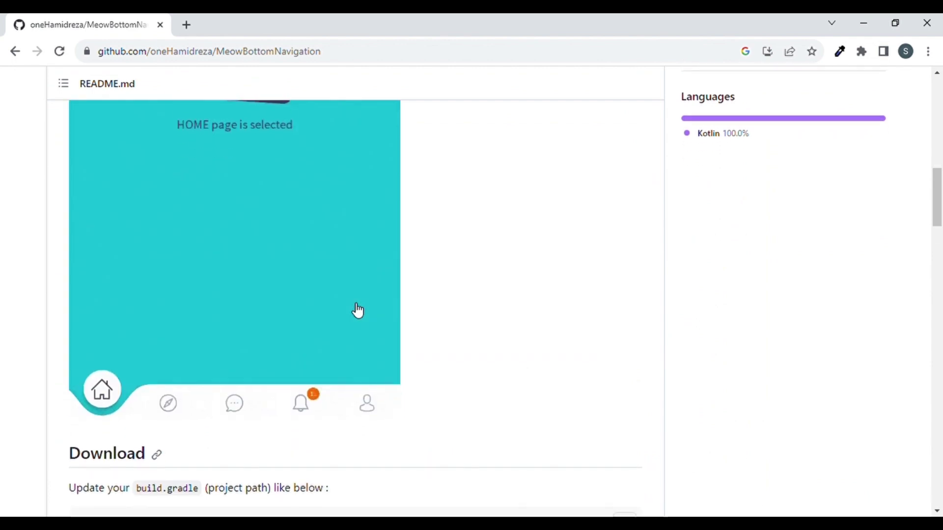
scroll(356, 309, "down", 3)
scroll(357, 310, "down", 2)
scroll(358, 311, "down", 1)
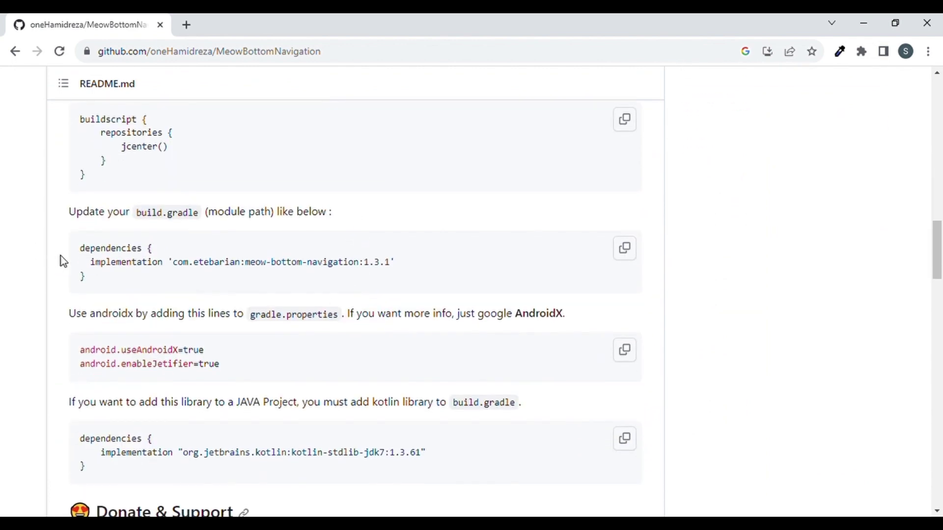
left_click_drag(92, 270, 420, 265)
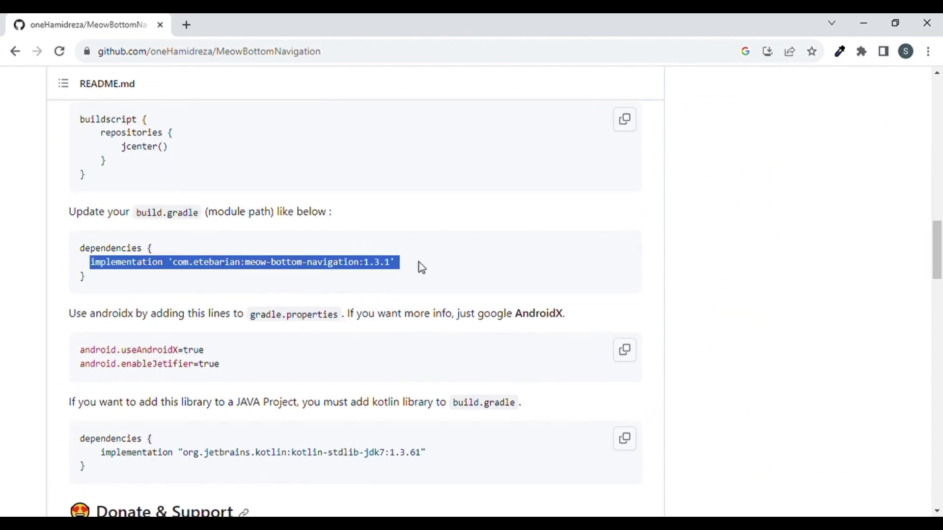
Step: Paste the meow-bottom-navigation 1.3.1 dependency into the app module's build.gradle.kts dependencies
key("alt+Tab")
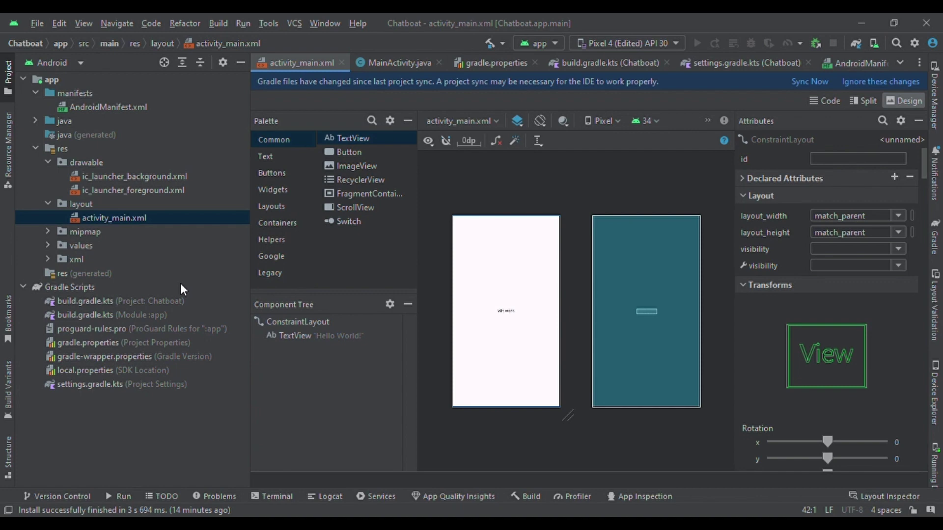
double_click(116, 316)
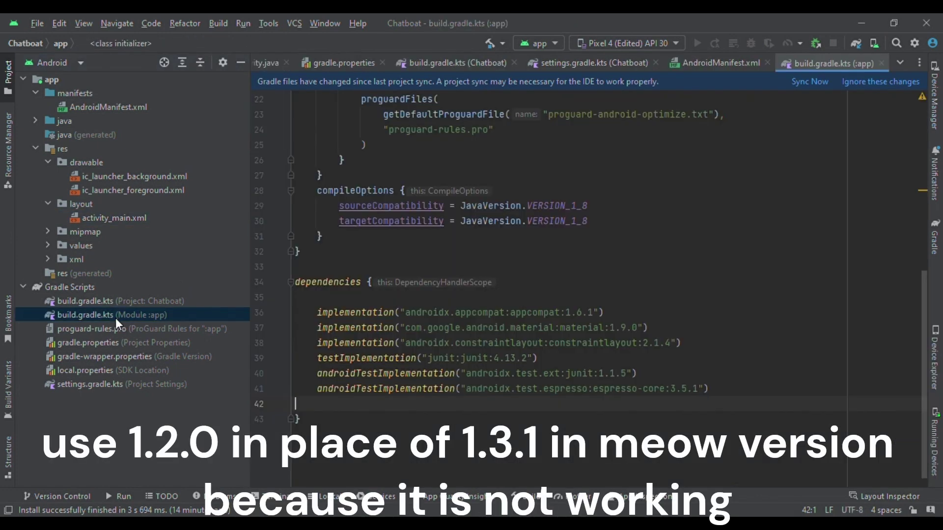
type("implementation (\"com.etebarian:meow-bottom-navigation:1.3.1\")")
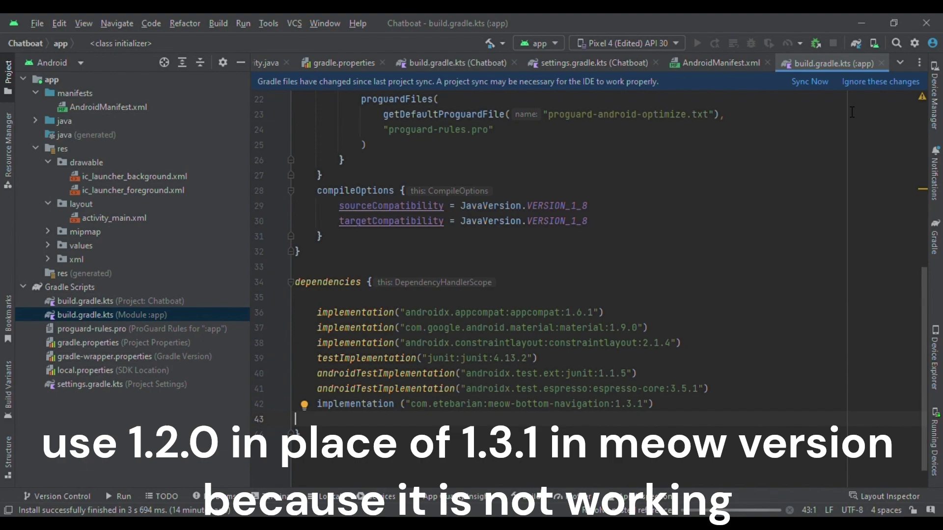
key("alt+Tab")
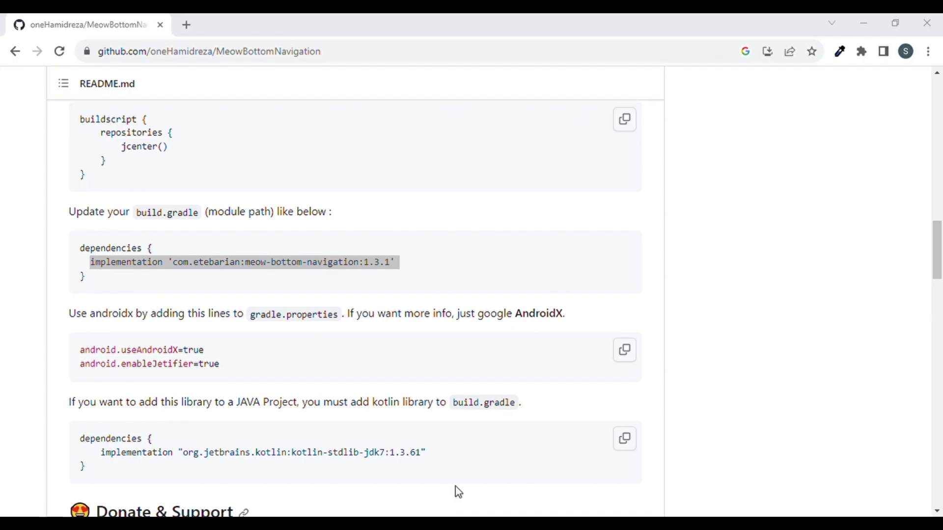
scroll(456, 492, "up", 2)
left_click_drag(79, 281, 192, 286)
key("ctrl+c")
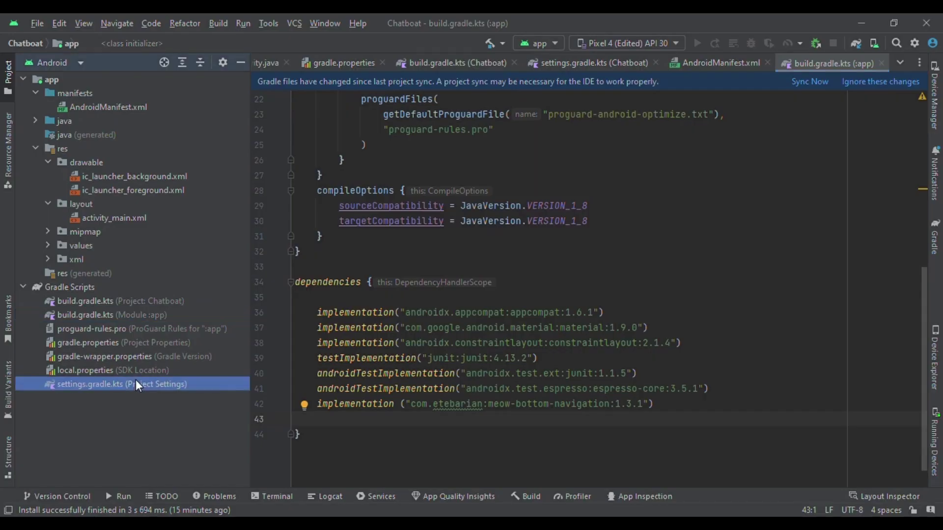
Step: Add jcenter() to the plugin and dependency repository blocks of settings.gradle.kts
double_click(133, 384)
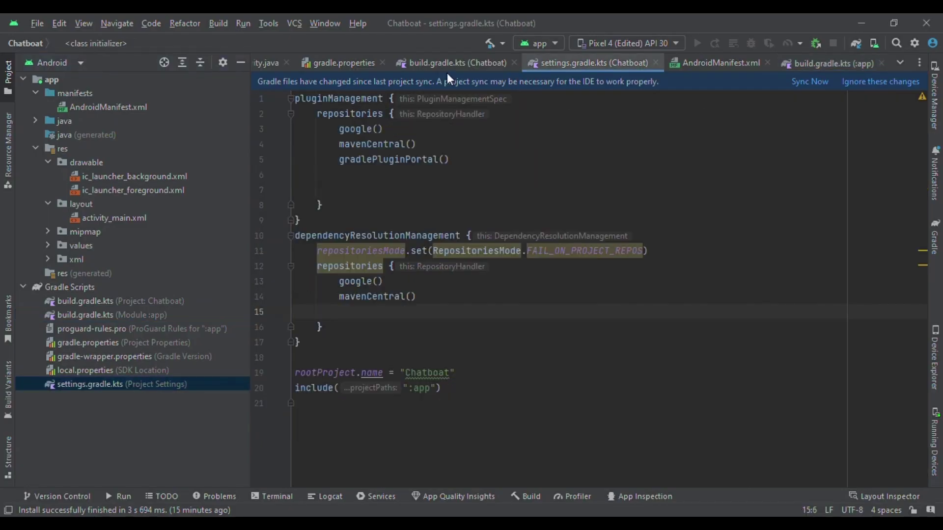
left_click(367, 180)
key("ctrl+v")
left_click(374, 320)
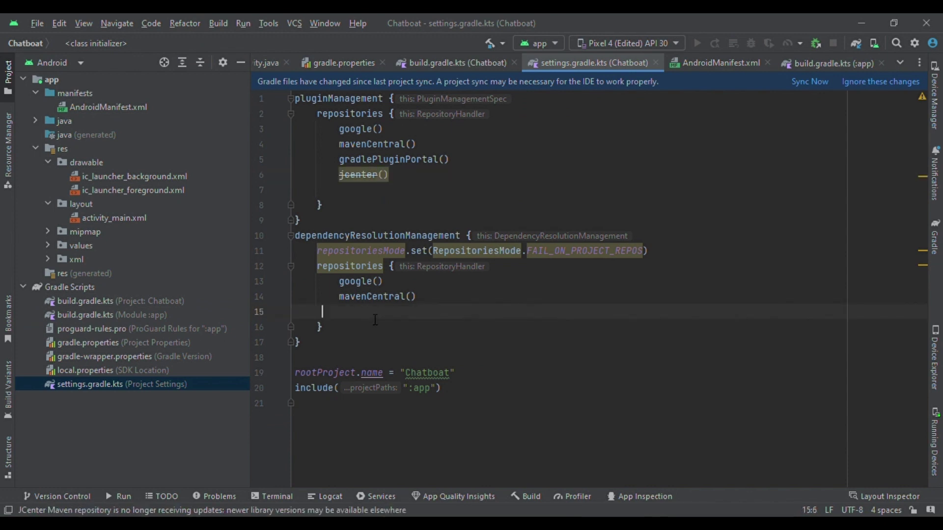
key("ctrl+v")
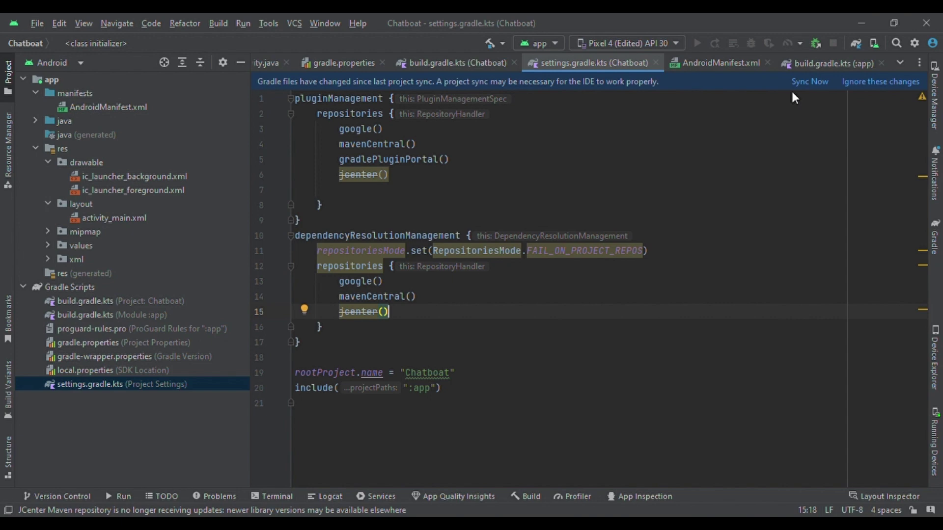
key("ctrl+Tab")
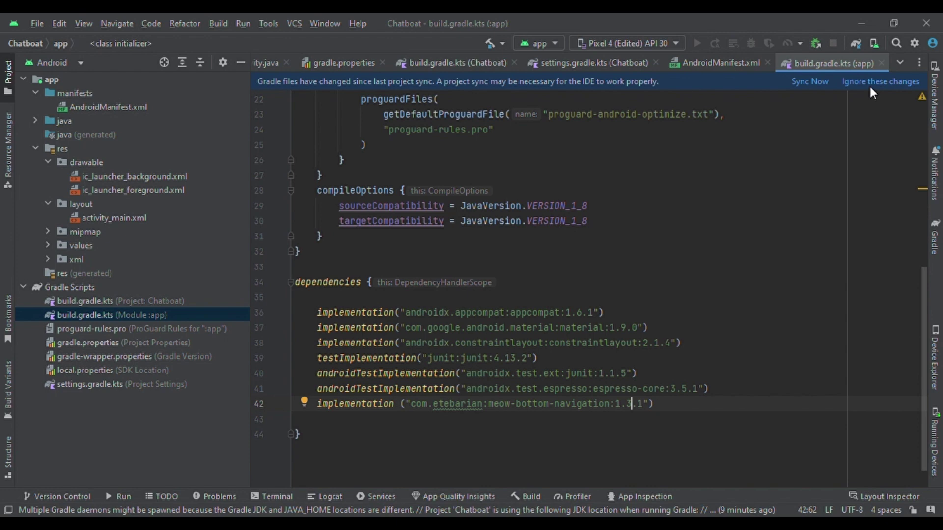
Step: Downgrade the meow-bottom-navigation version to 1.2.0 and dismiss the Gradle changes notice
key("BackSpace")
type("2")
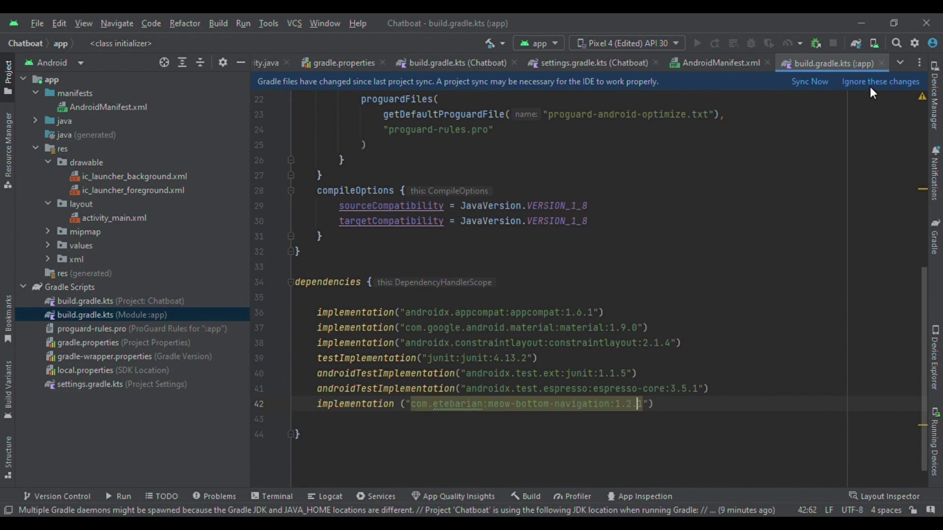
key("Right")
key("Delete")
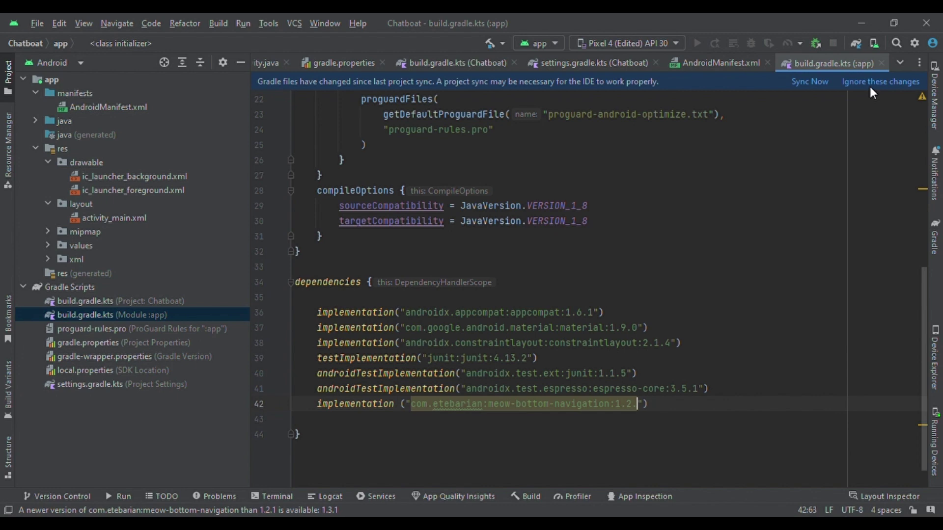
type("0")
left_click(870, 83)
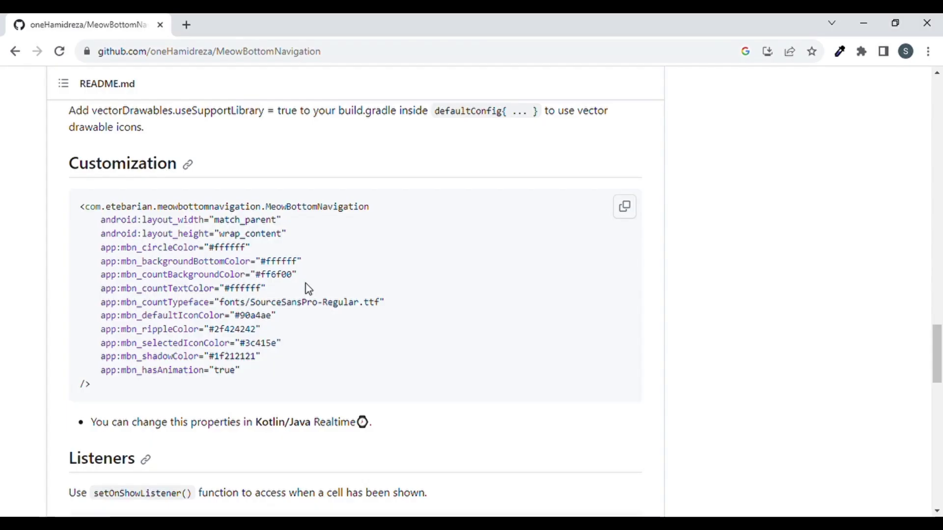
Step: Copy the MeowBottomNavigation XML code block from the README's Customization section
left_click(621, 224)
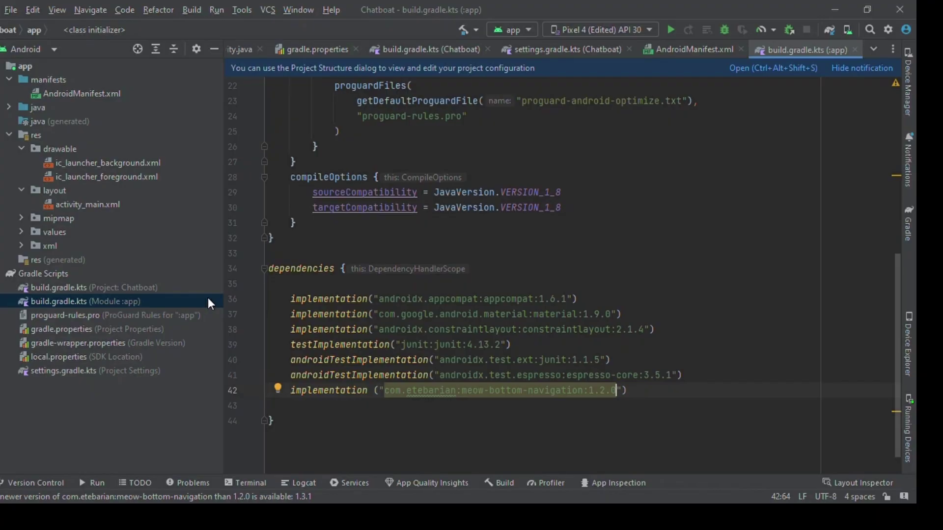
Step: Paste the MeowBottomNavigation XML into activity_main.xml and add android:layout_alignParentBottom="true"
double_click(74, 209)
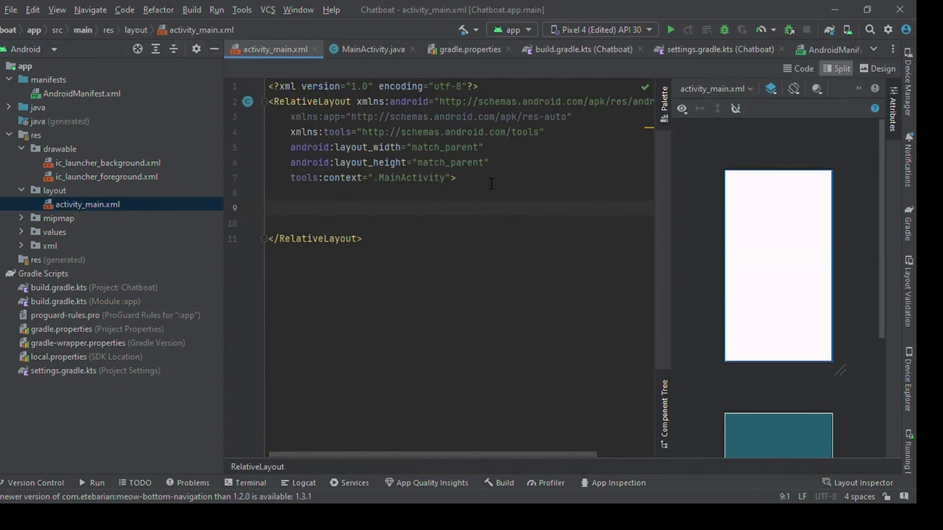
key("ctrl+v")
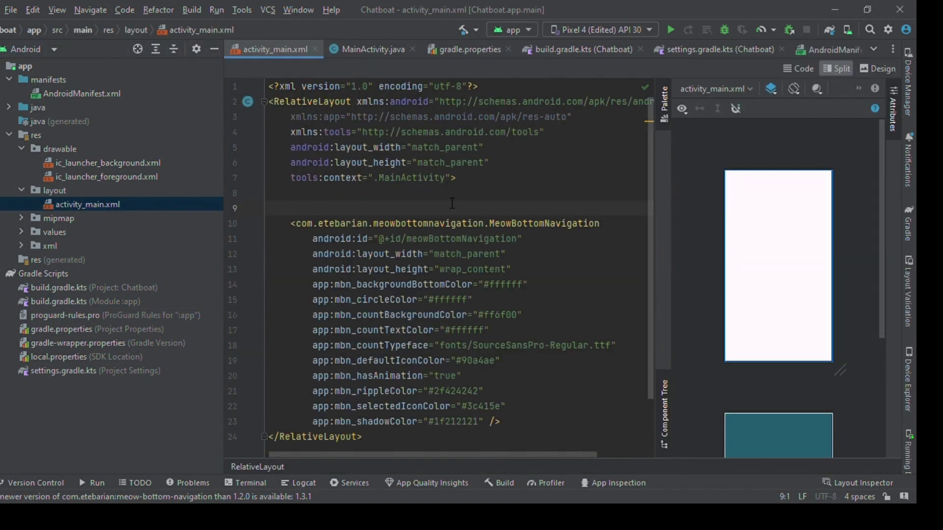
left_click(526, 289)
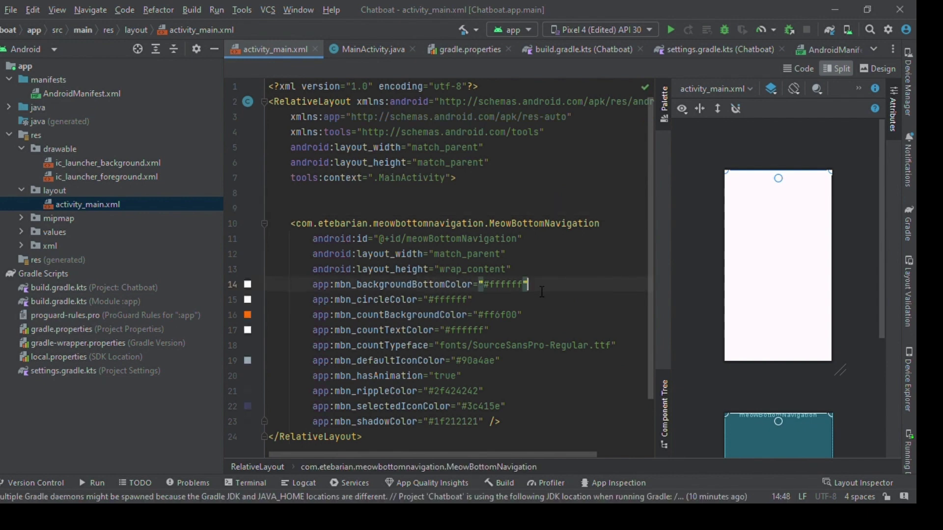
key("Return")
type("ali")
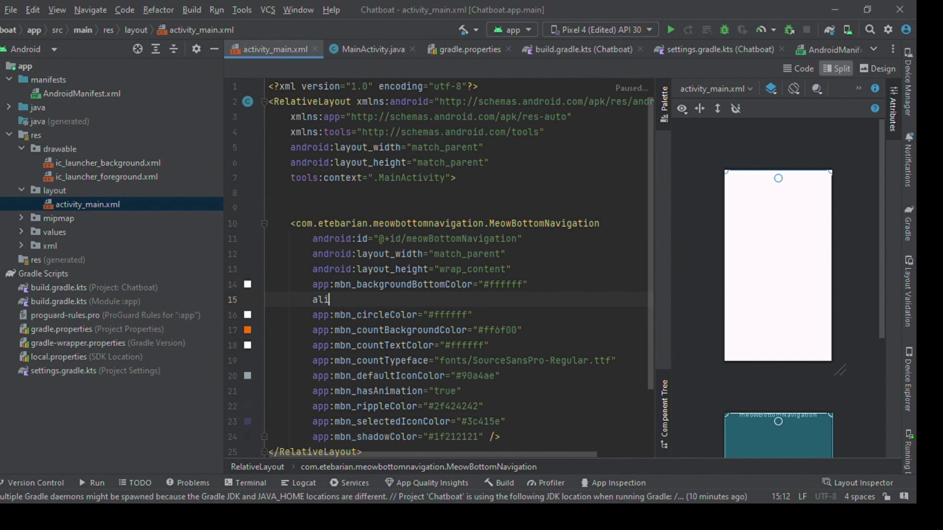
key("Return")
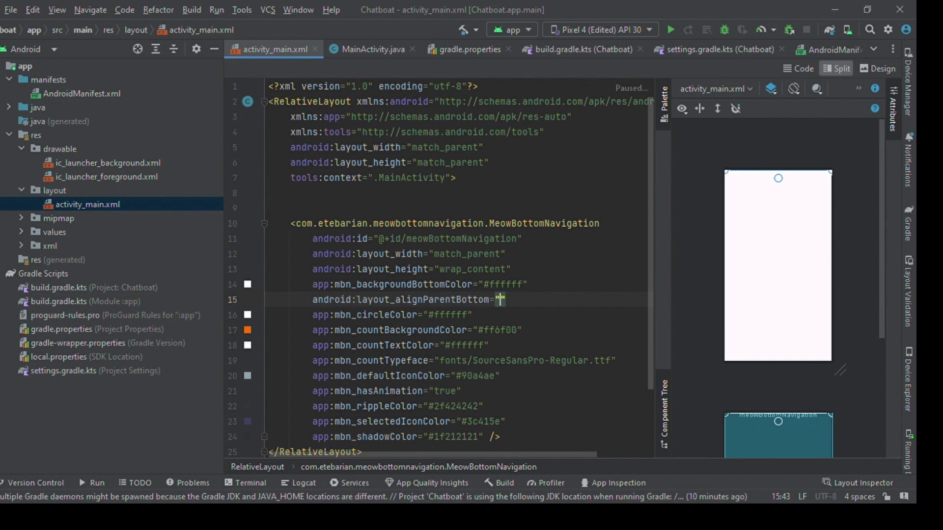
type("true")
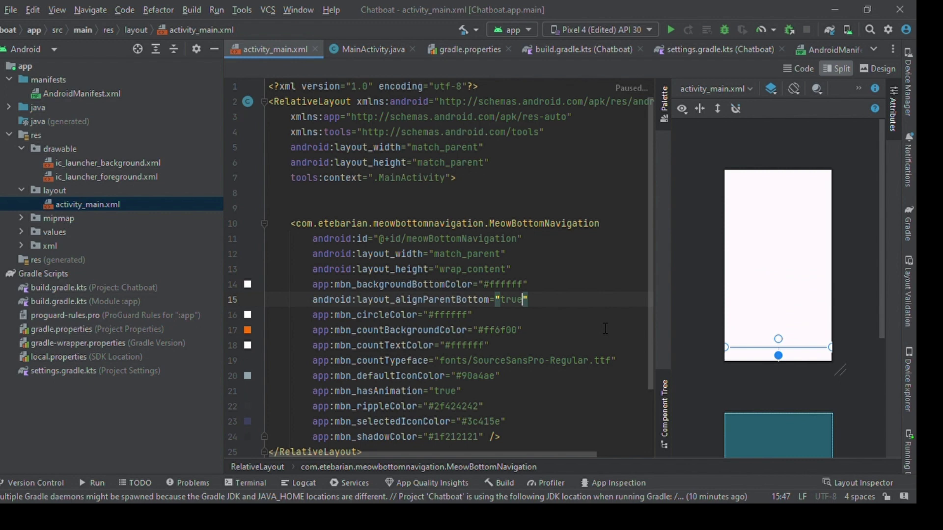
scroll(399, 284, "down", 2)
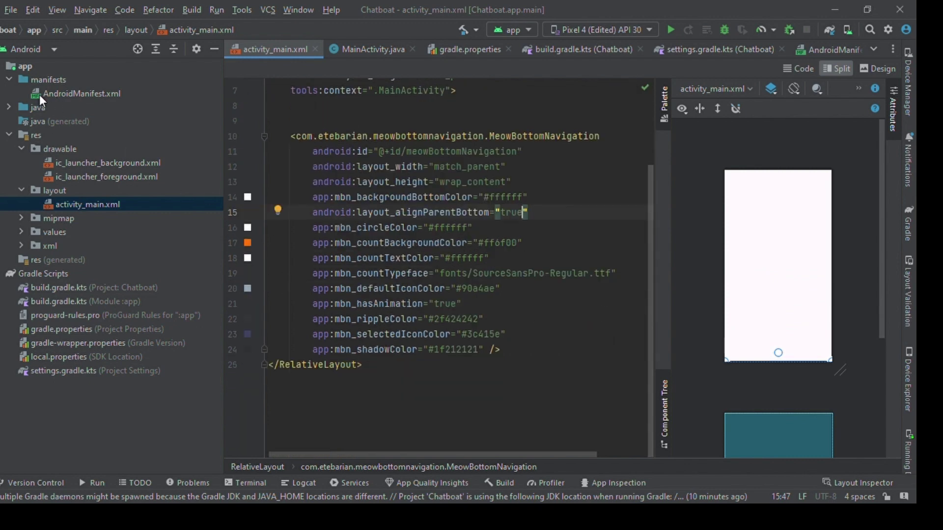
Step: Open MainActivity.java from java > com.example.chatboat in the Project tree
left_click(9, 106)
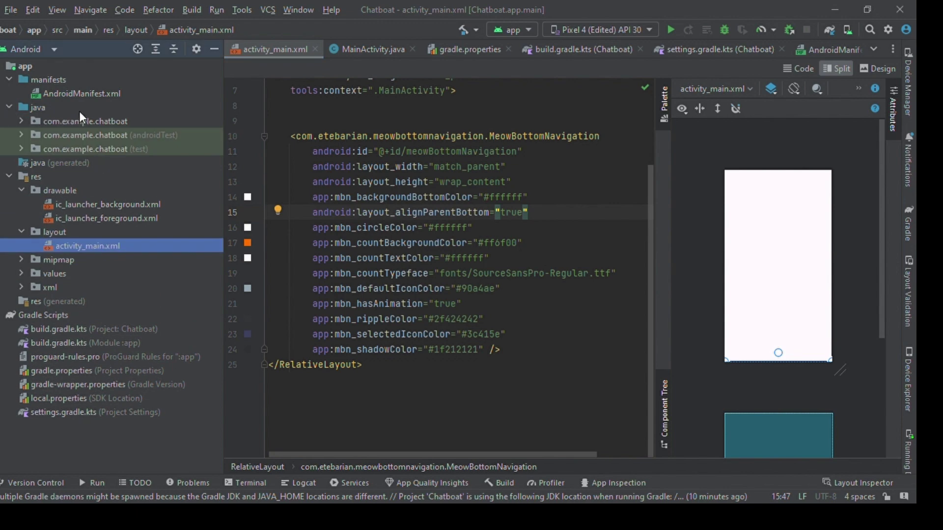
left_click(20, 120)
double_click(82, 136)
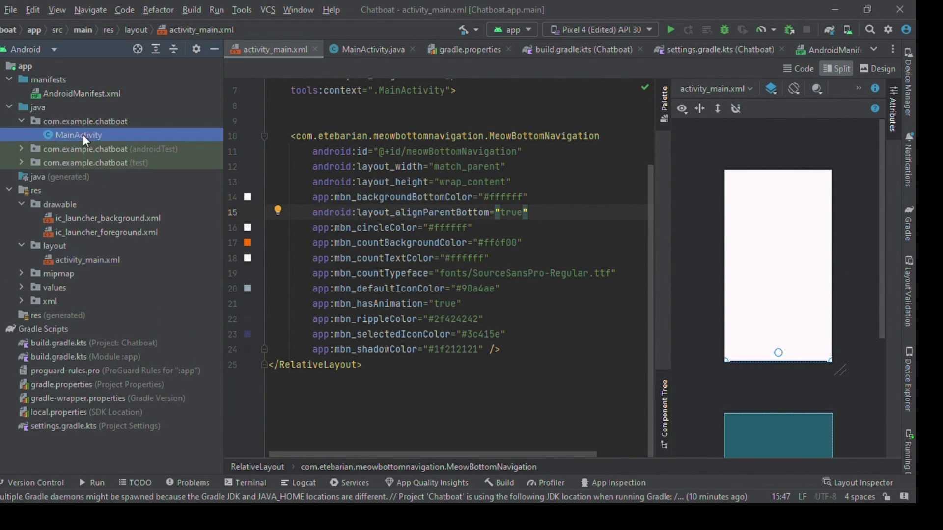
left_click(557, 221)
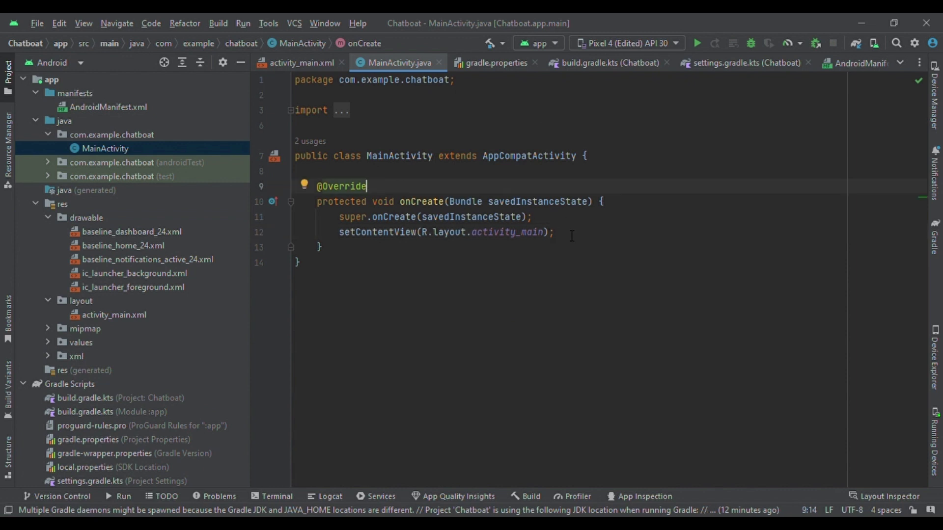
Step: Declare protected final int constants home=1, dash=2 and notification=3 in MainActivity
left_click(298, 171)
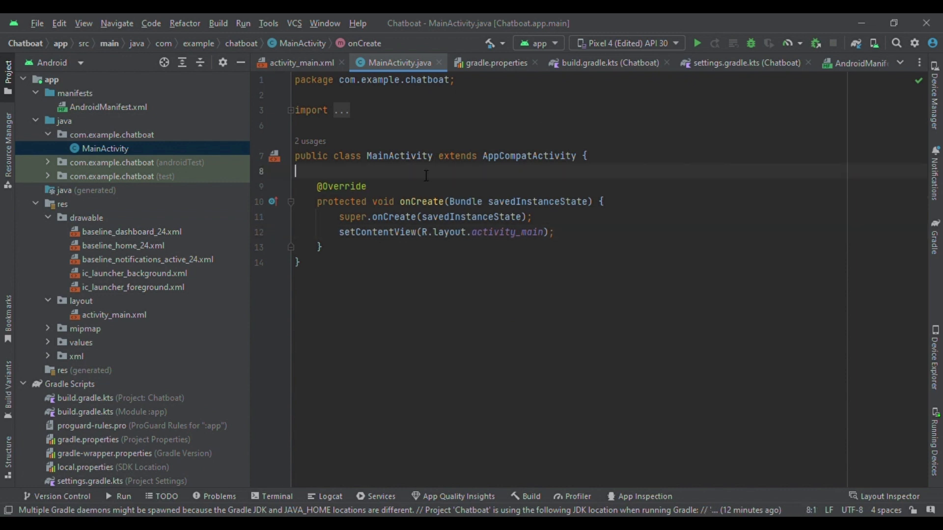
type("pr")
type("otected  fi")
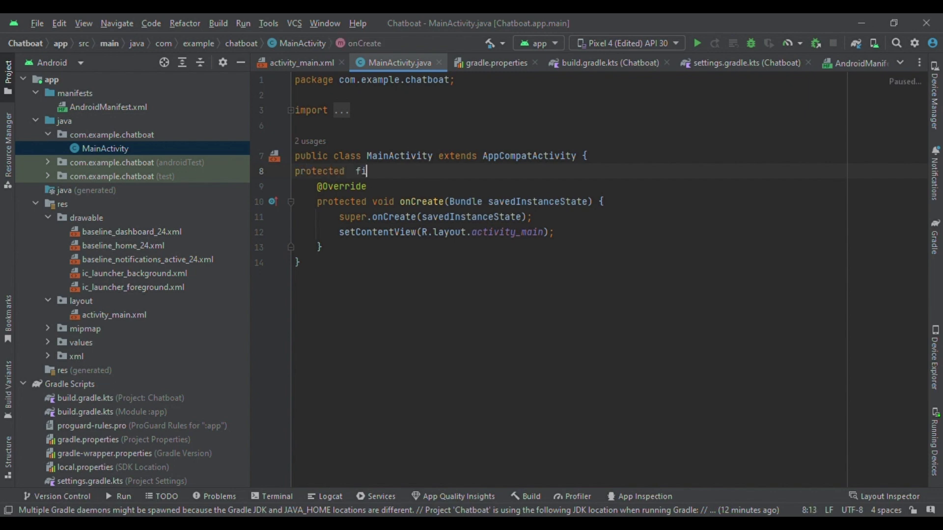
type("nal int ")
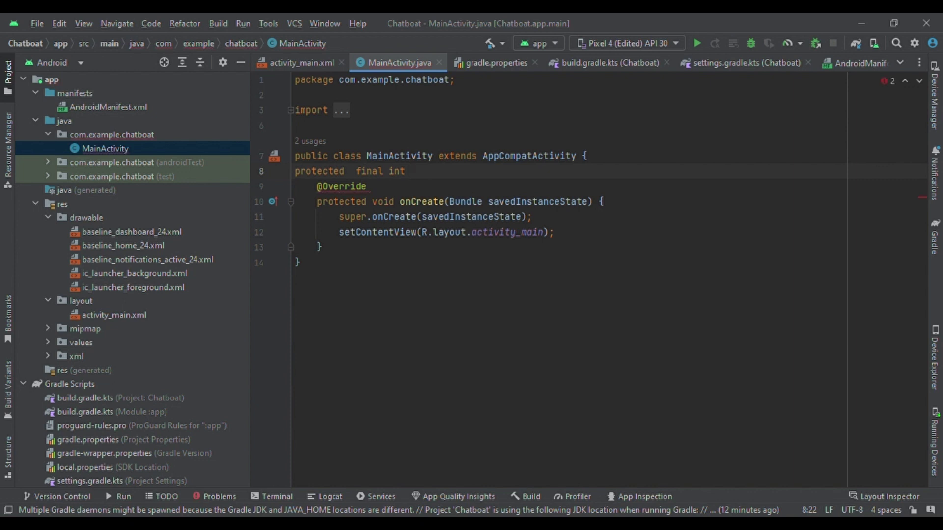
type("home=1")
type(";")
key("Return")
type("p")
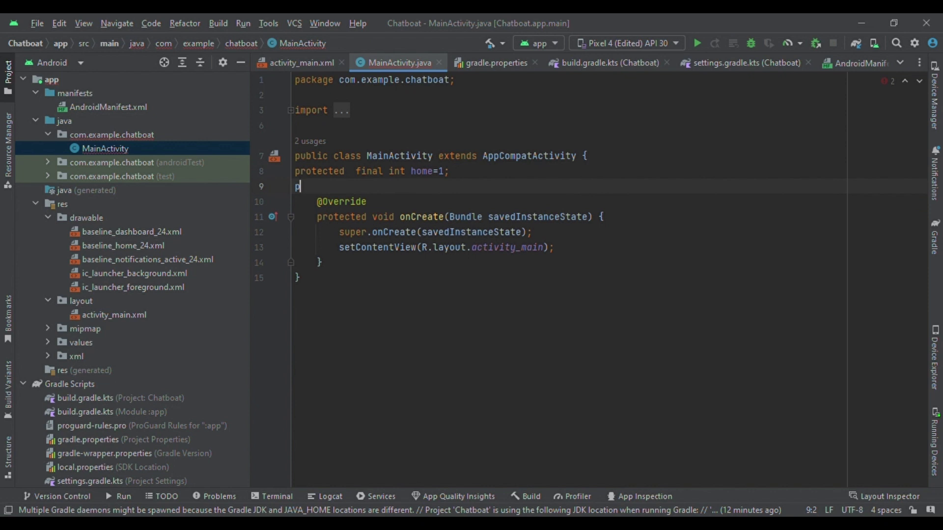
type("r")
key("Return")
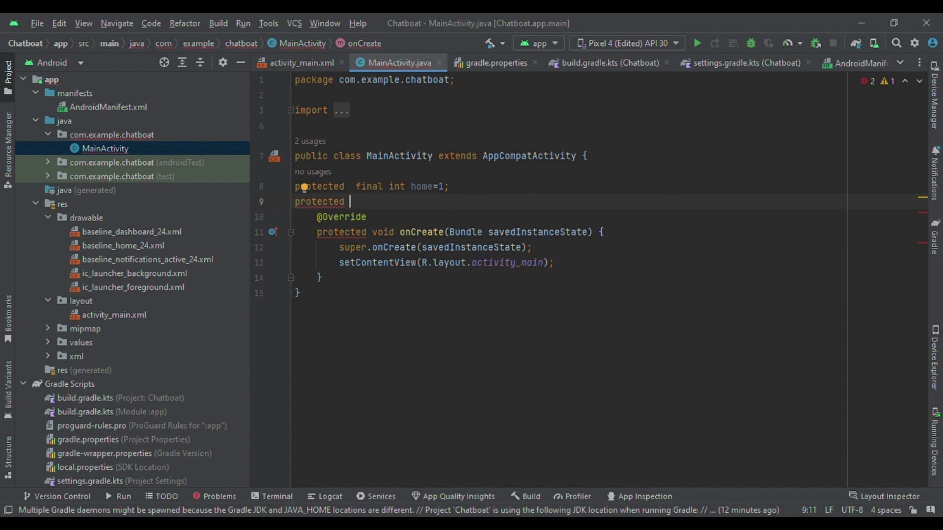
type("final ")
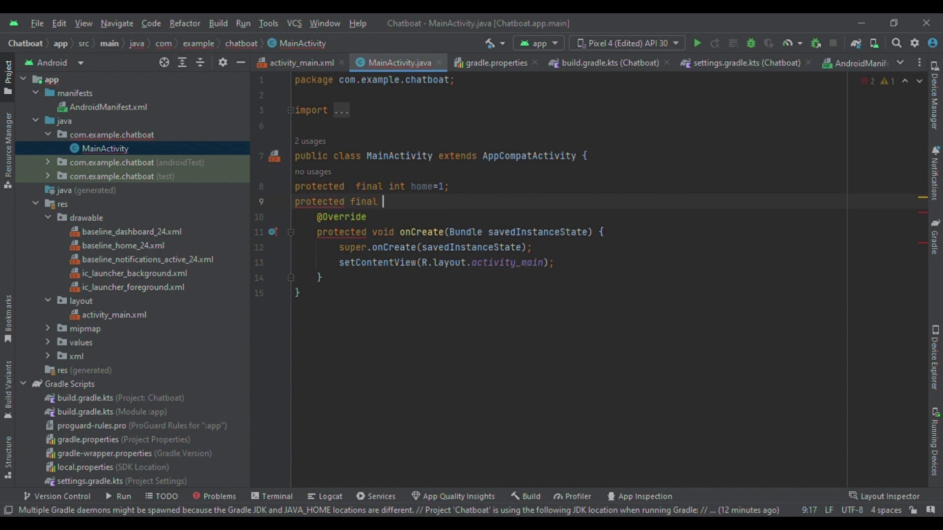
type("int ")
type("dash")
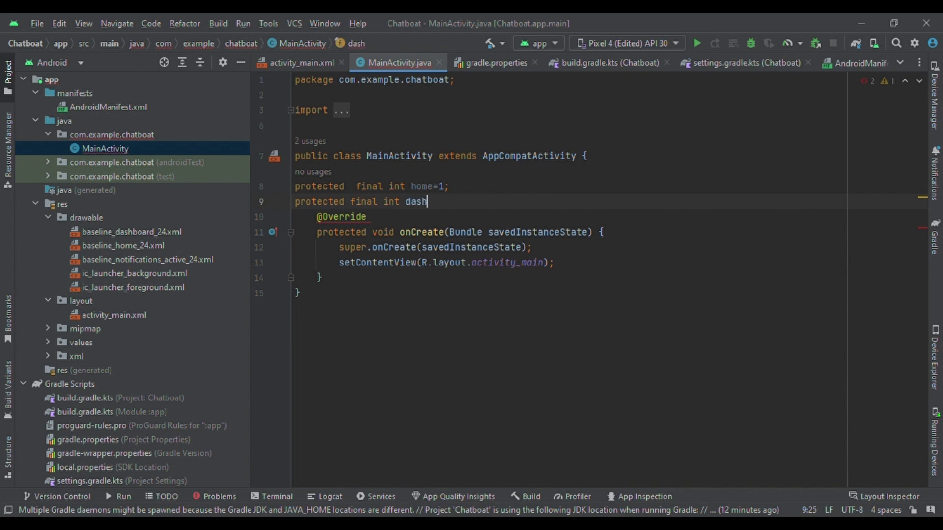
type("=2;")
key("Return")
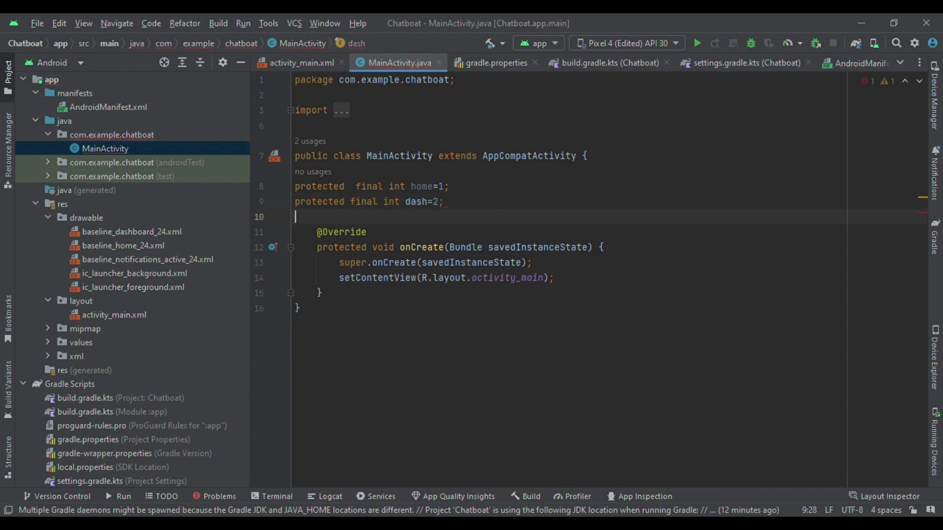
type("protected ")
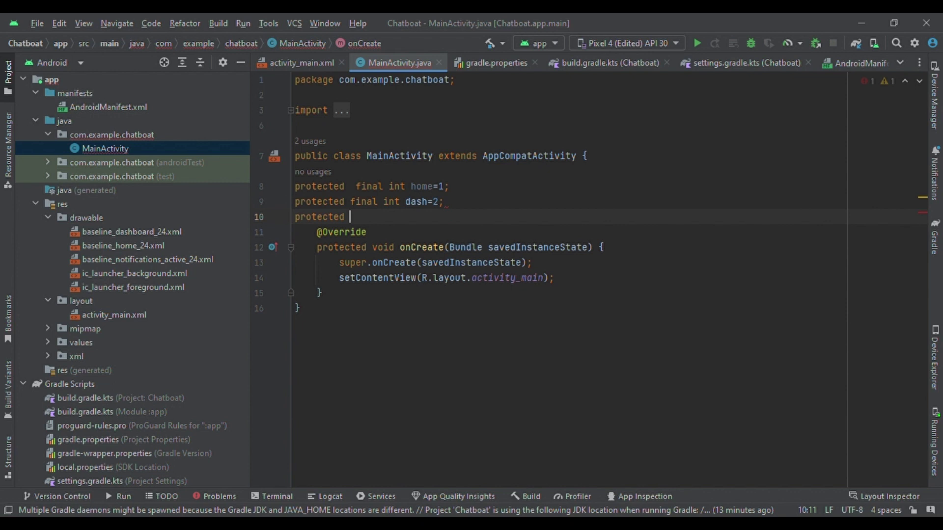
type("final i")
type("nt ")
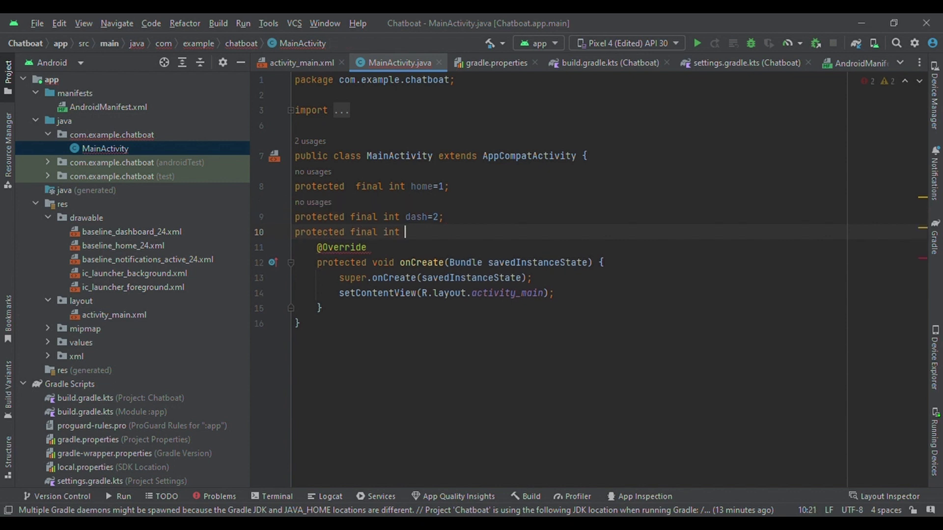
type("noti")
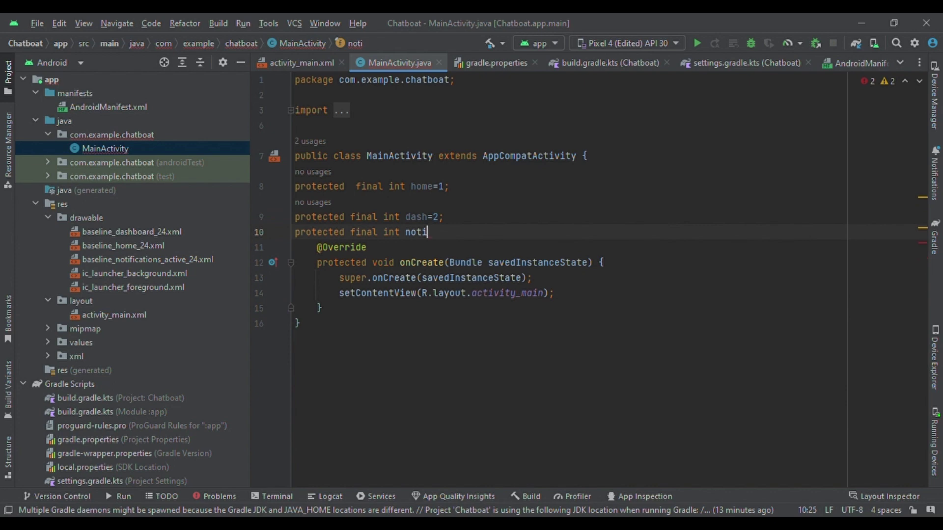
type("fica")
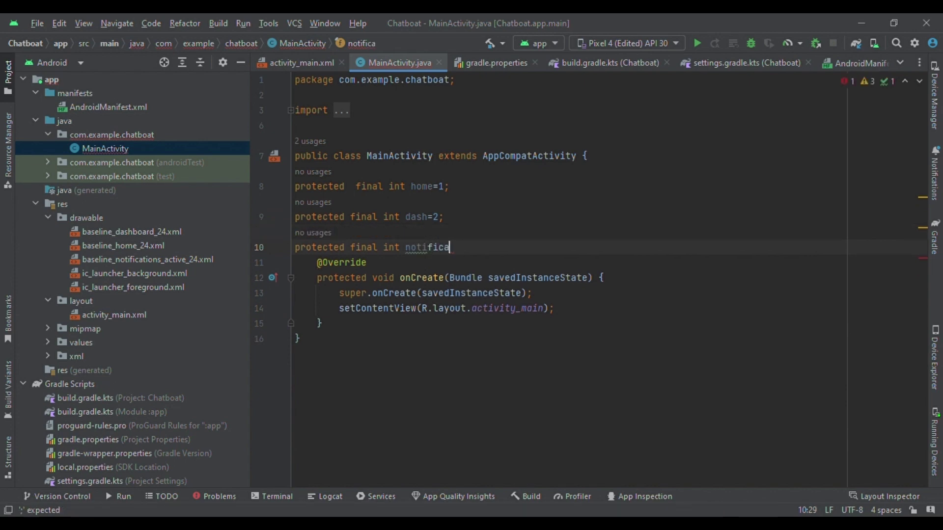
type("tion=")
type("3;")
key("Return")
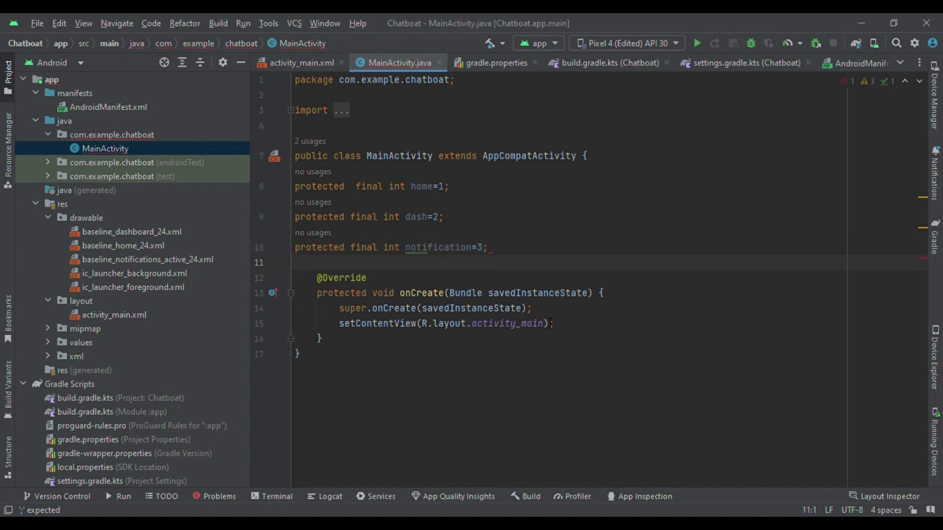
left_click(580, 322)
Step: Declare MeowBottomNavigation bottomNavigation via findViewById in onCreate, importing the class
key("Return")
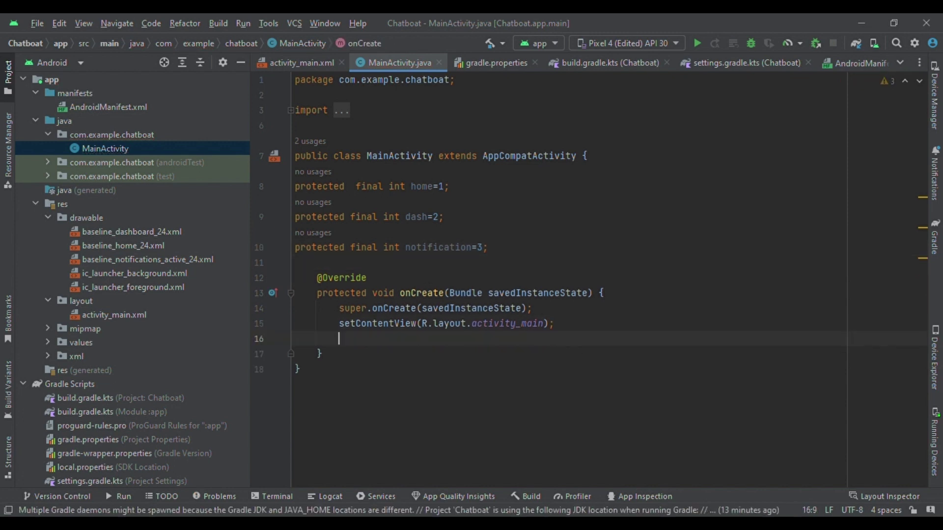
type("Me")
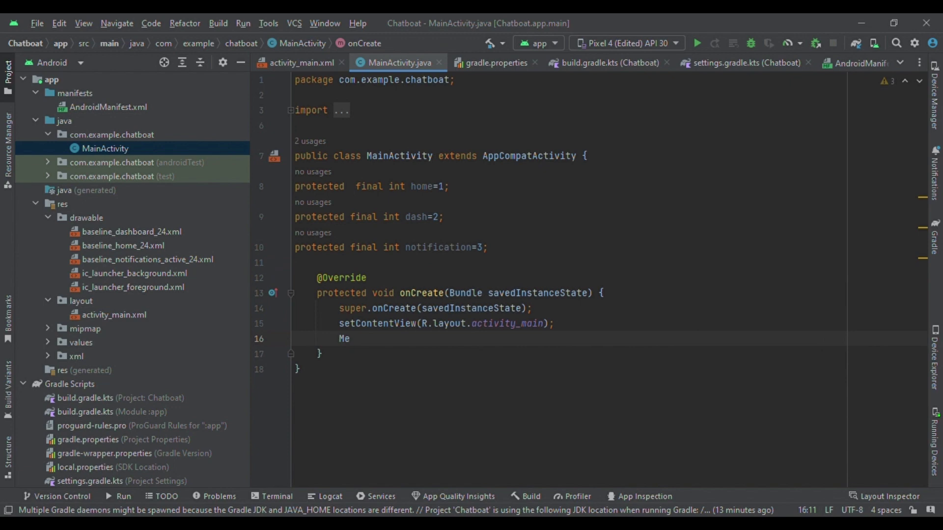
type("o")
key("Return")
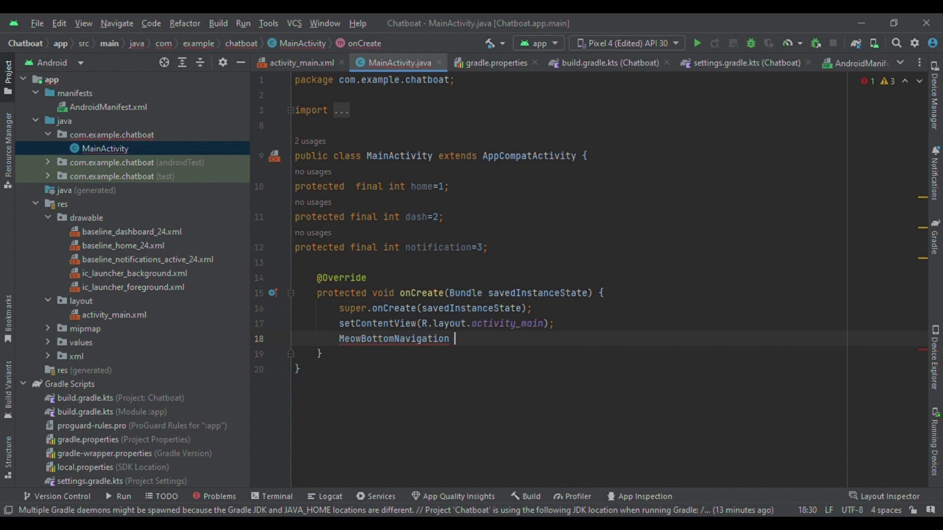
type("bo")
key("Return")
type("=")
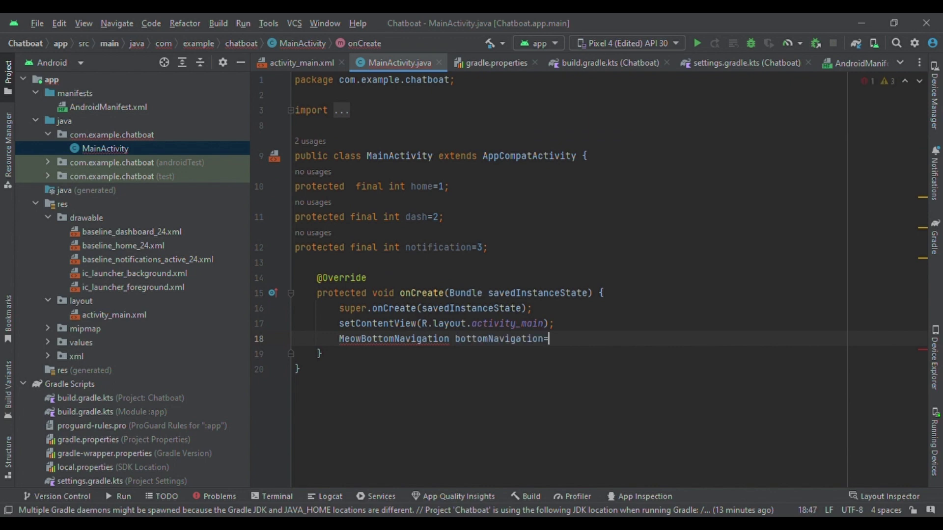
type("fi")
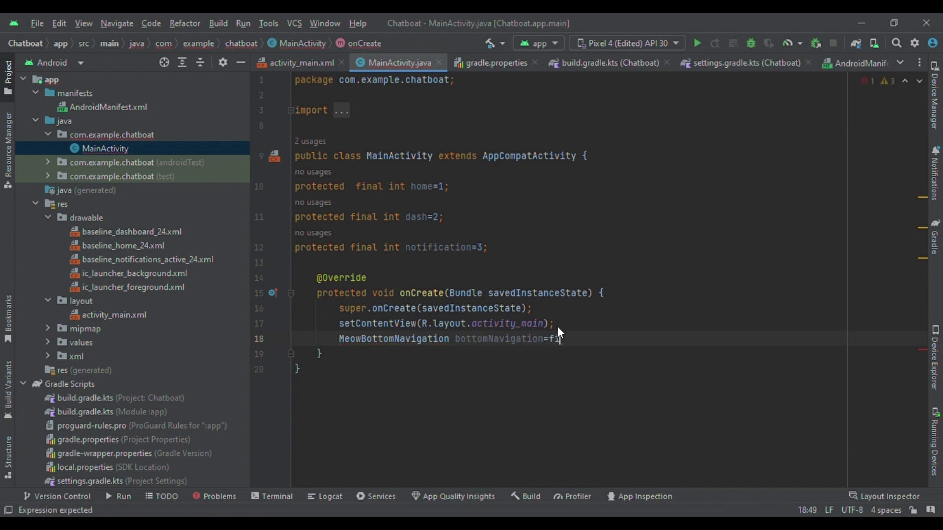
key("Return")
type("R")
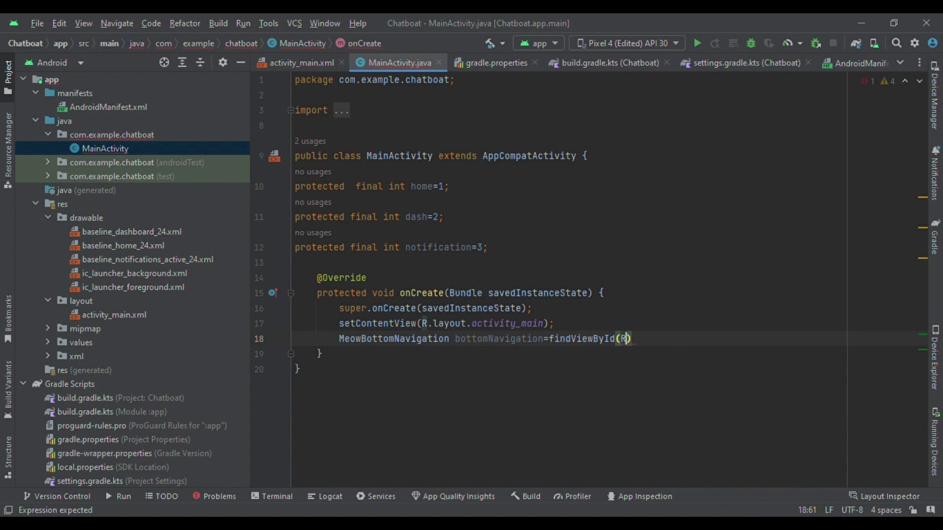
type(",")
key("BackSpace")
type(".id")
type(".")
type("meowBottomNavigation")
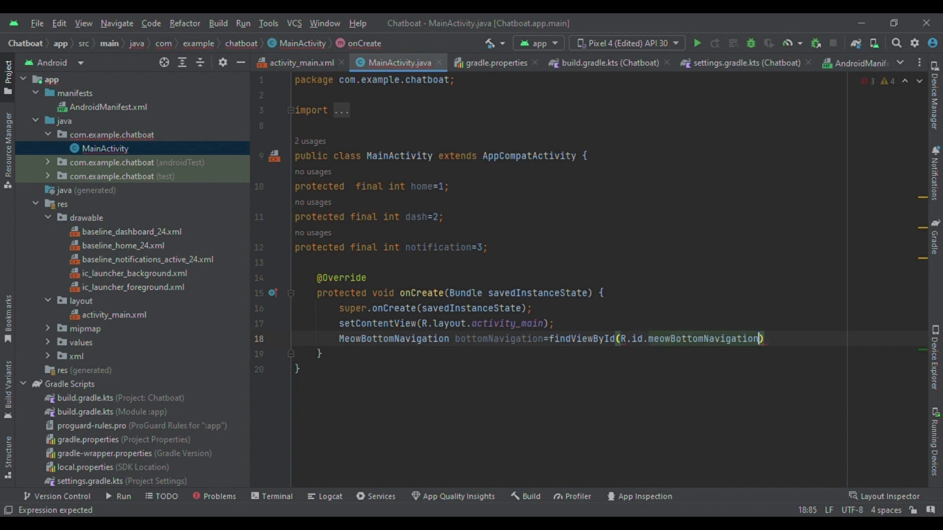
type(";")
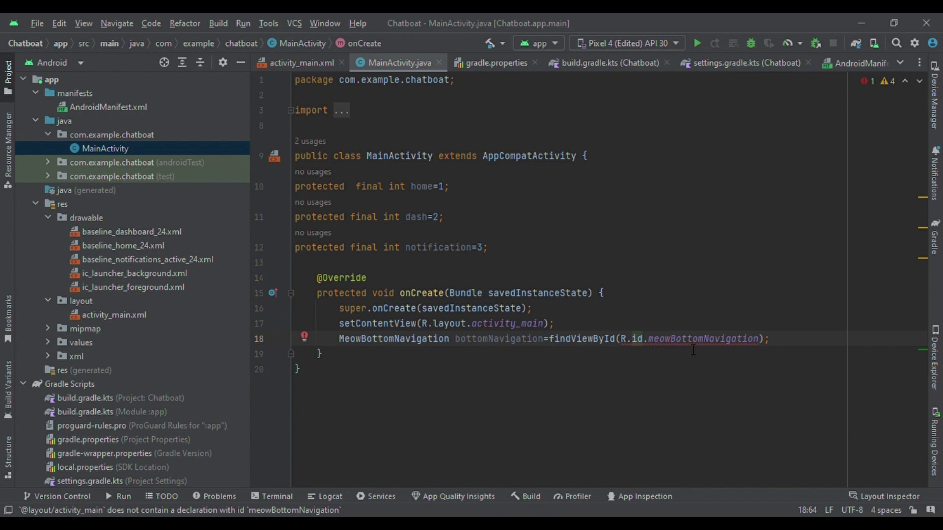
key("alt+Return")
key("Return")
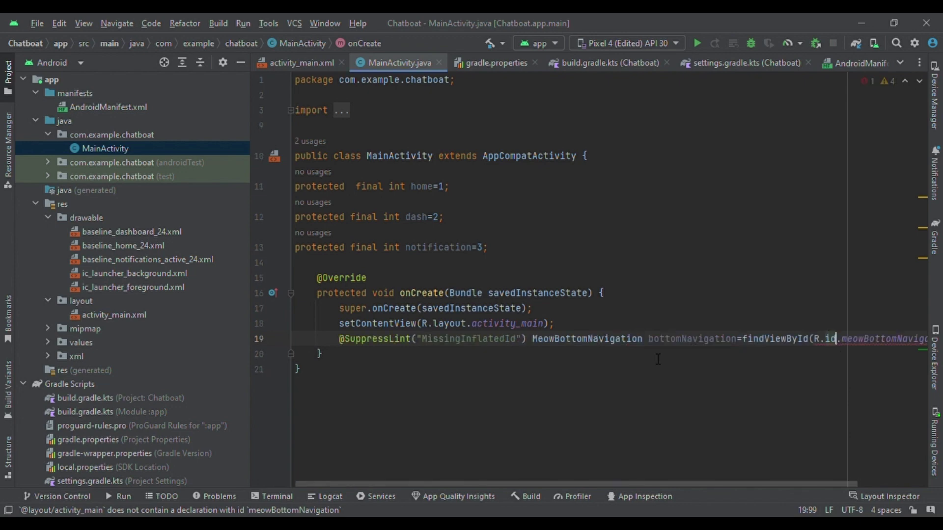
left_click(532, 340)
key("Return")
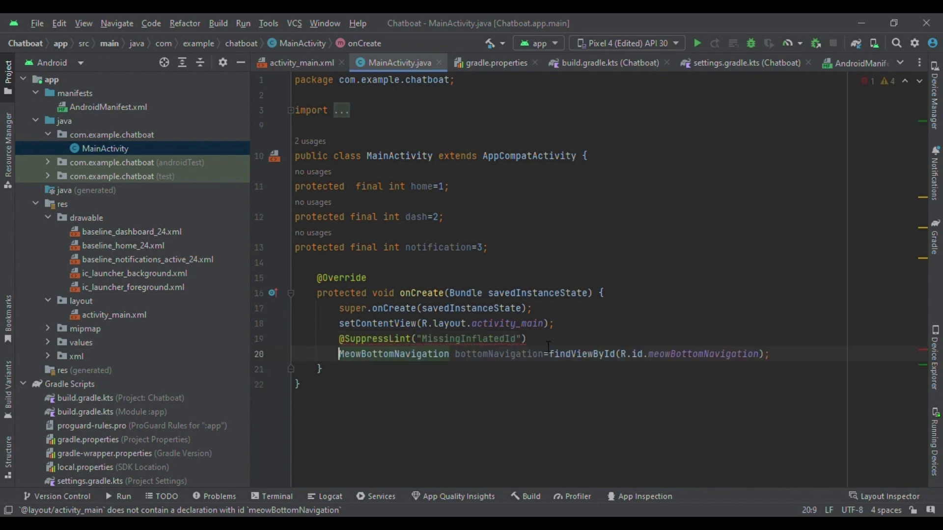
left_click(480, 342)
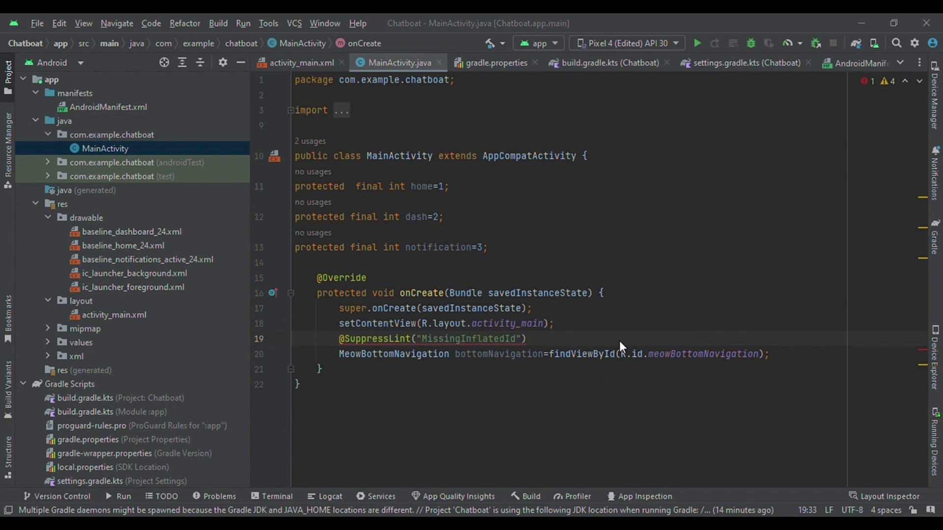
left_click(458, 341)
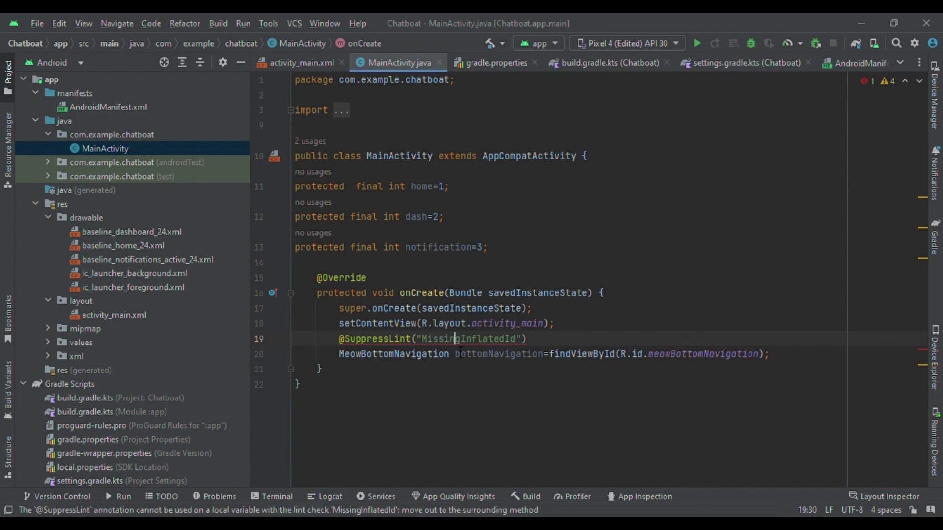
key("alt+Return")
key("Return")
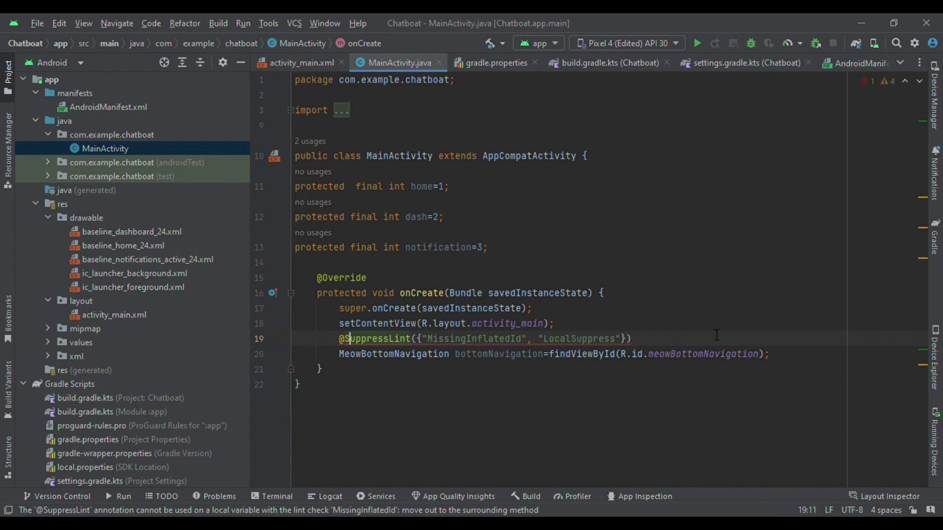
left_click(777, 358)
key("Return")
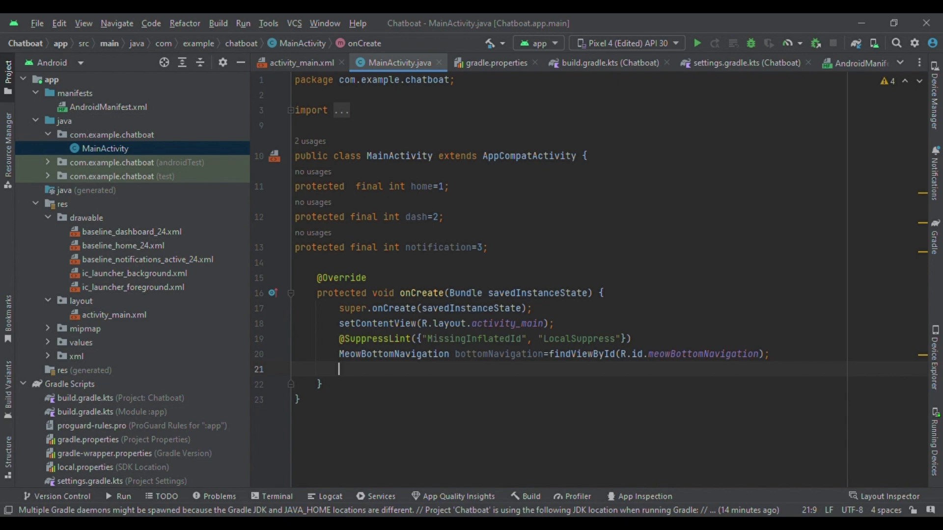
type("bottomNavigation")
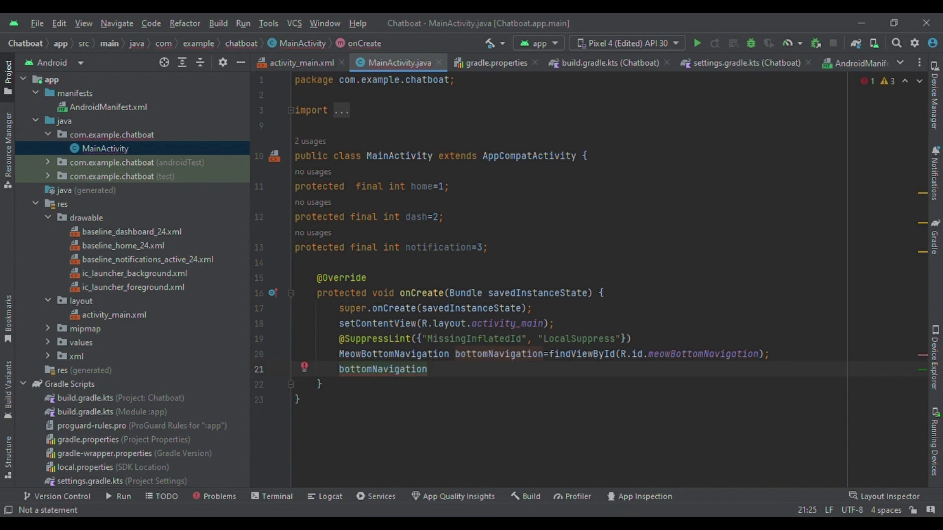
type(".")
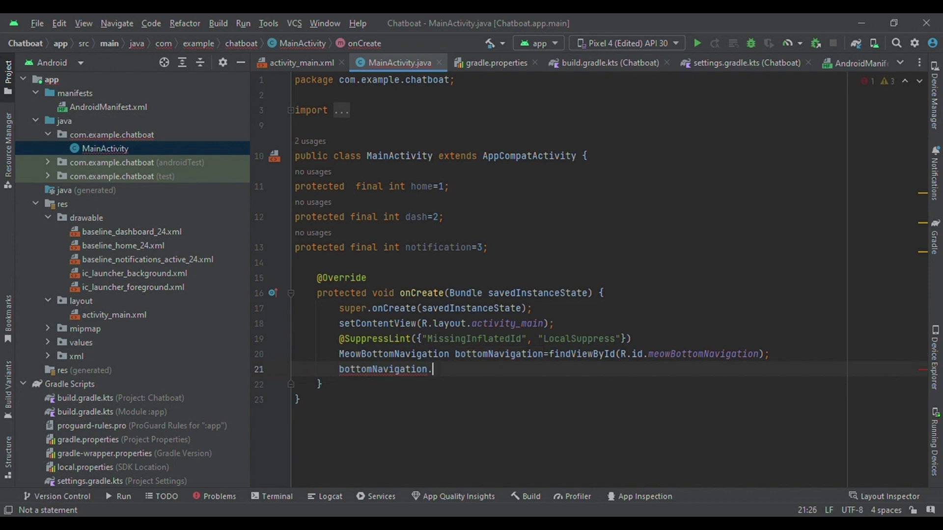
type("a")
type("dd")
Step: Add bottomNavigation.add(new MeowBottomNavigation.Model(home, R.drawable.baseline_home_24)) to onCreate
key("Return")
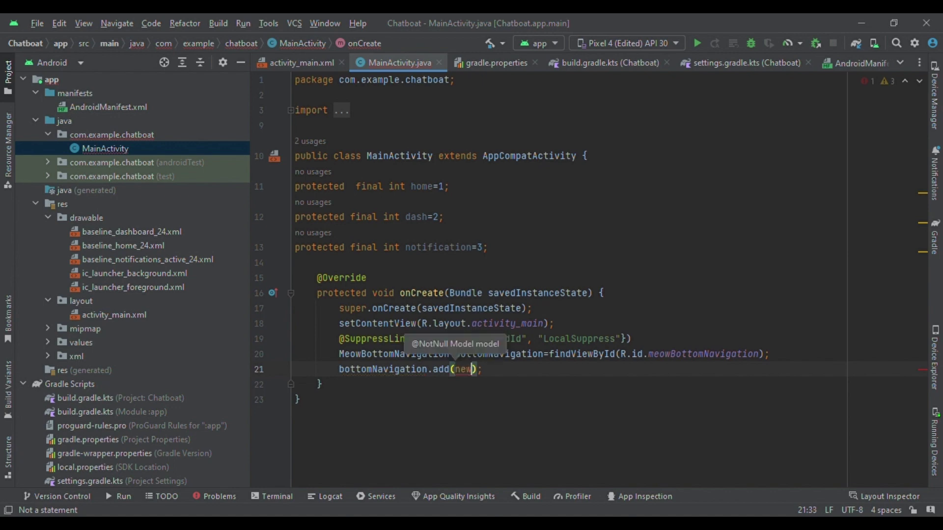
type("new")
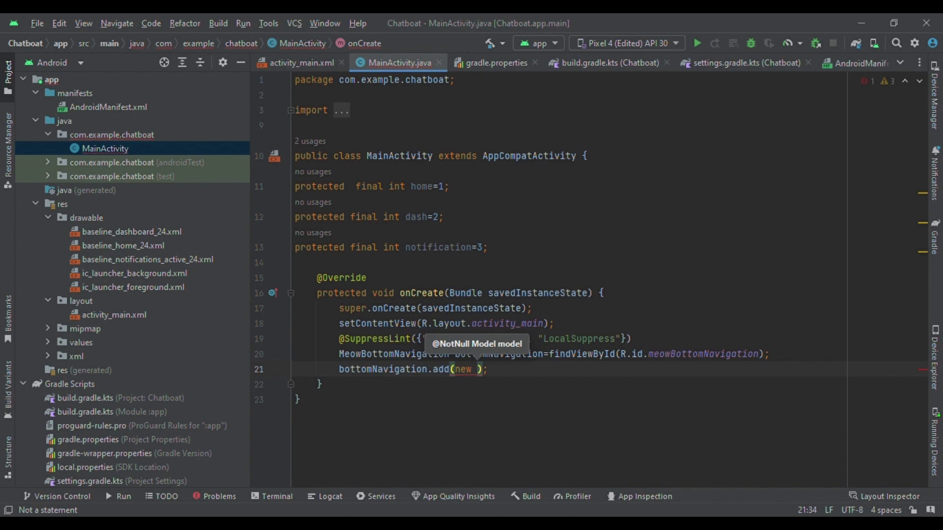
key("ctrl+shift+space")
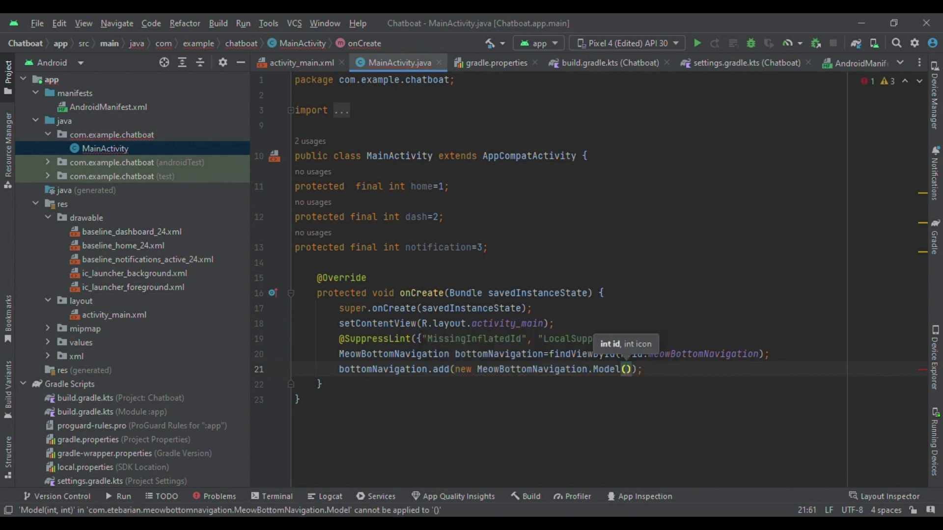
type("home")
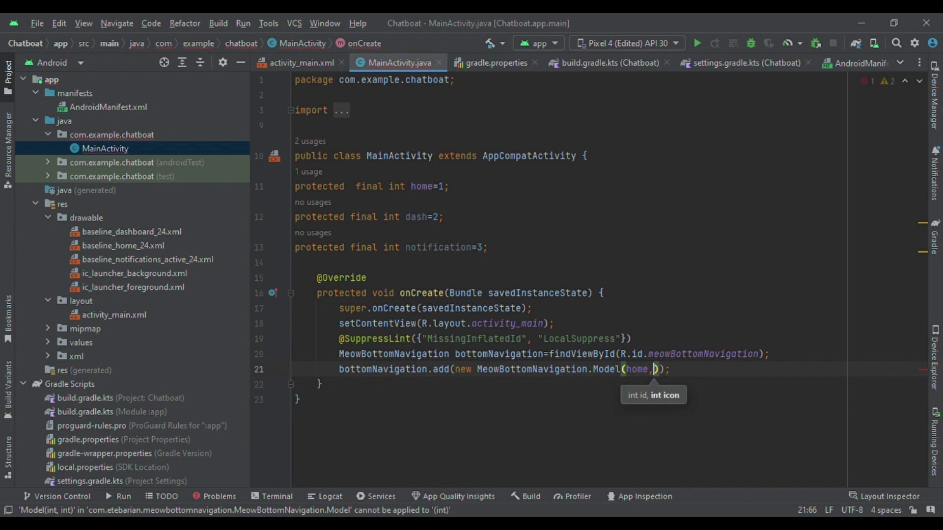
type(",")
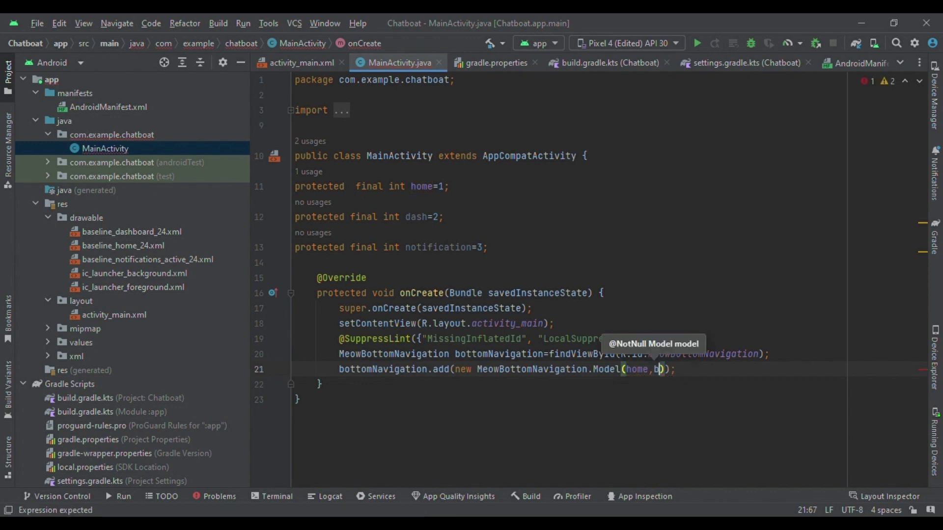
type("ba")
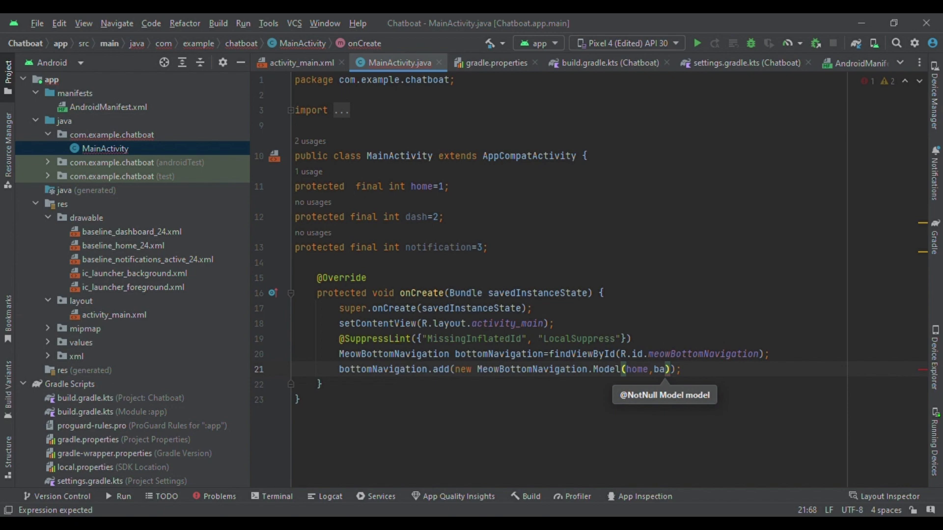
type("s")
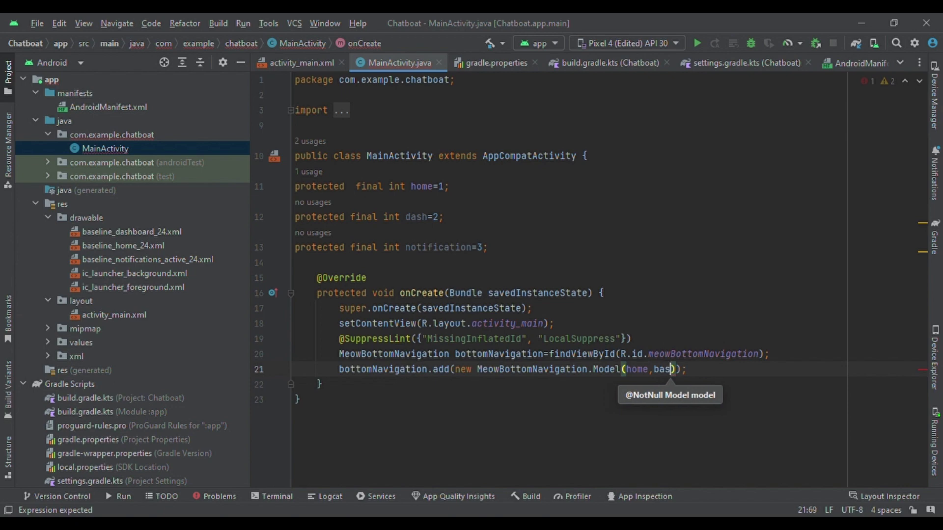
key("BackSpace")
key("BackSpace")
key("BackSpace")
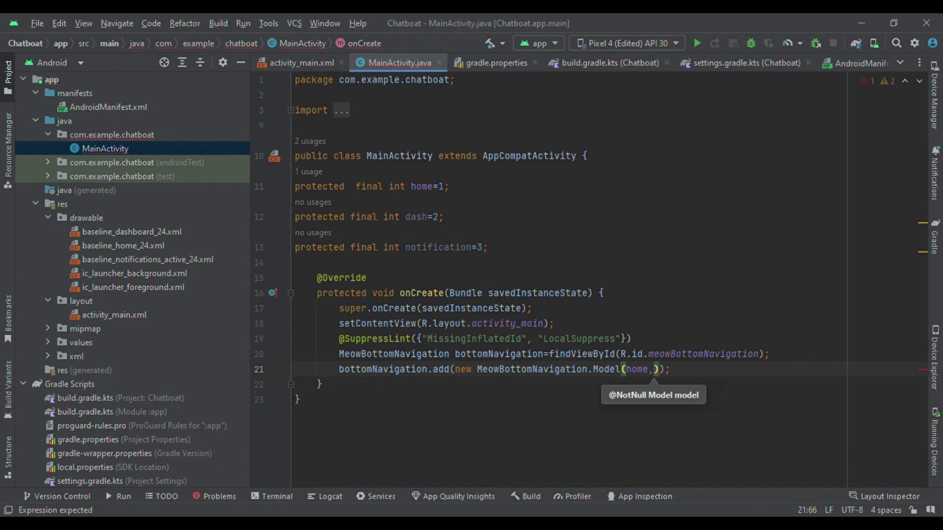
type("R.i")
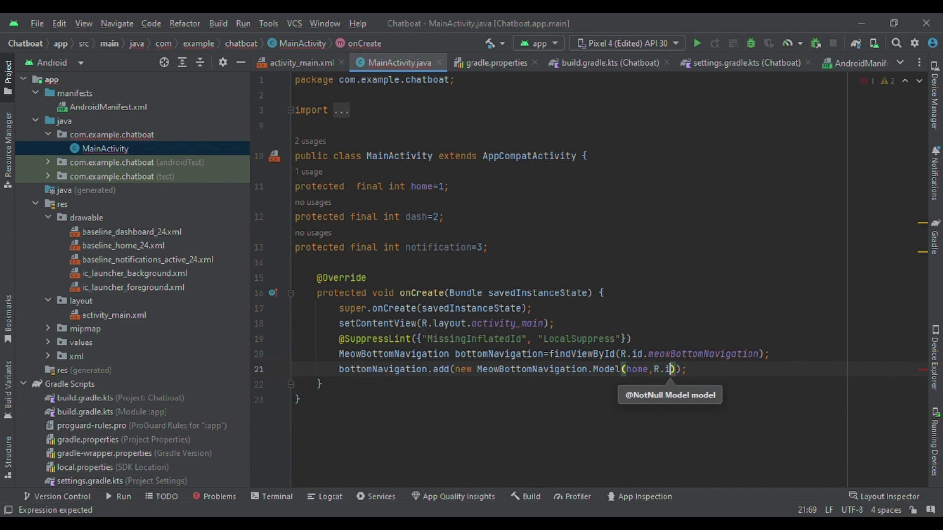
type("d.")
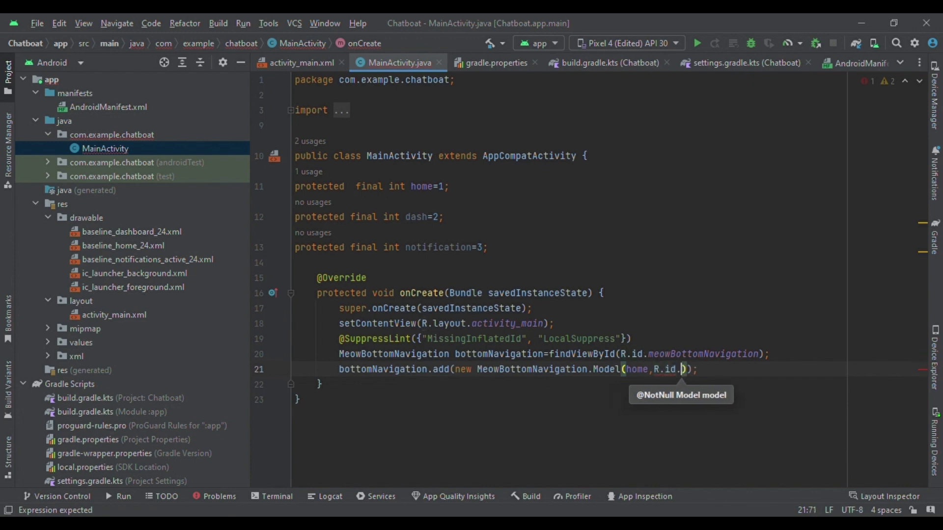
type("ba")
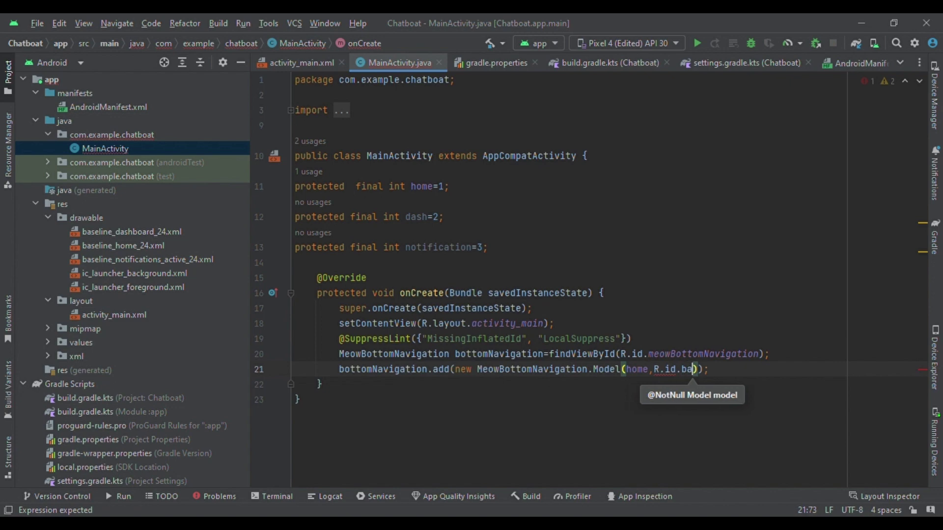
type("se")
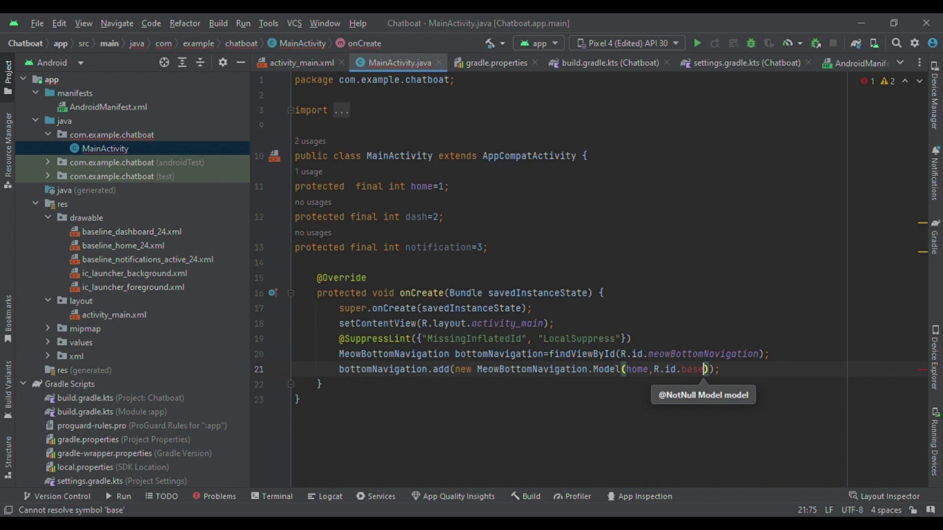
key("BackSpace")
key("BackSpace")
key("BackSpace")
key("BackSpace")
key("BackSpace")
key("BackSpace")
key("BackSpace")
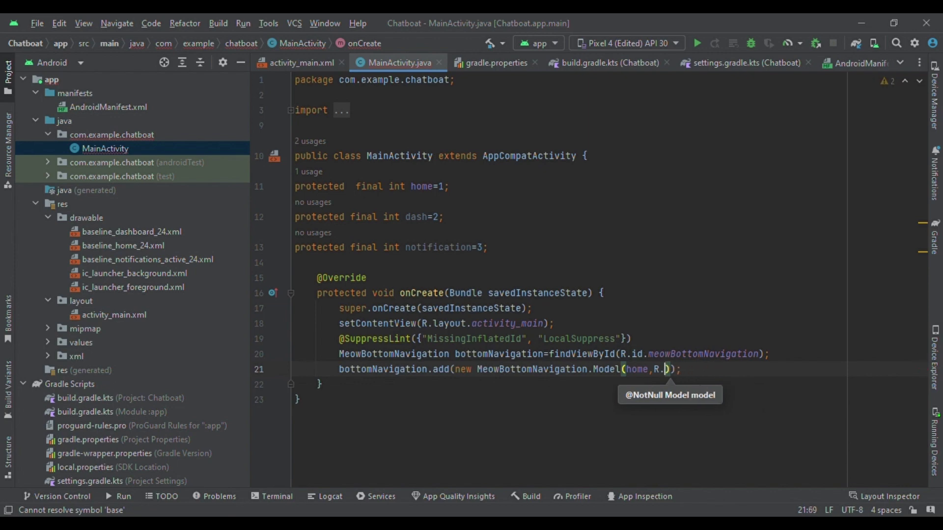
type("dr")
key("Return")
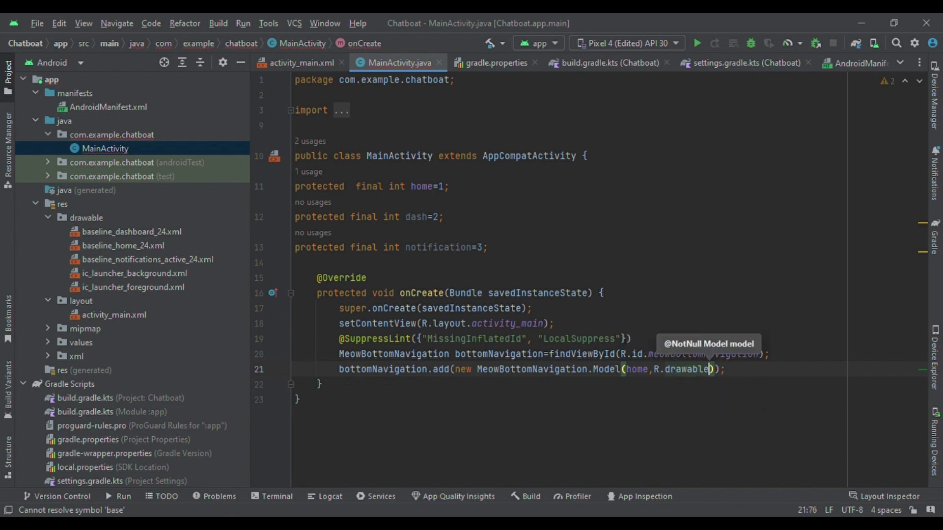
type(".")
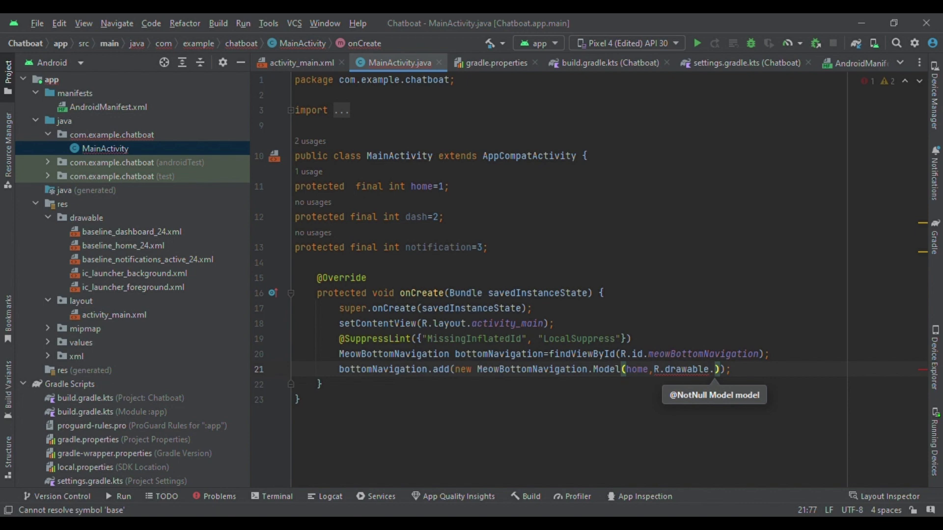
type("baseline_home_24")
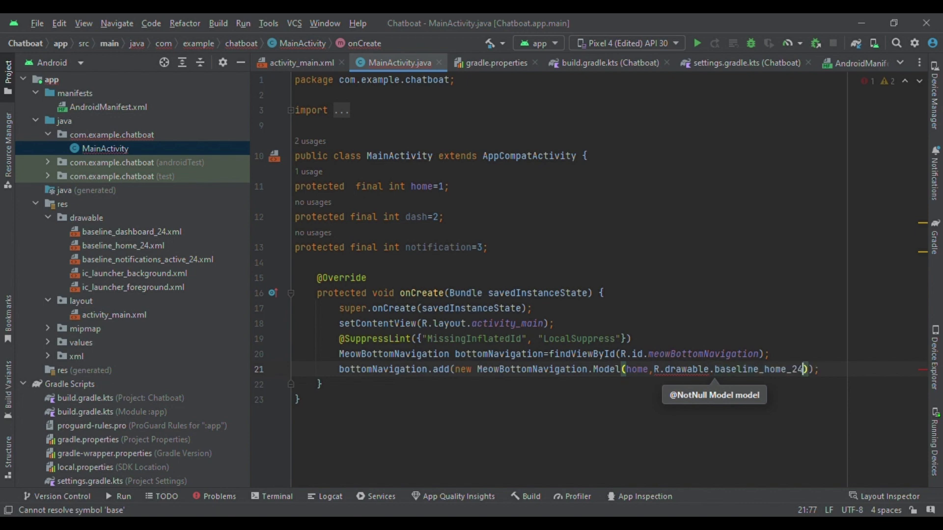
key("Right")
key("Right")
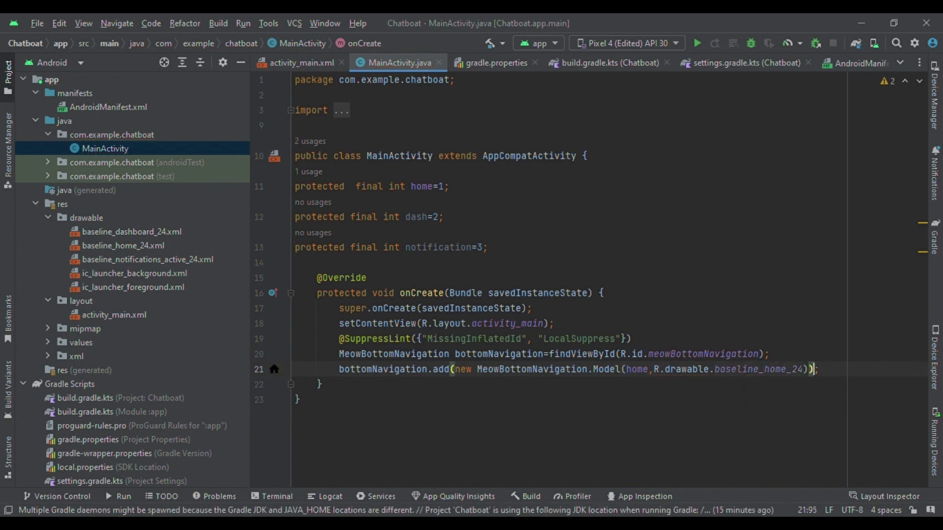
key("Right")
key("shift+Left")
key("shift+Left")
key("shift+Left")
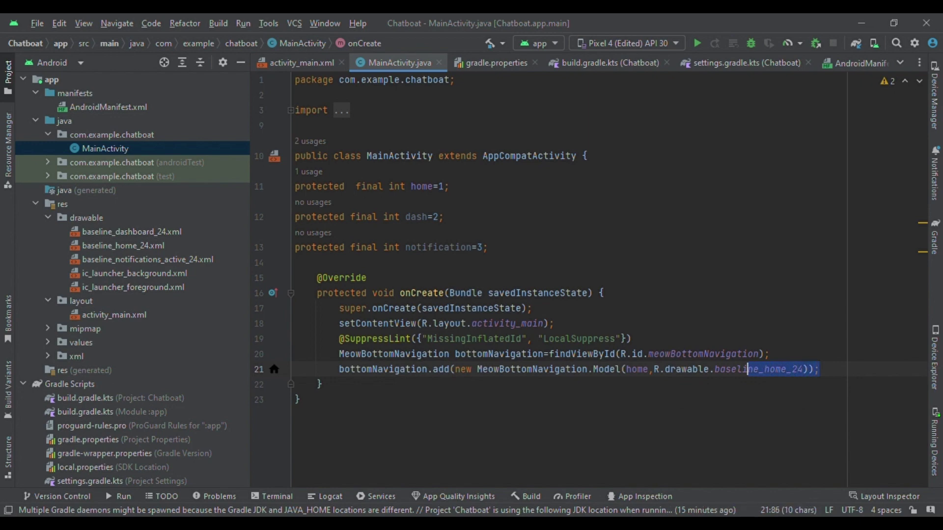
key("shift+Left")
key("shift+Left")
key("shift+Left")
key("shift+Left")
key("shift+Left")
key("shift+Left")
key("shift+Left")
key("shift+Left")
key("shift+Left")
key("shift+Left")
key("shift+Left")
key("shift+Left")
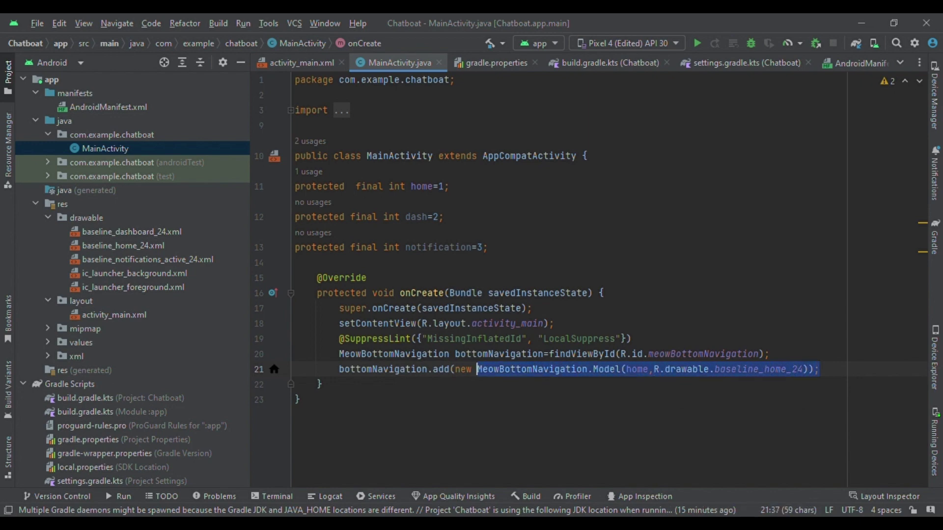
key("shift+Left")
key("shift+Left")
key("shift+Left")
key("shift+Left")
key("shift+Left")
key("shift+Left")
key("shift+Left")
key("shift+Left")
key("shift+Left")
key("ctrl+c")
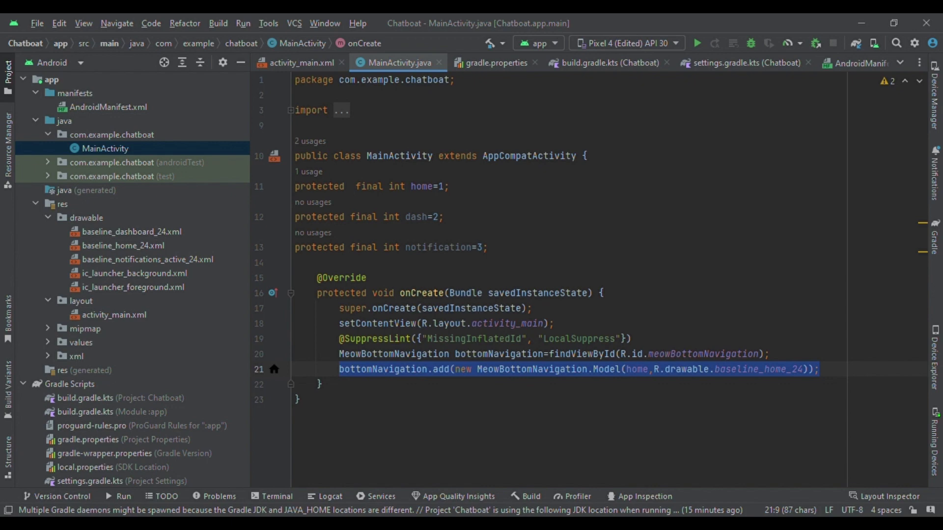
Step: Duplicate the home bottomNavigation.add line twice below it
key("End")
key("Return")
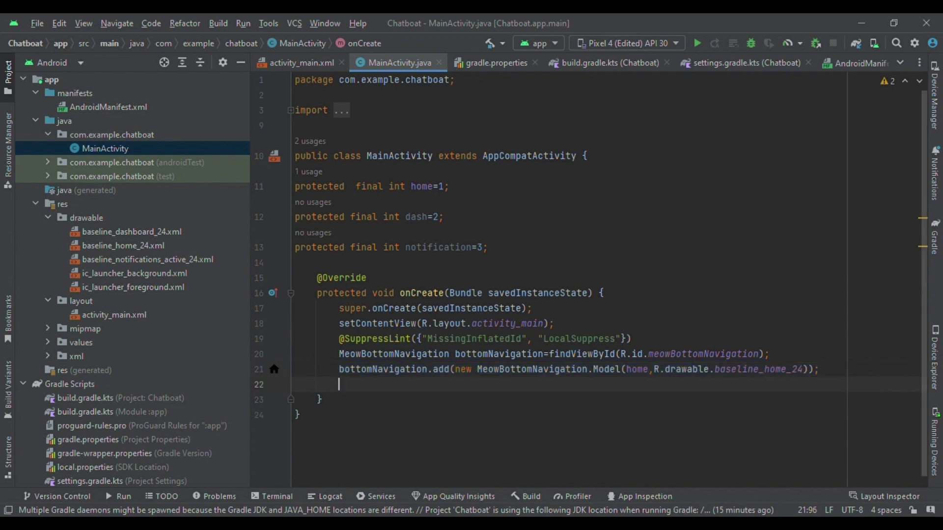
key("ctrl+v")
key("Return")
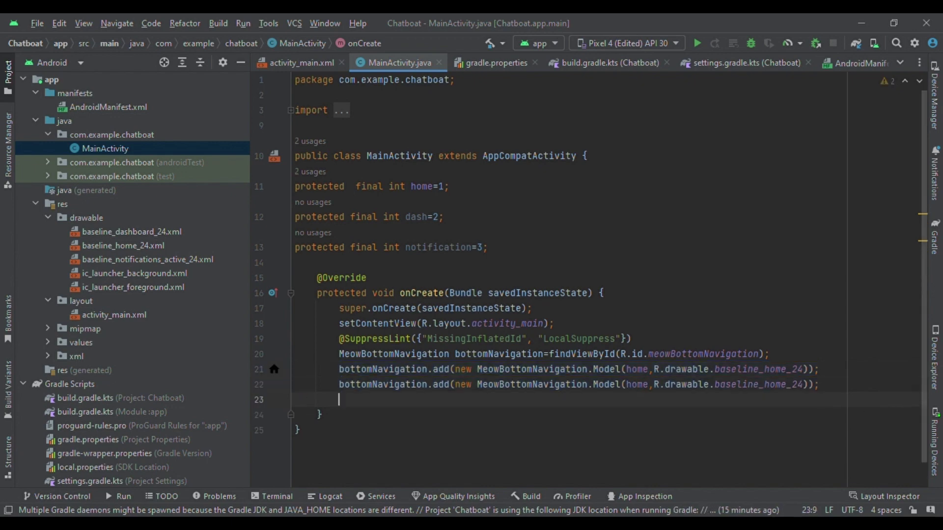
key("ctrl+v")
Step: Change the second item to dash with the baseline_dashboard_24 icon
left_click(624, 385)
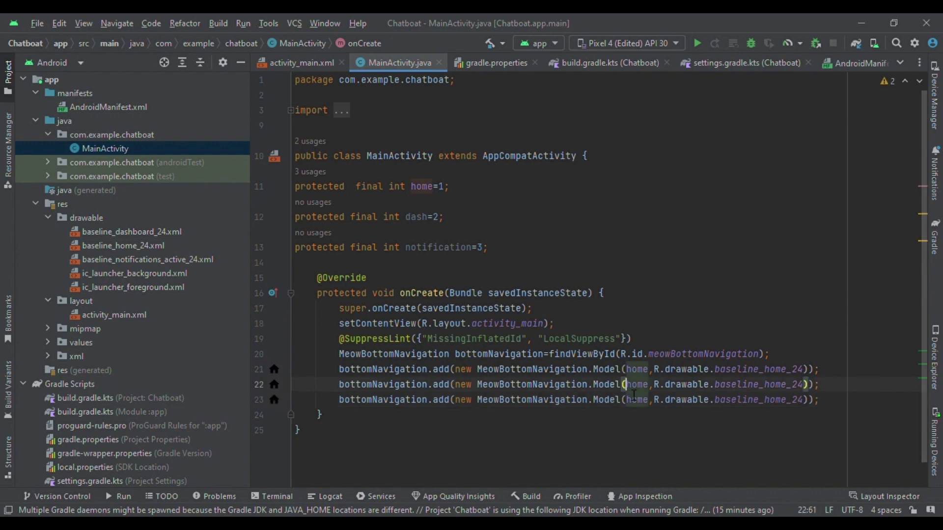
key("ctrl+shift+Right")
key("shift+Right")
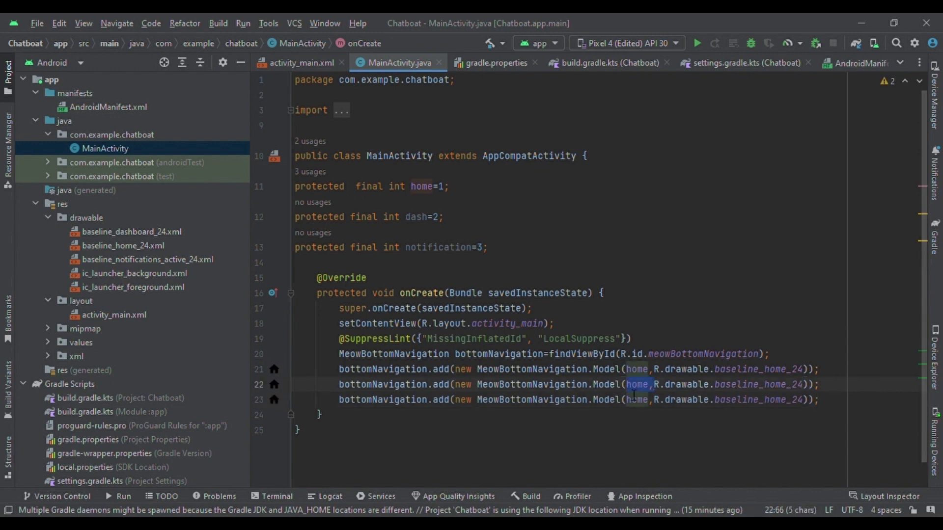
key("shift+Left")
key("BackSpace")
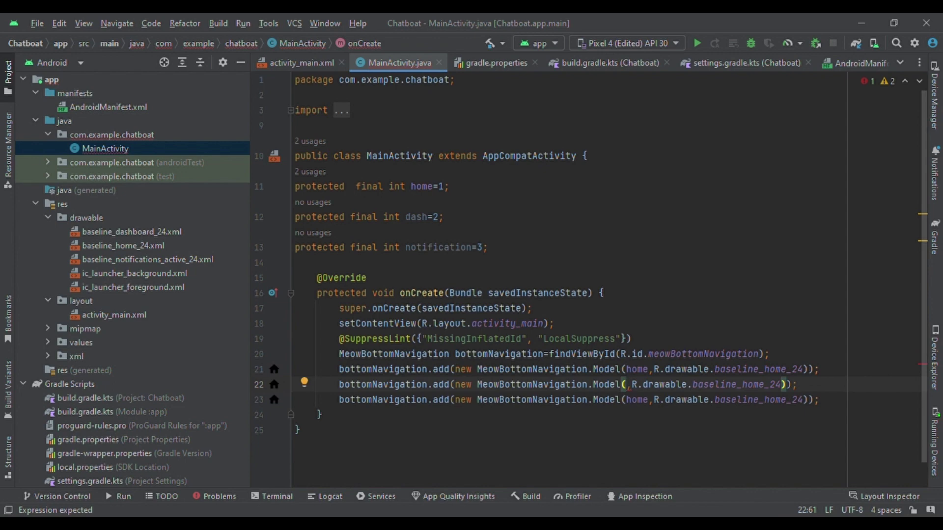
type("da")
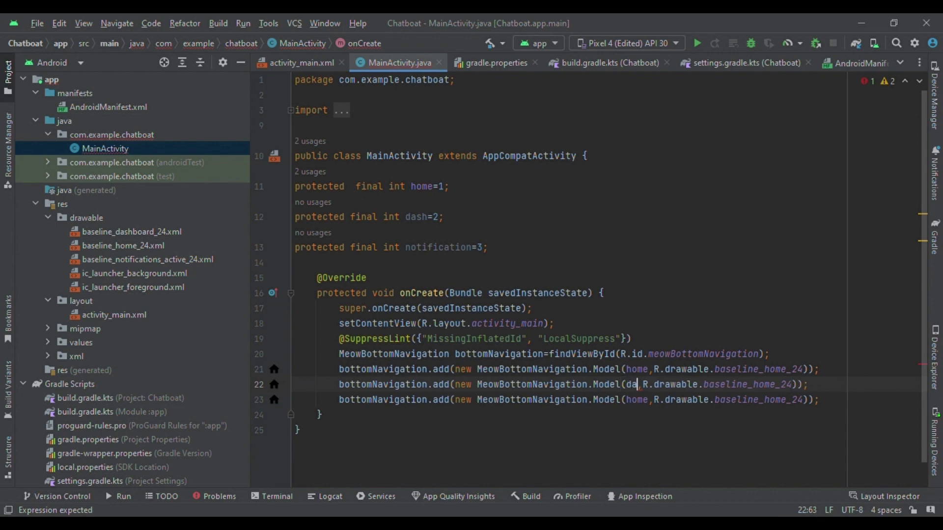
type("s")
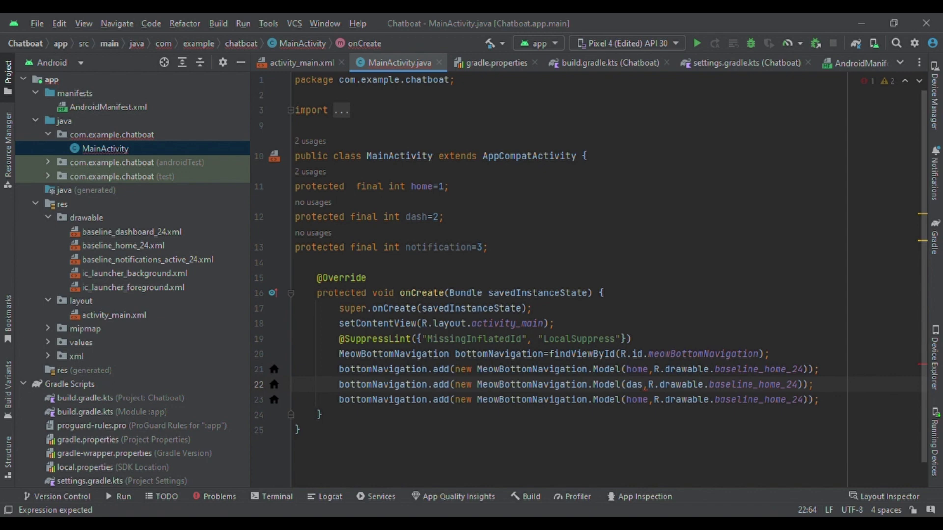
type("h")
key("Right")
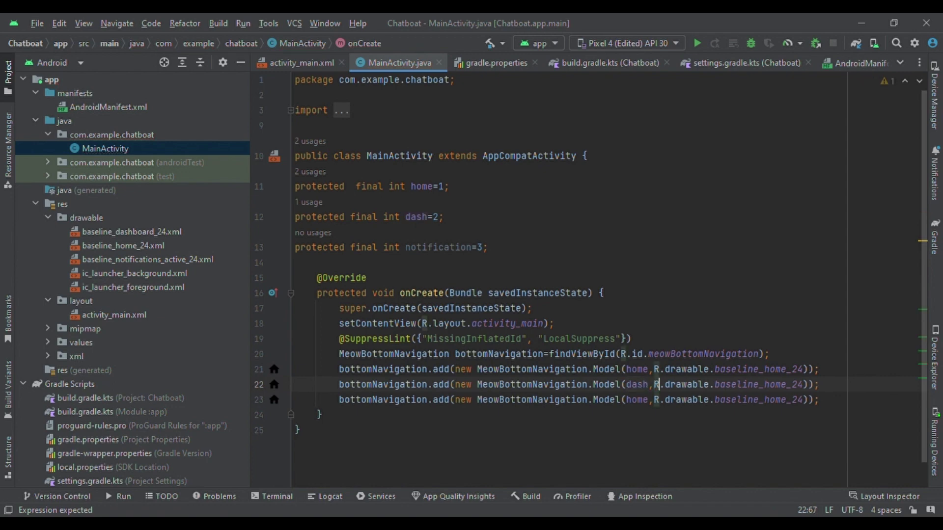
key("Right")
key("Right")
key("Right")
key("Right")
key("Right")
key("Right")
key("shift+Right")
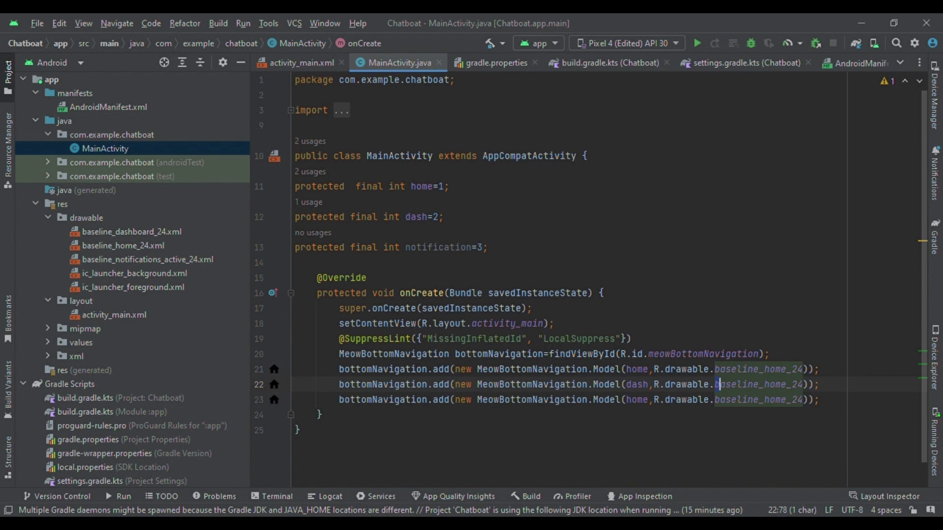
left_click_drag(764, 384, 786, 384)
type("d")
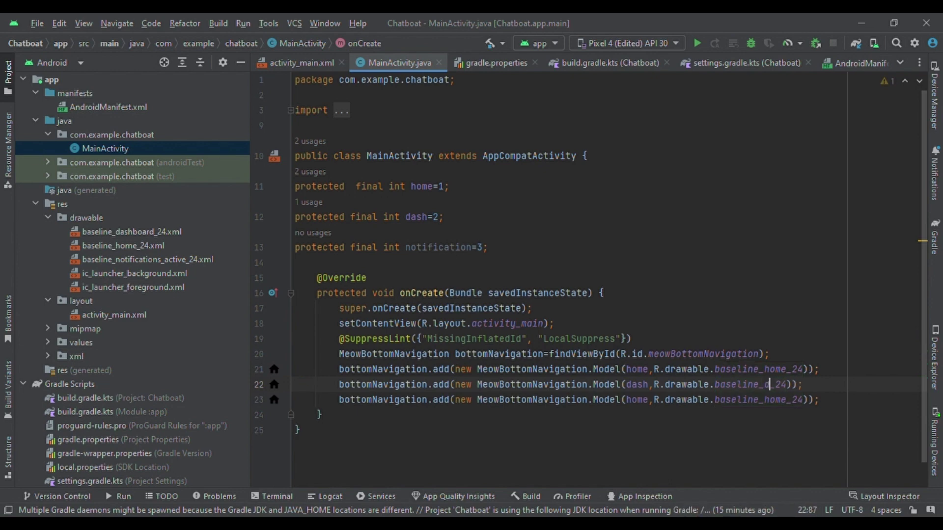
key("Return")
key("shift+Right")
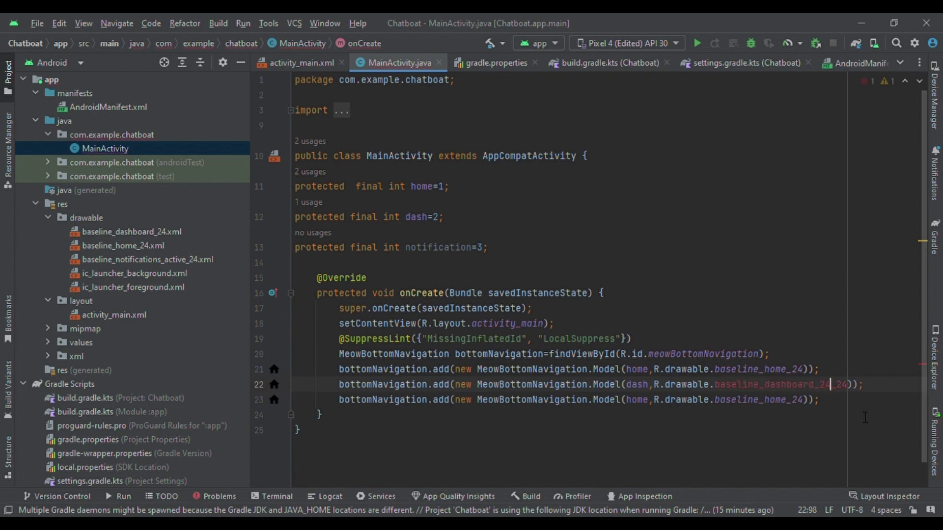
key("shift+Right")
key("shift+Right")
key("Delete")
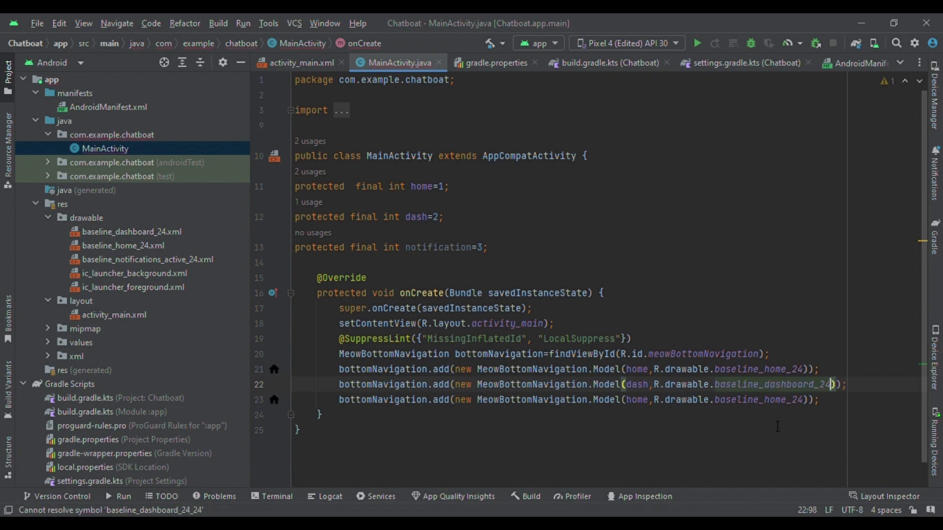
Step: Change the third item to notification with the baseline_notifications_active_24 icon
double_click(638, 400)
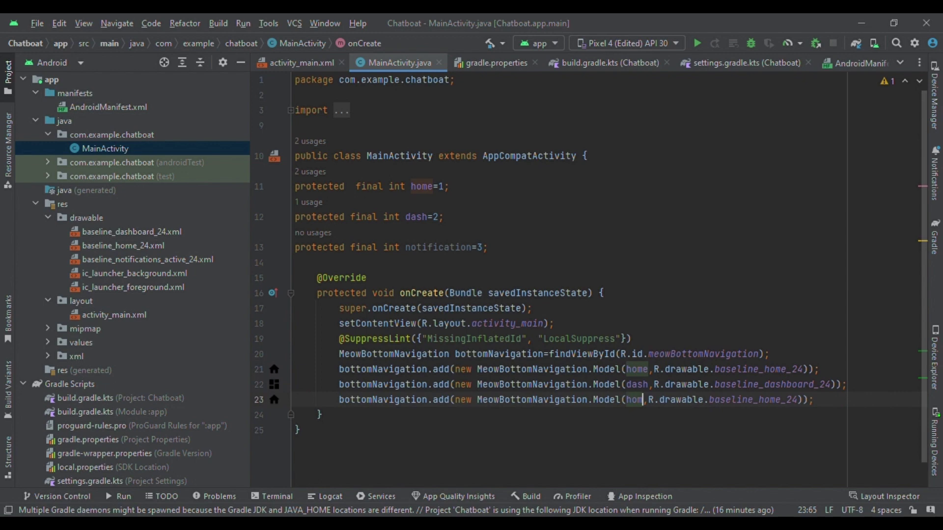
key("BackSpace")
type("no")
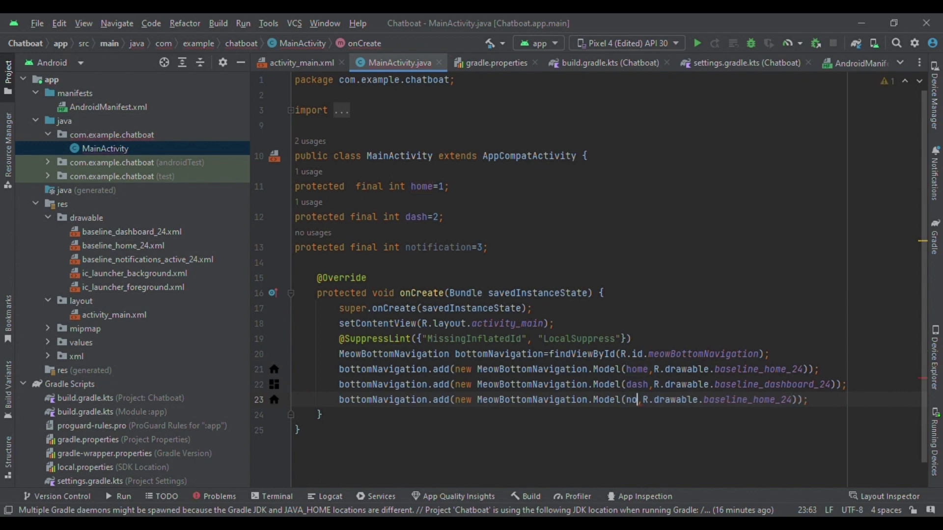
key("Return")
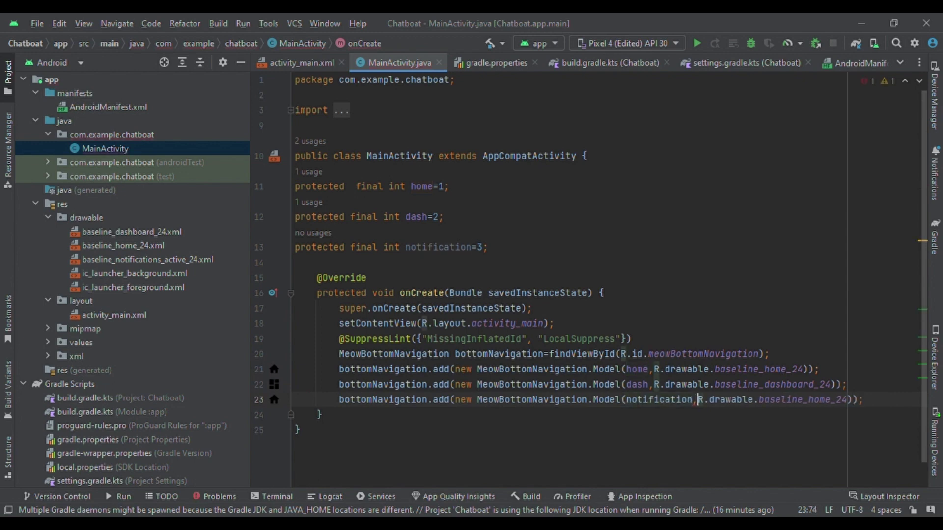
key("ctrl+Right")
key("ctrl+Right")
left_click_drag(760, 399, 845, 399)
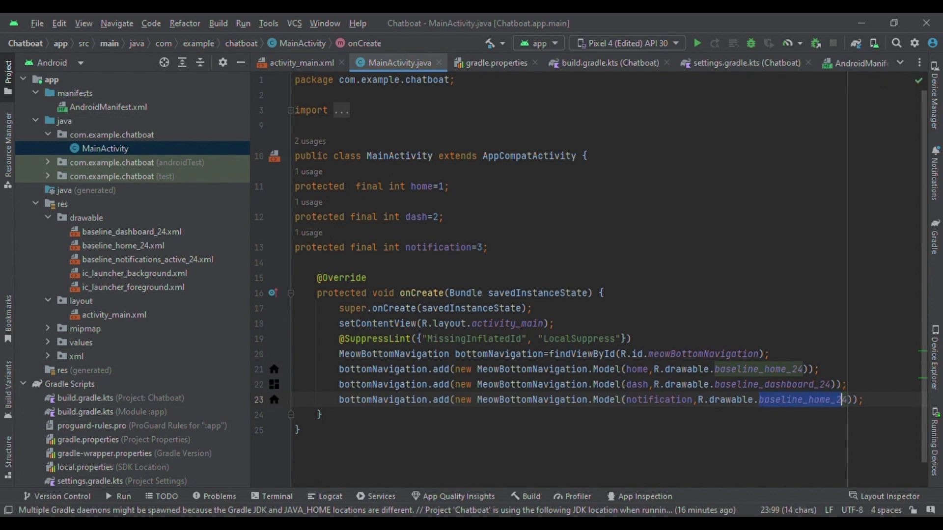
key("BackSpace")
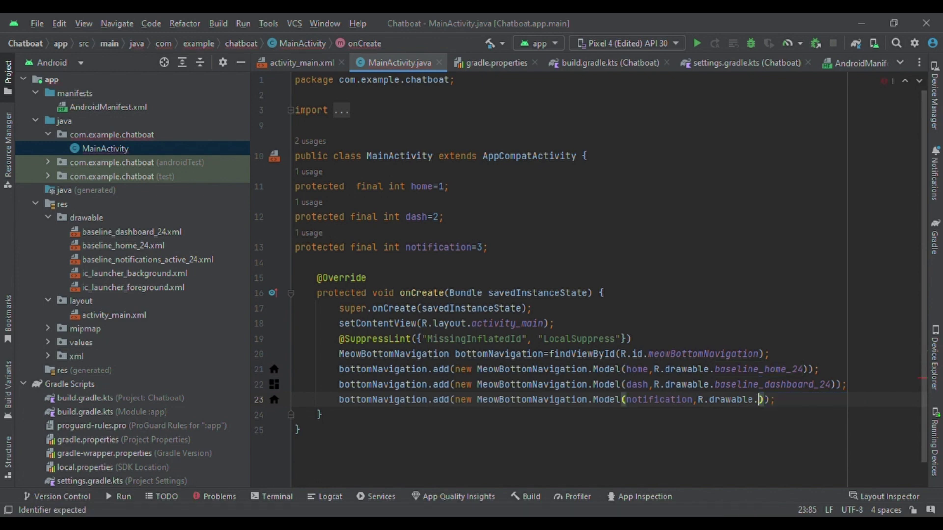
type("no")
key("Return")
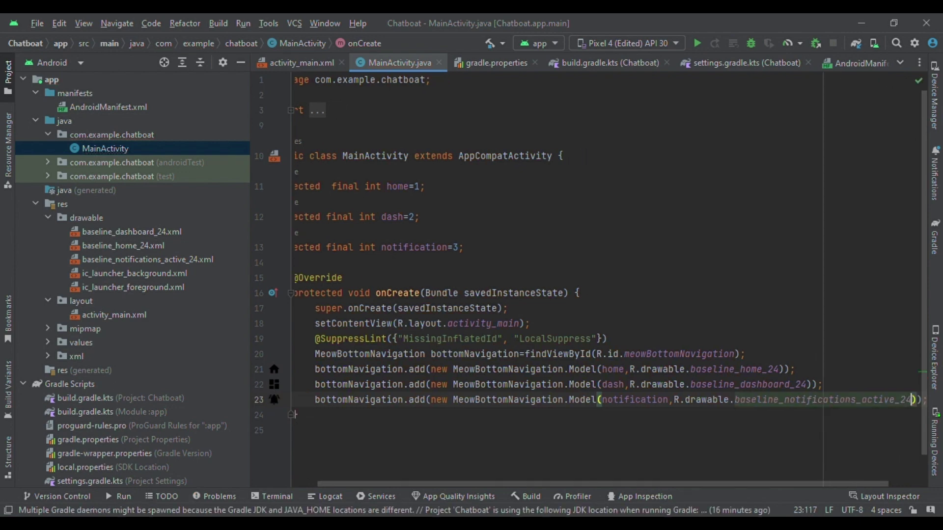
type("));")
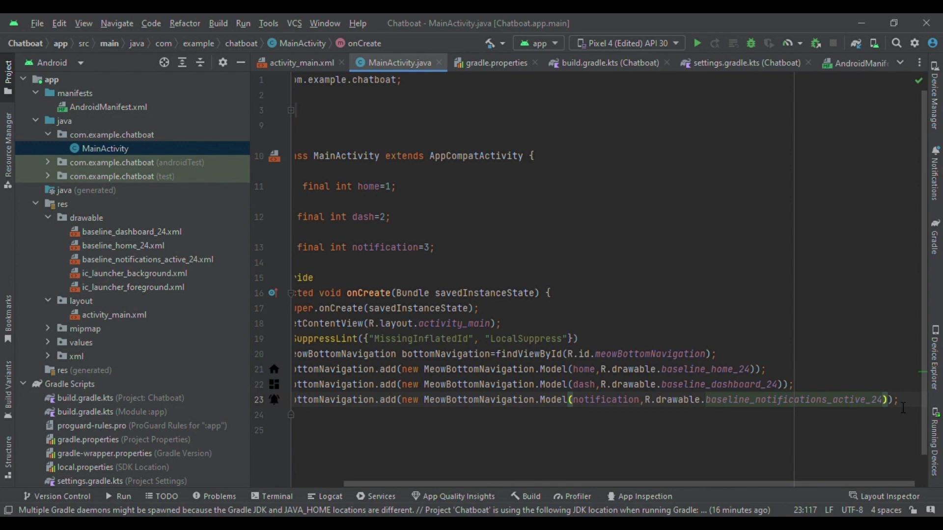
key("Return")
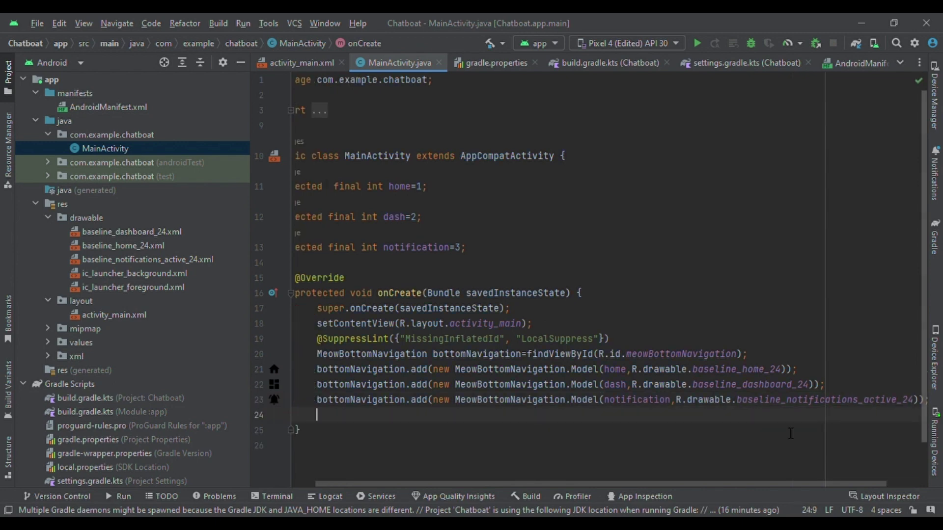
scroll(743, 435, "down", 1)
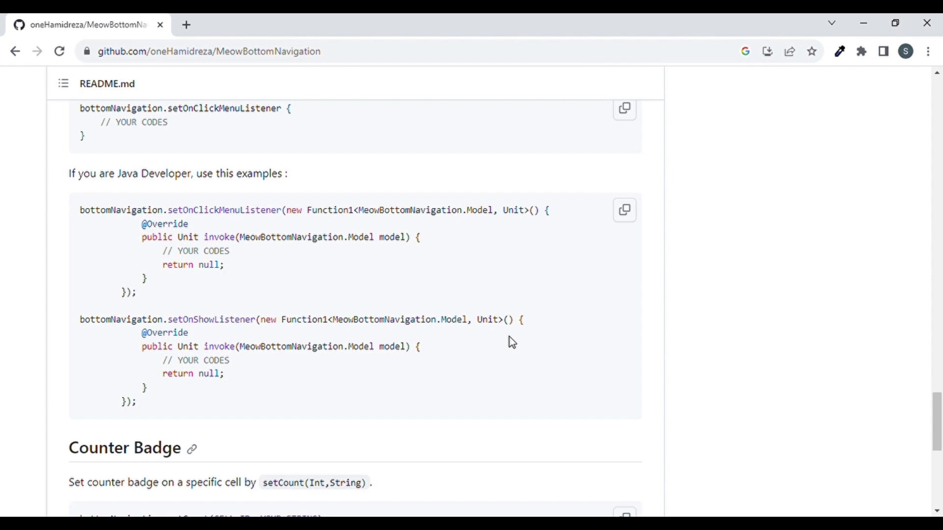
Step: Copy the README's Java setOnClickMenuListener and setOnShowListener example code
left_click(625, 215)
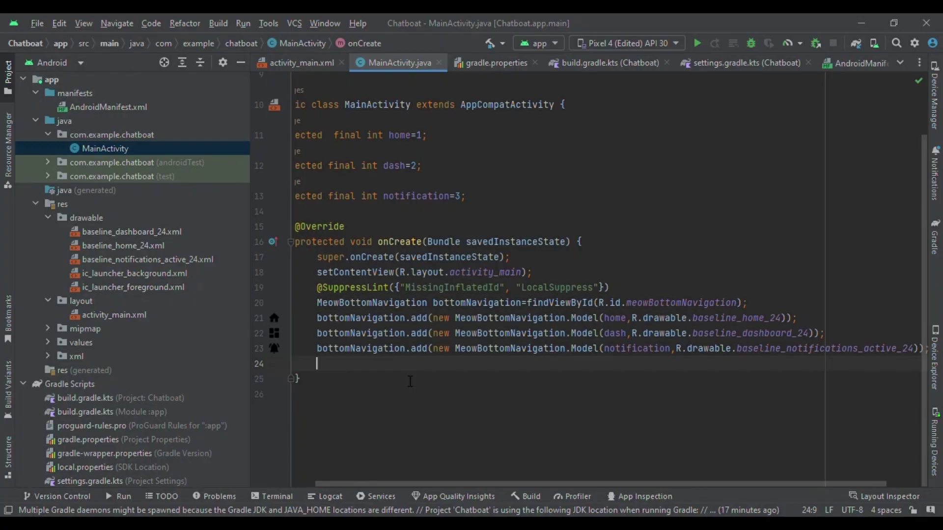
Step: Paste the listener code into onCreate and import Unit and Function1
key("ctrl+v")
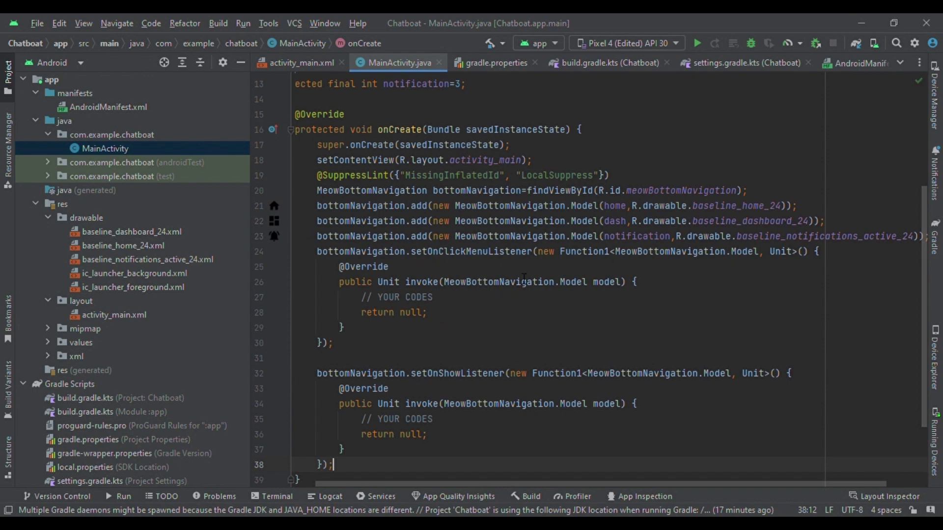
left_click(384, 267)
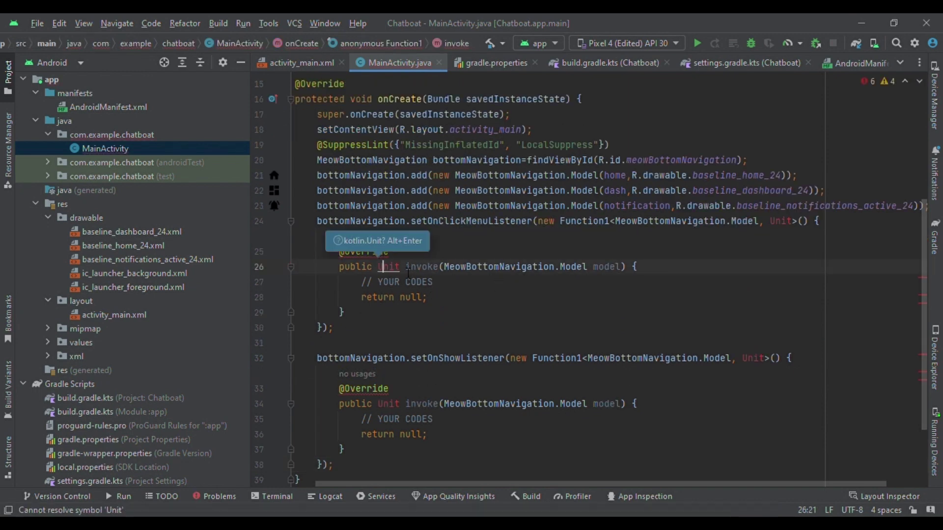
key("alt+Return")
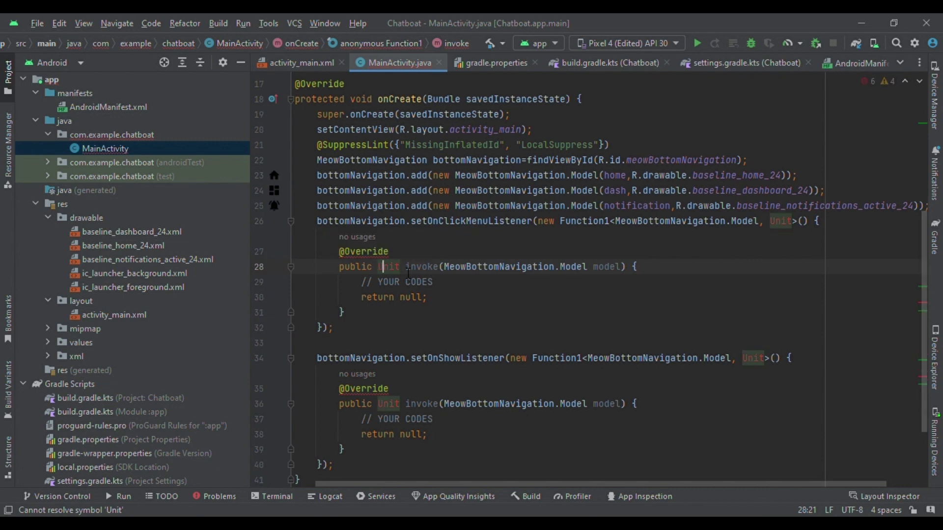
left_click(595, 223)
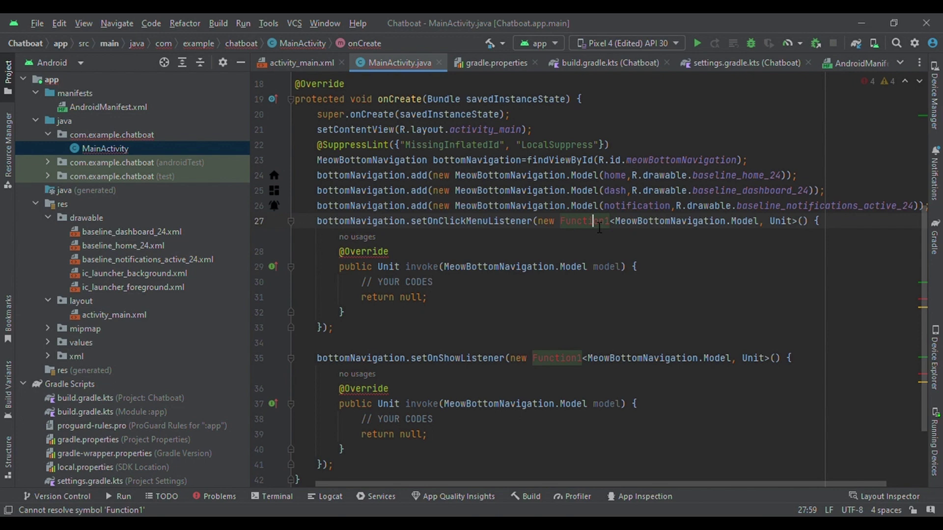
key("alt+Return")
scroll(514, 255, "down", 1)
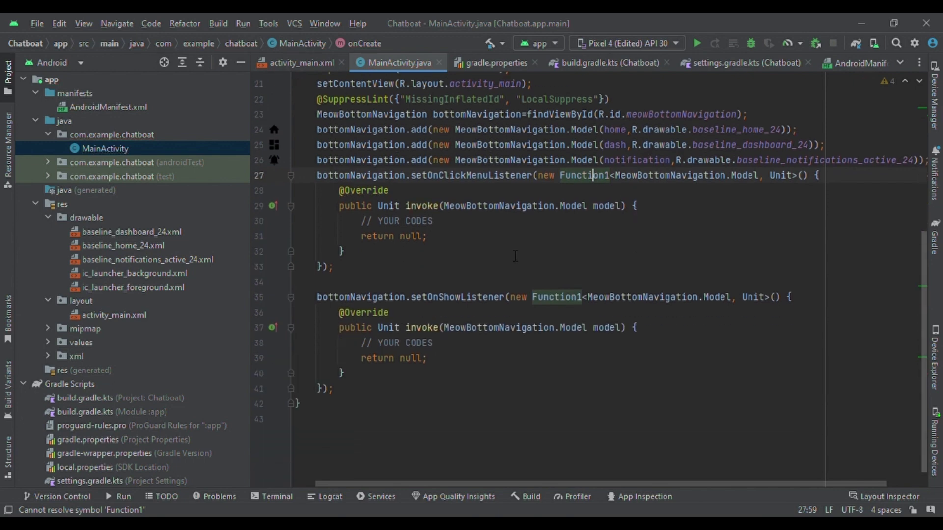
Step: Delete the click listener's YOUR CODES comment and add a blank line above the listener
left_click(355, 236)
key("Up")
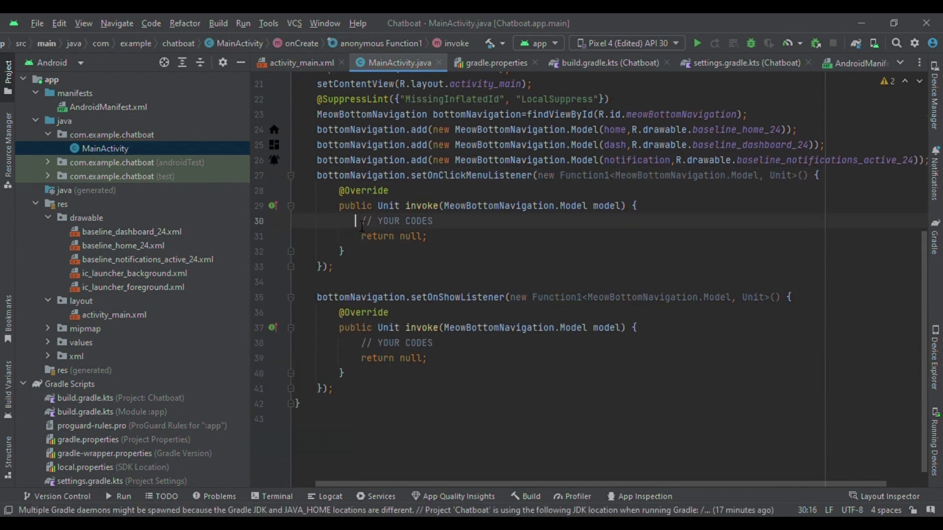
key("shift+Down")
key("shift+Left")
key("shift+Left")
key("shift+Left")
key("shift+Left")
key("shift+Left")
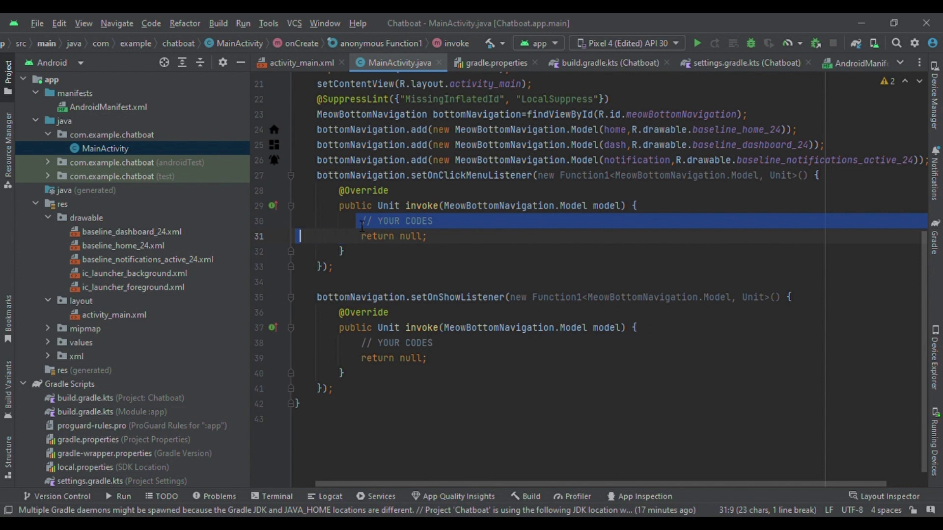
key("shift+Left")
key("shift+Left")
key("shift+Left")
key("shift+Left")
key("shift+Left")
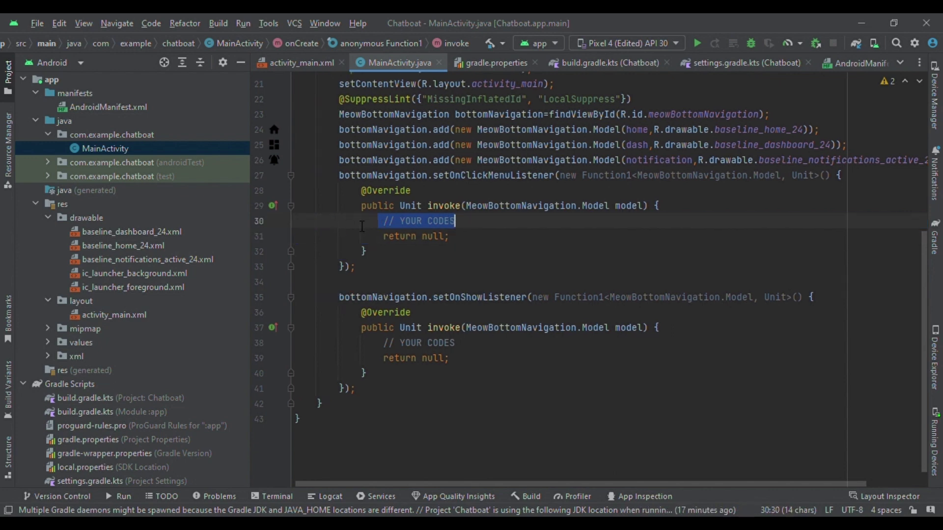
key("BackSpace")
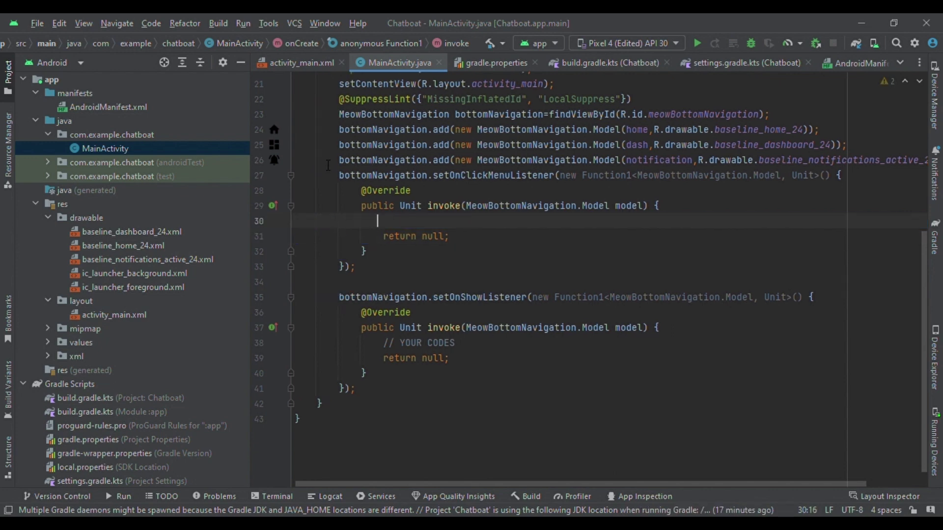
left_click(324, 177)
key("Return")
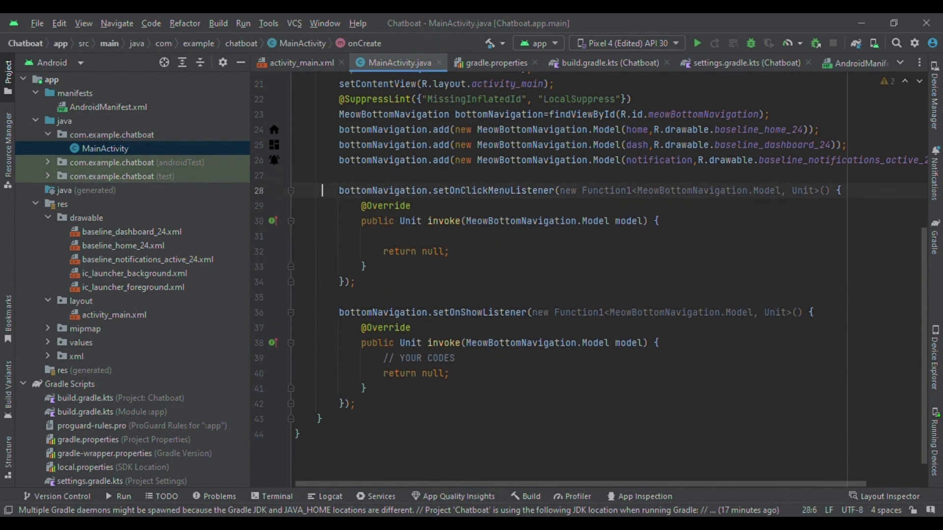
left_click(446, 237)
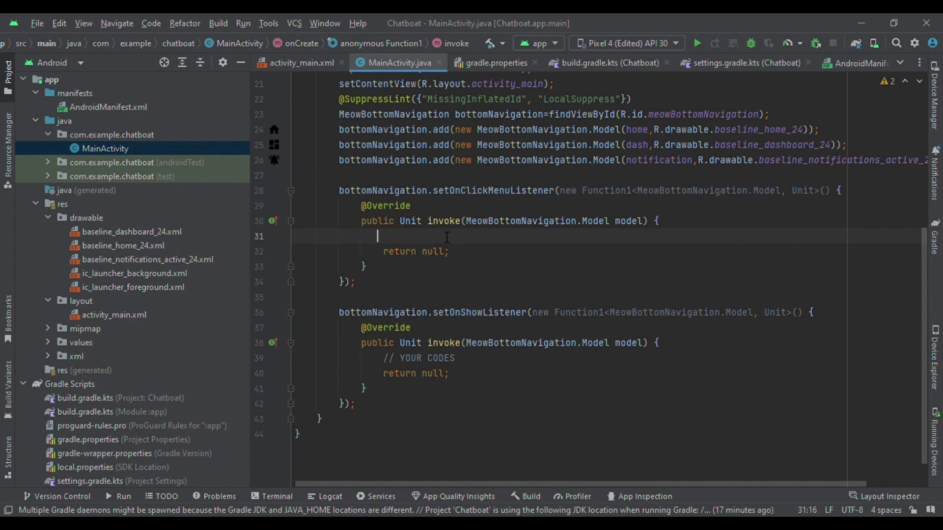
scroll(446, 237, "up", 3)
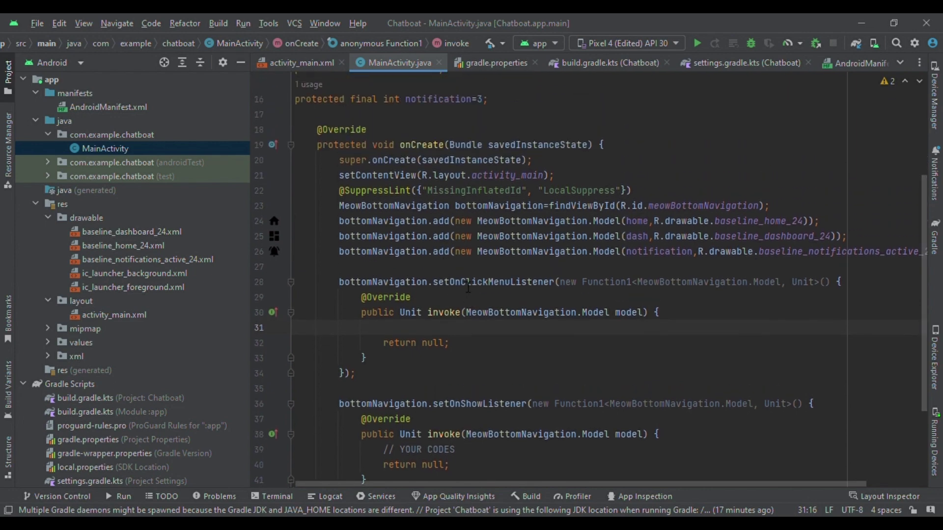
scroll(467, 289, "up", 3)
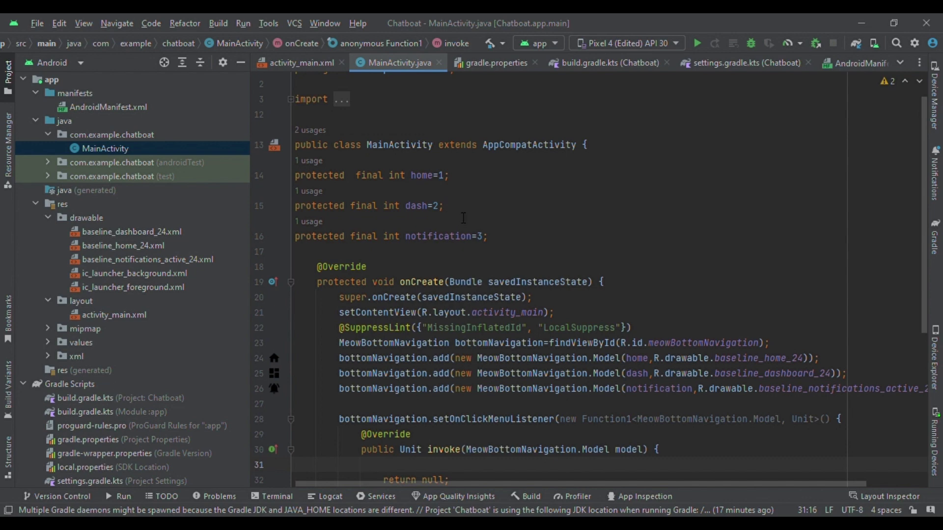
scroll(463, 218, "down", 3)
type("T")
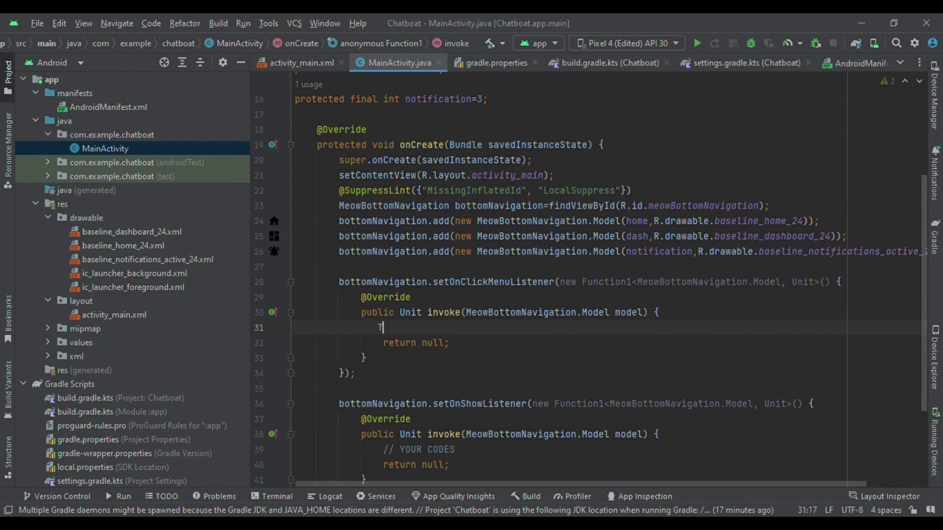
type("oa")
Step: Write a short Toast.makeText in MainActivity.this showing "Iteam click" plus model.getId()
key("Return")
type(".")
type("m")
key("Return")
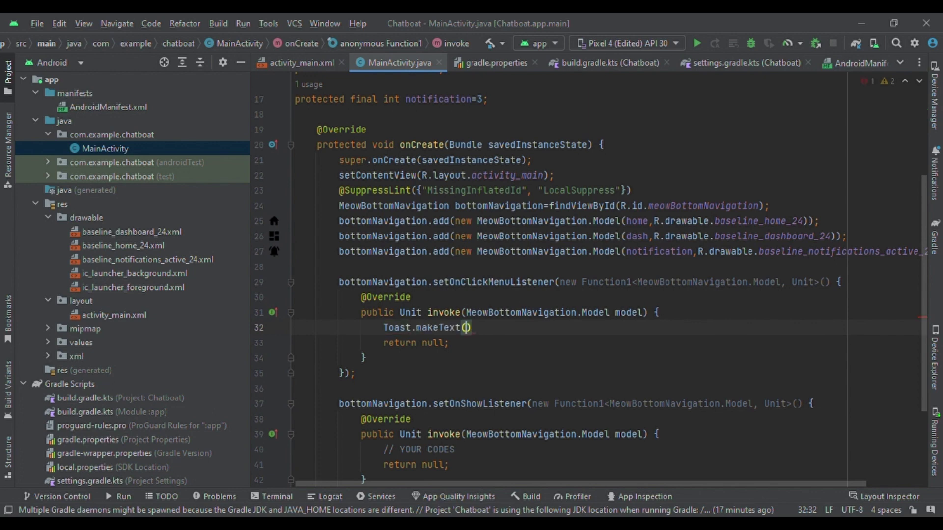
type("M")
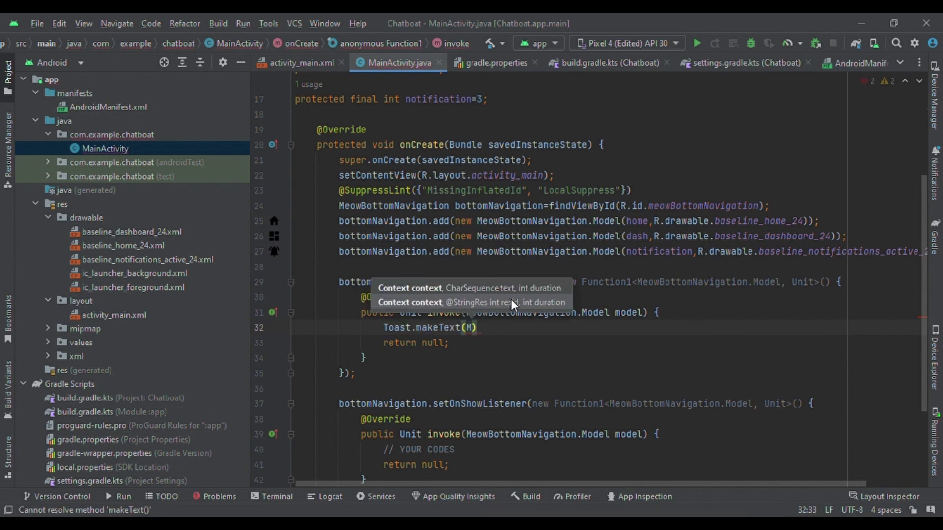
type("ai")
key("Return")
type(".th")
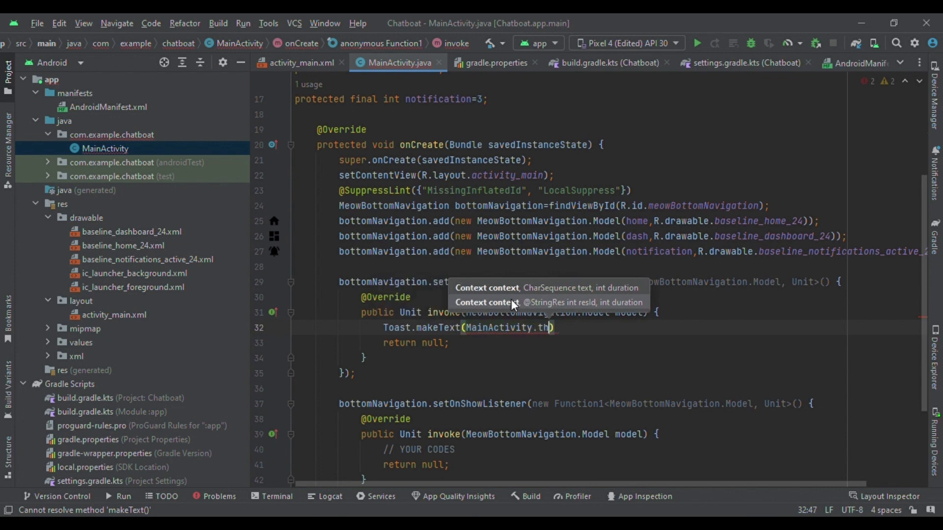
type("is,")
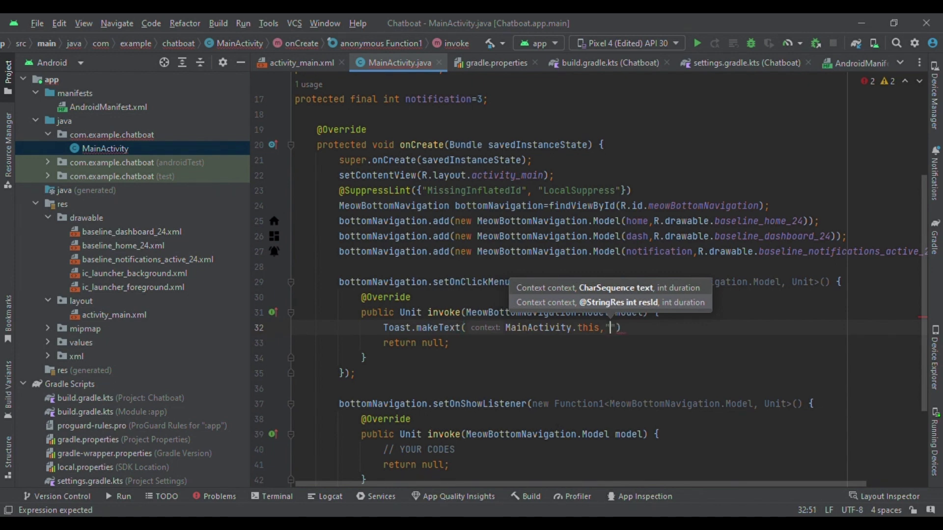
type("\"Itea")
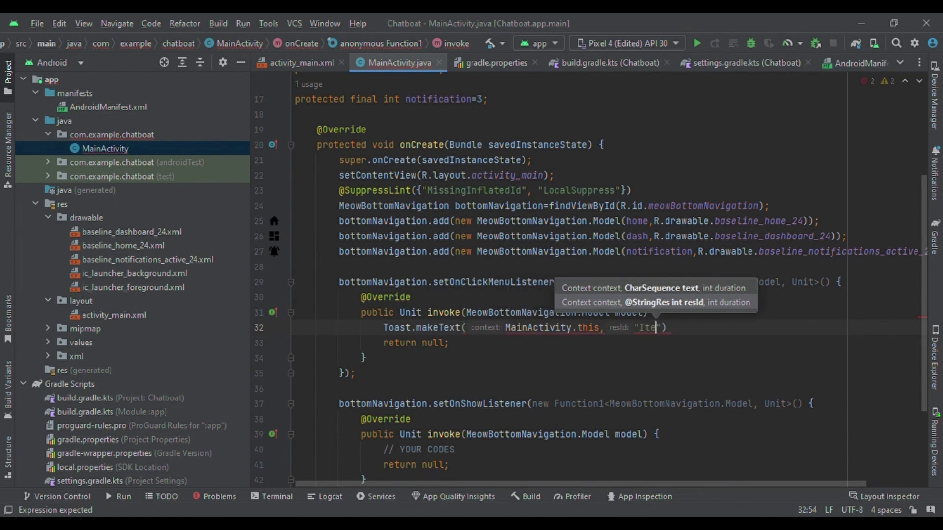
type("m cli")
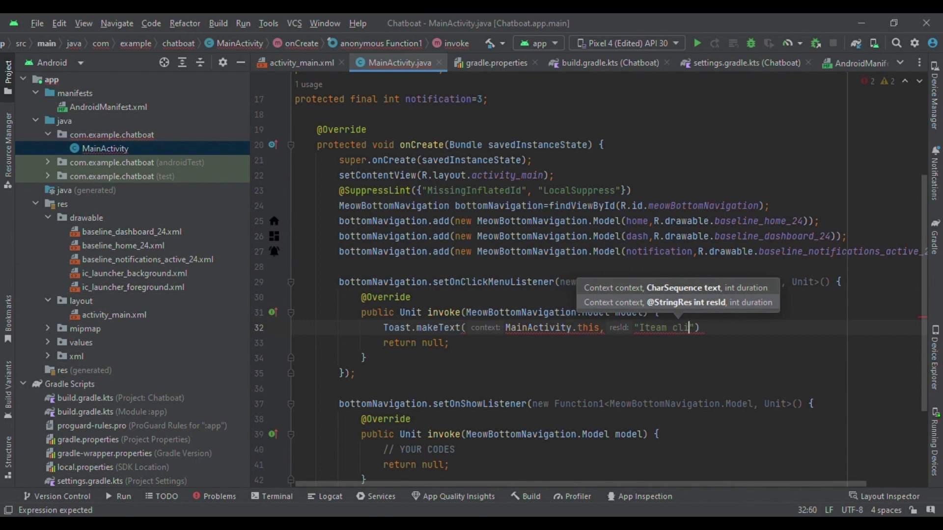
type("ck\"+")
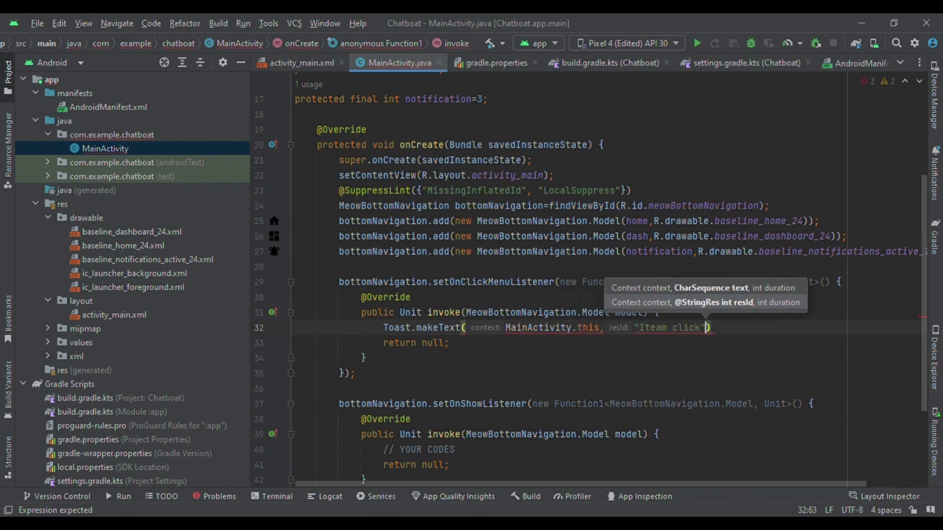
type("m")
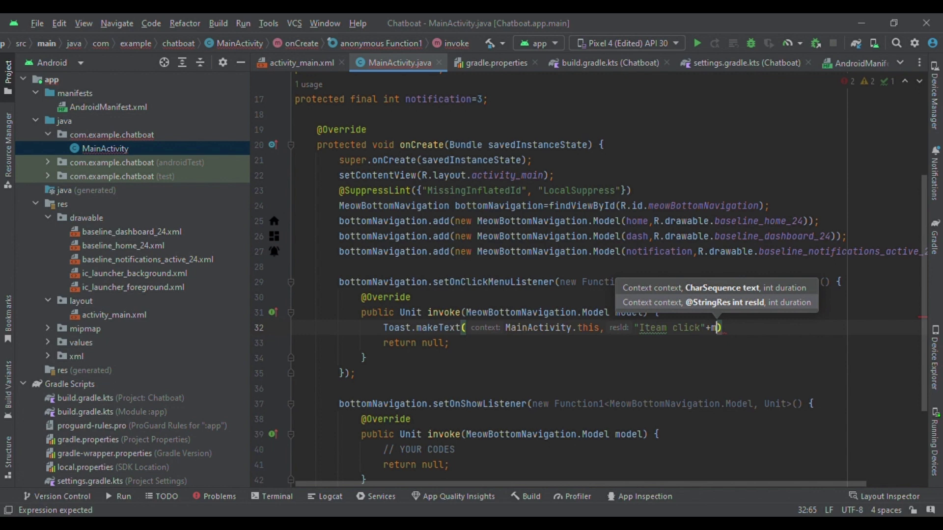
type("odel")
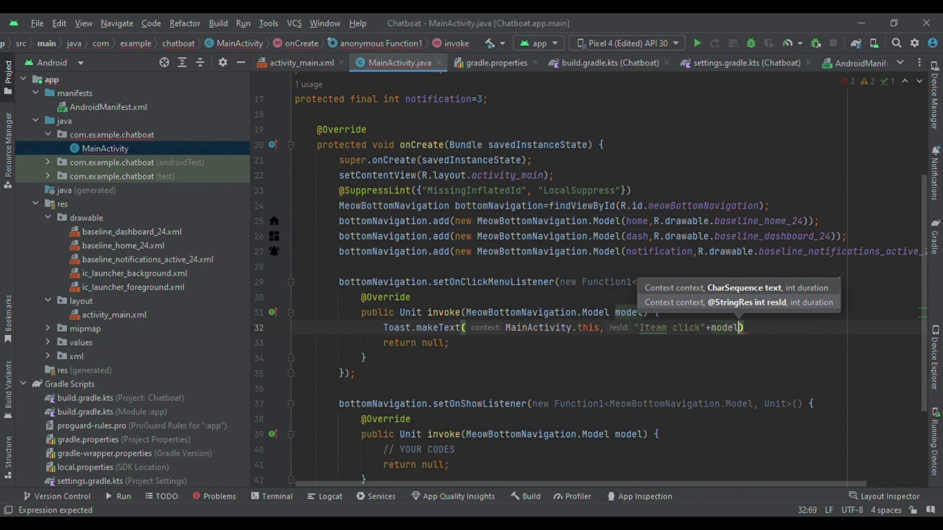
type(".getId()")
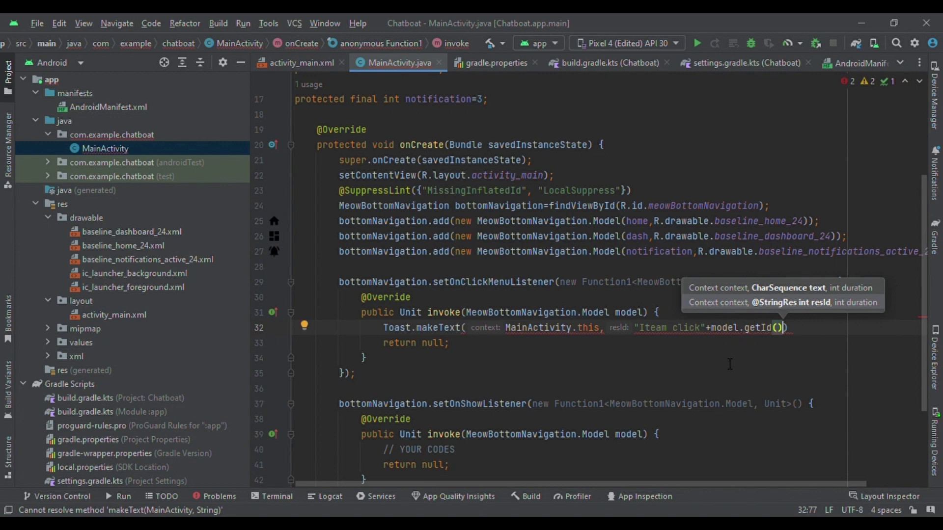
type(",")
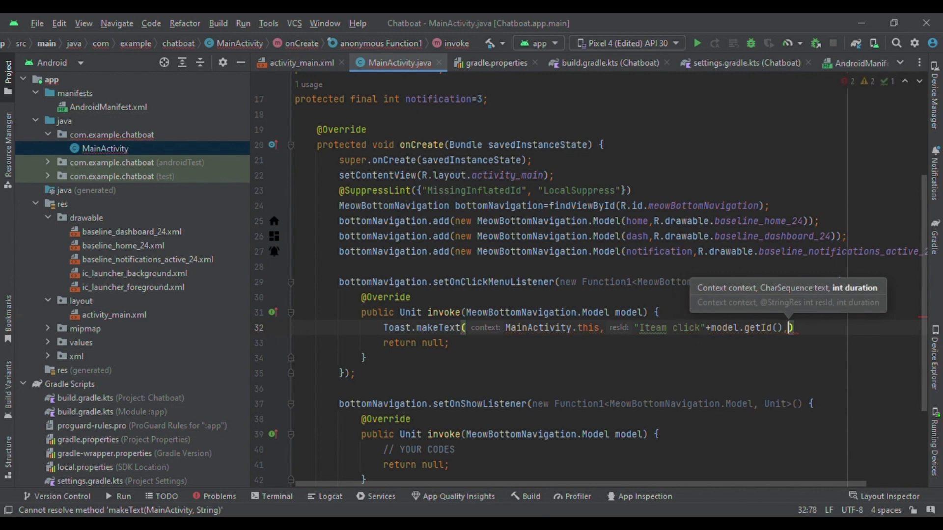
type("T")
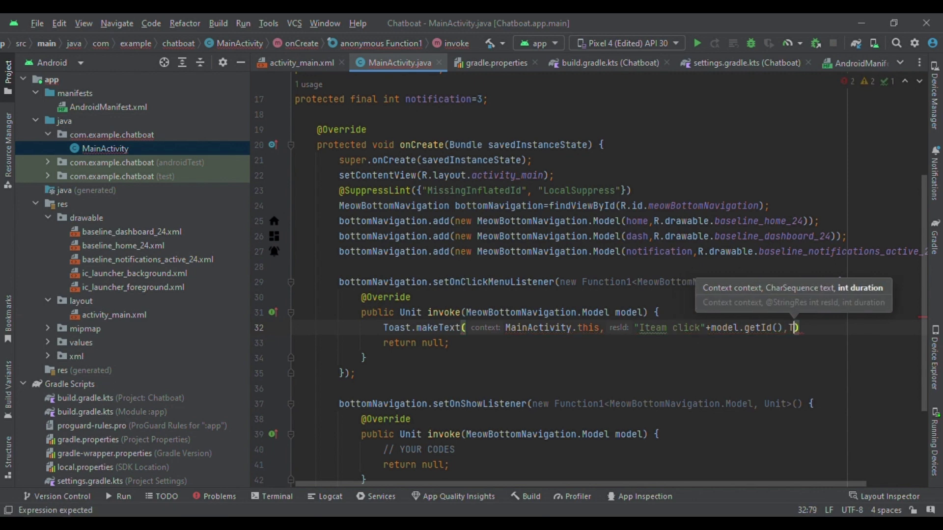
type("oast.")
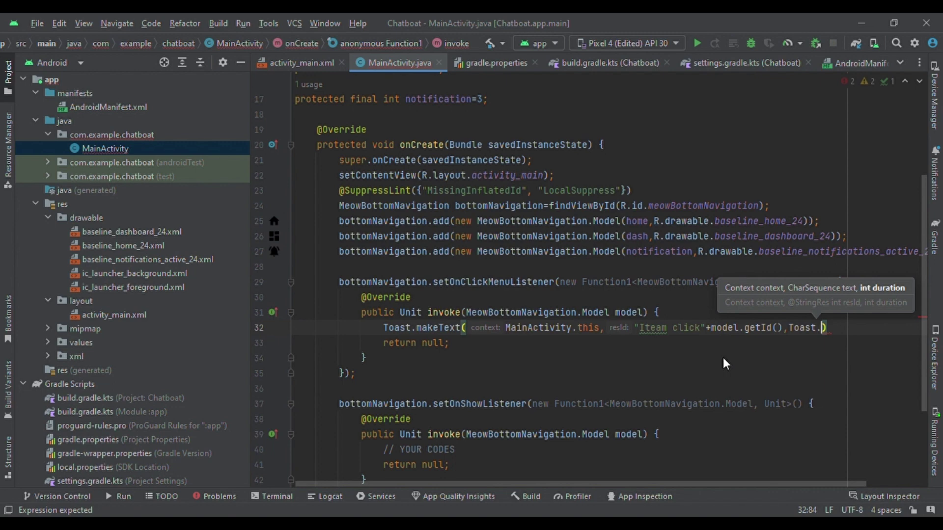
type("LENGTH_SHORT")
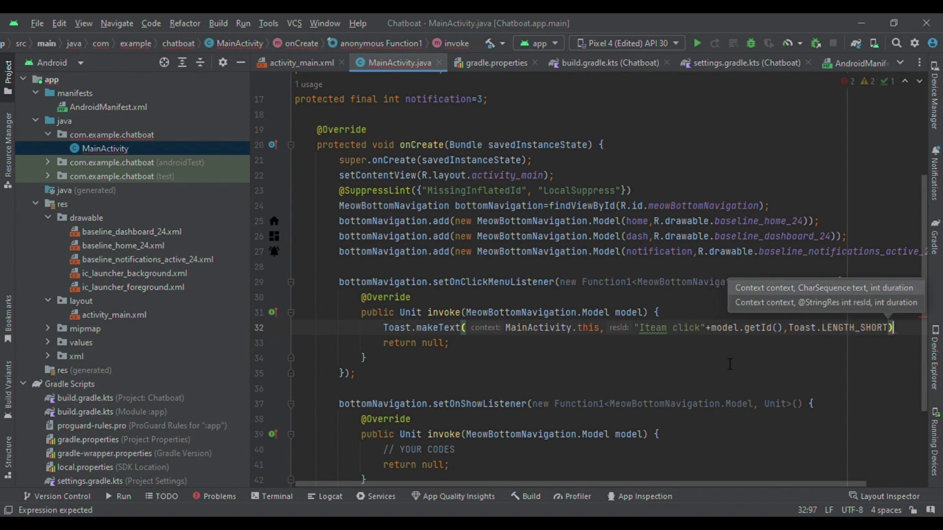
type(").show();")
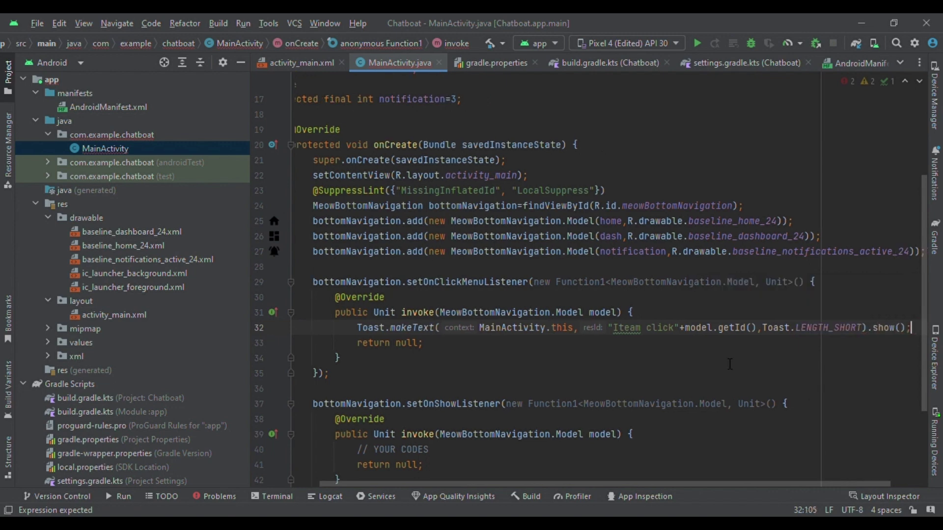
scroll(601, 379, "down", 1)
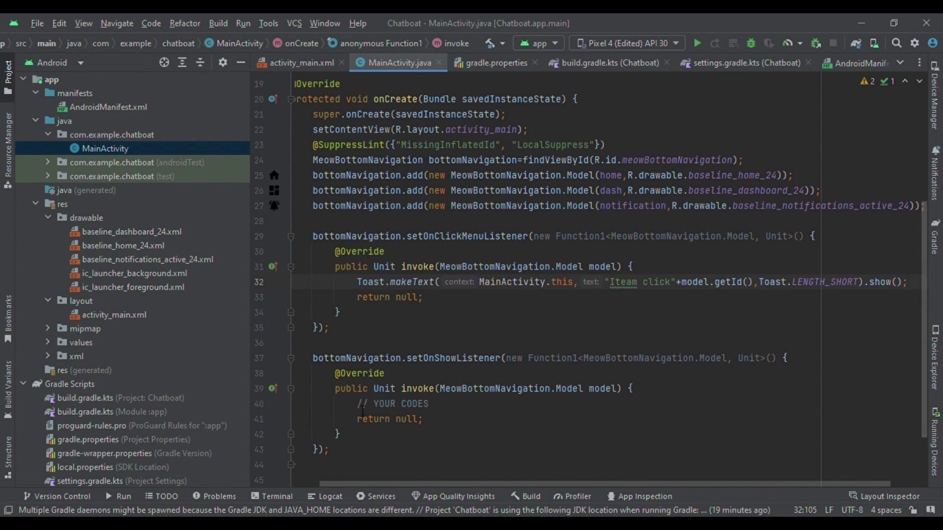
left_click_drag(357, 404, 496, 410)
Step: Delete the show listener's YOUR CODES comment, declare String name, and start a switch on model.getId()
key("BackSpace")
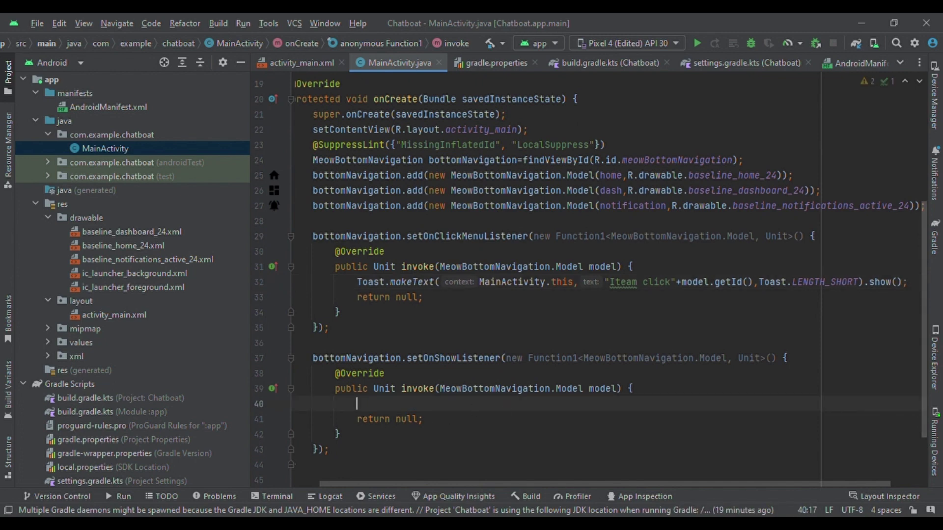
key("Return")
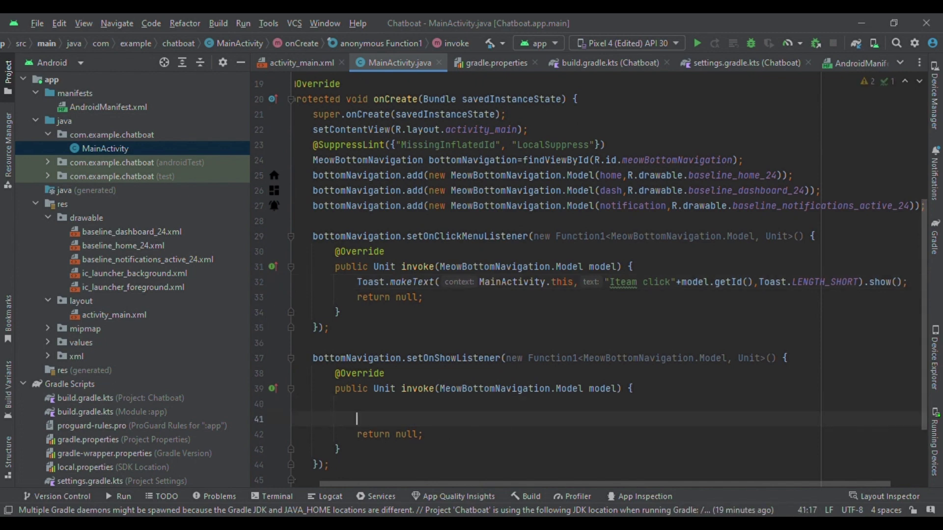
key("Up")
scroll(385, 363, "down", 1)
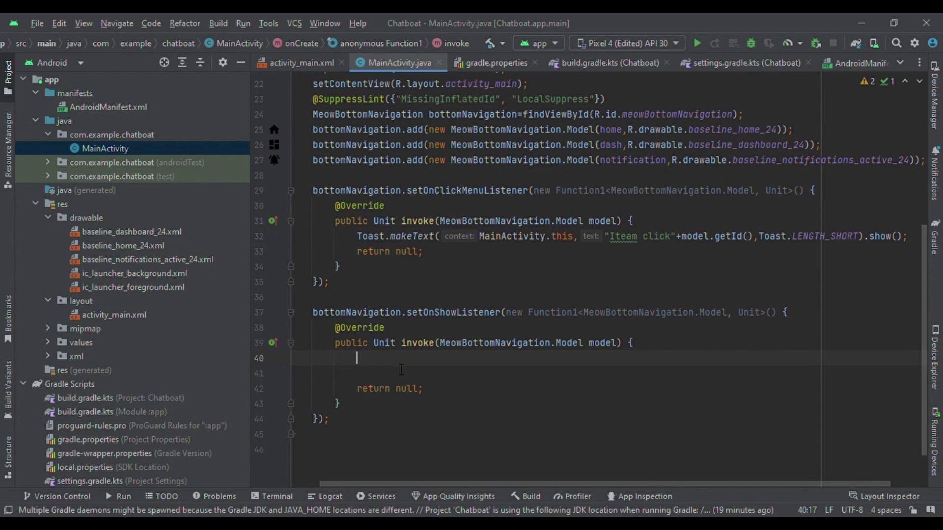
type("s")
type("t")
type("r")
key("BackSpace")
key("BackSpace")
key("BackSpace")
type("Str")
type("ing nam")
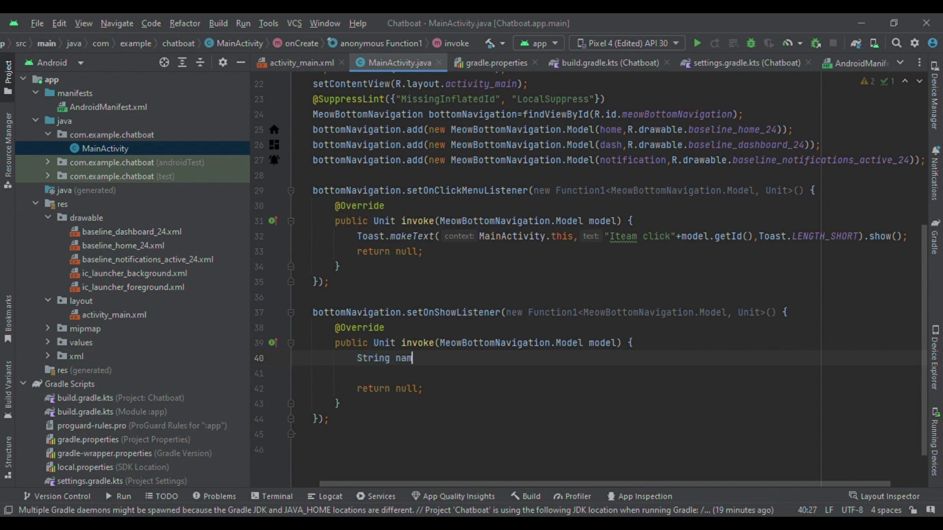
type("e;")
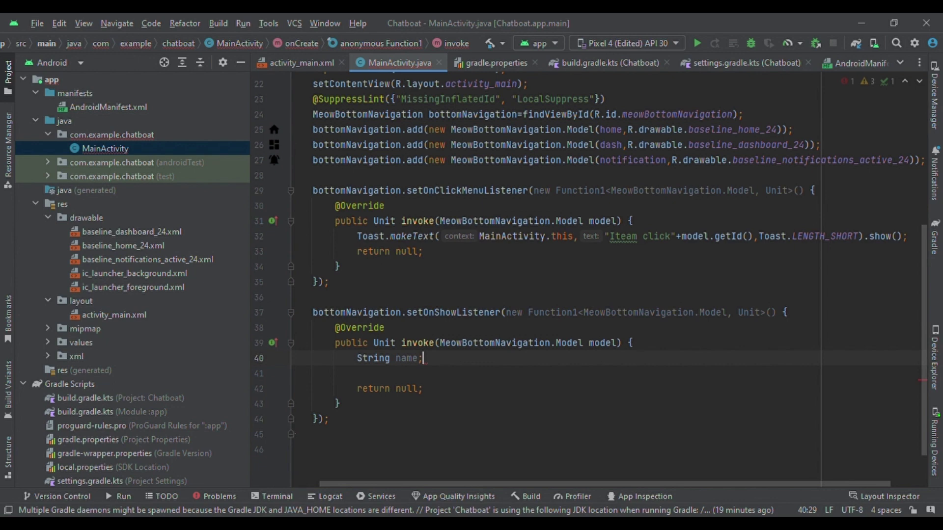
key("Return")
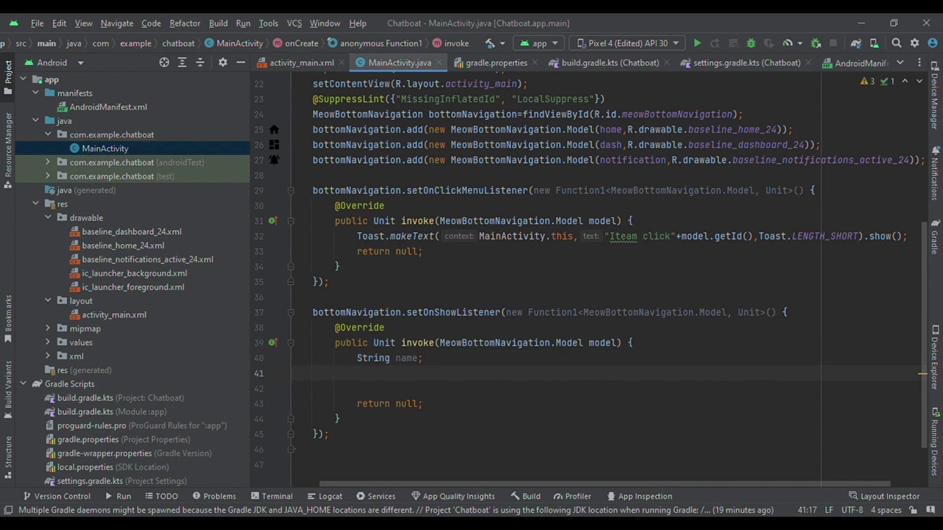
type("sw")
key("Return")
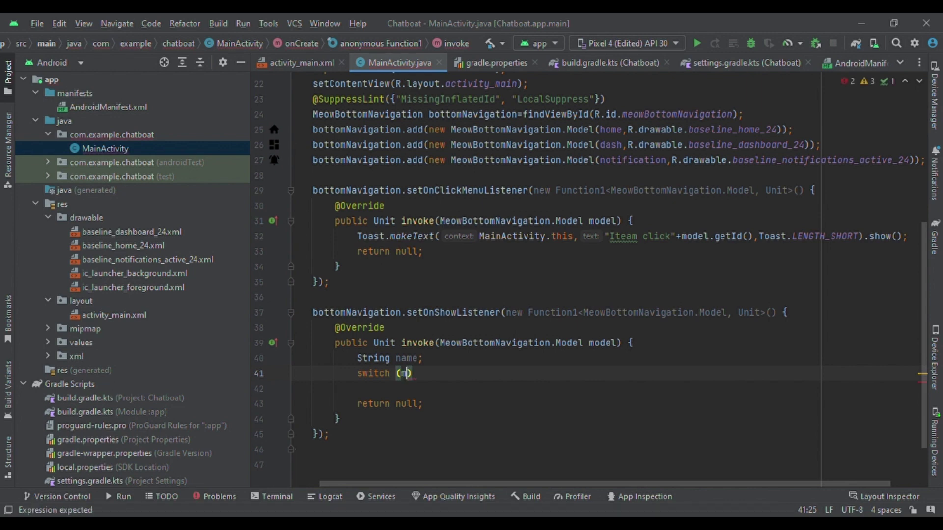
type("model")
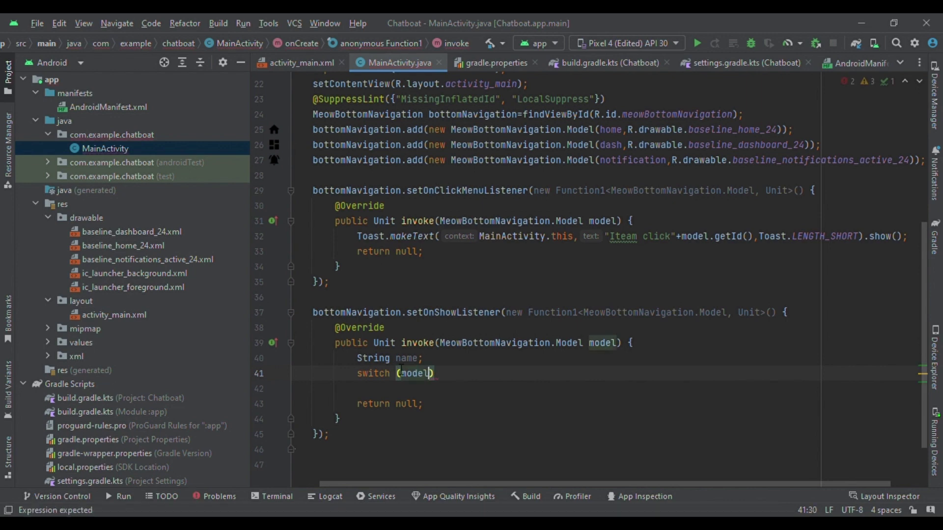
type(".getId()")
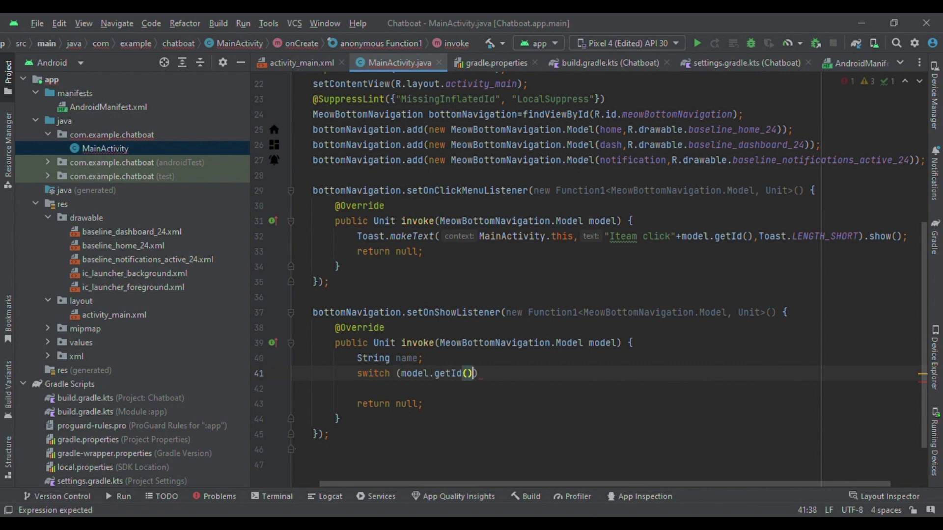
type("){")
Step: Add case home setting name to "Home", followed by break;
key("Return")
key("Return")
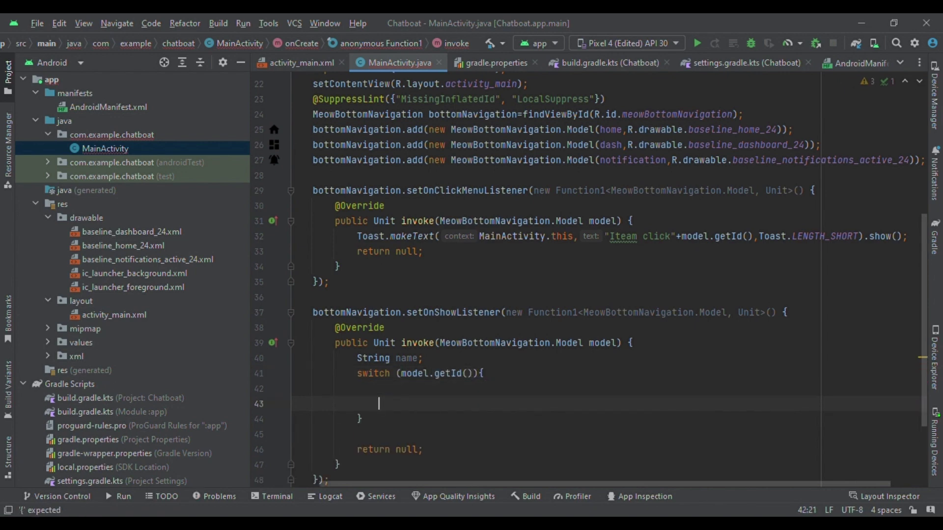
key("Return")
key("Return")
key("Up")
key("Up")
key("Up")
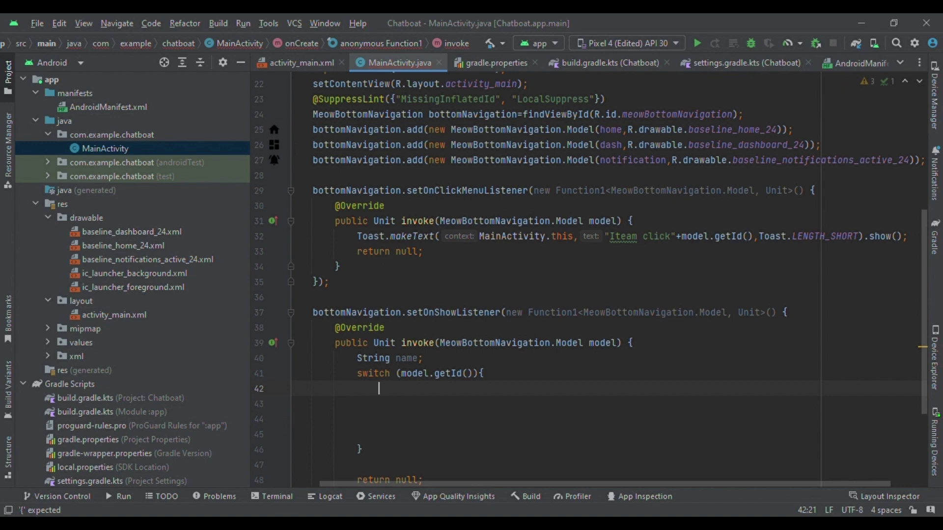
type("cas")
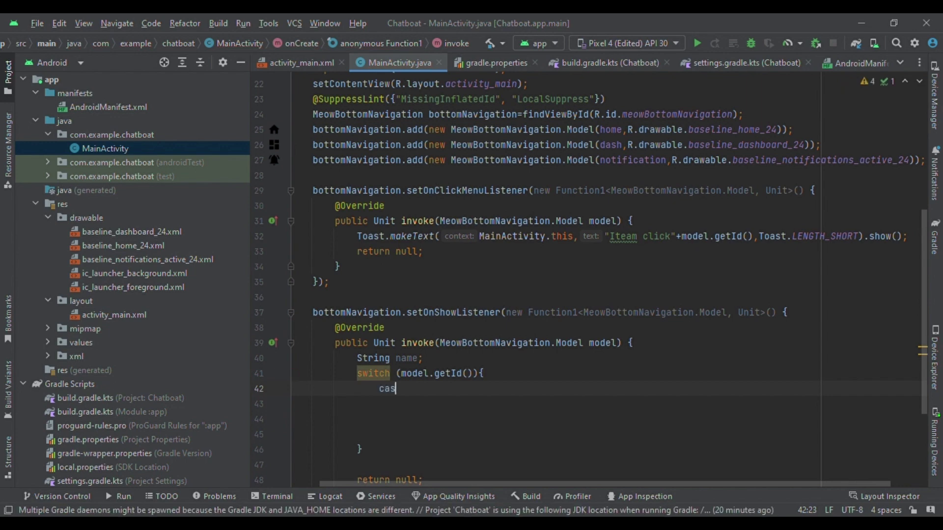
type("e ")
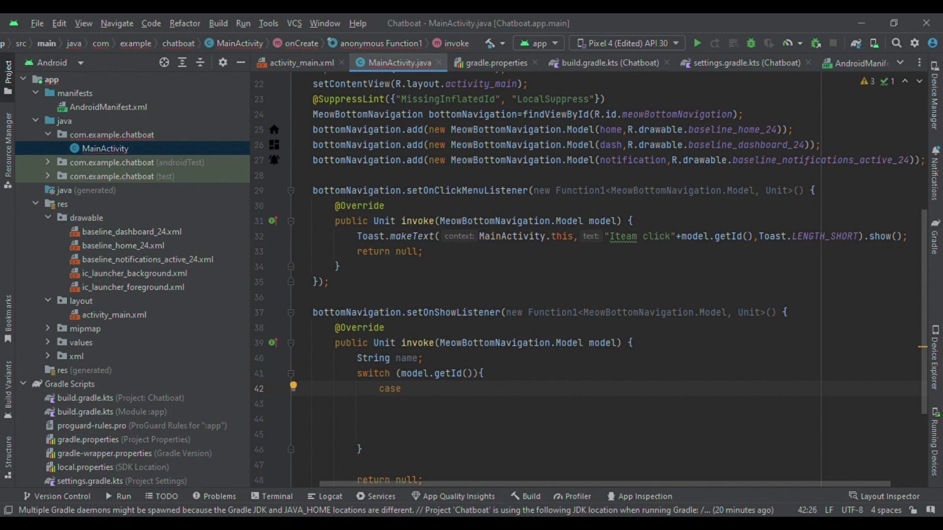
type("home")
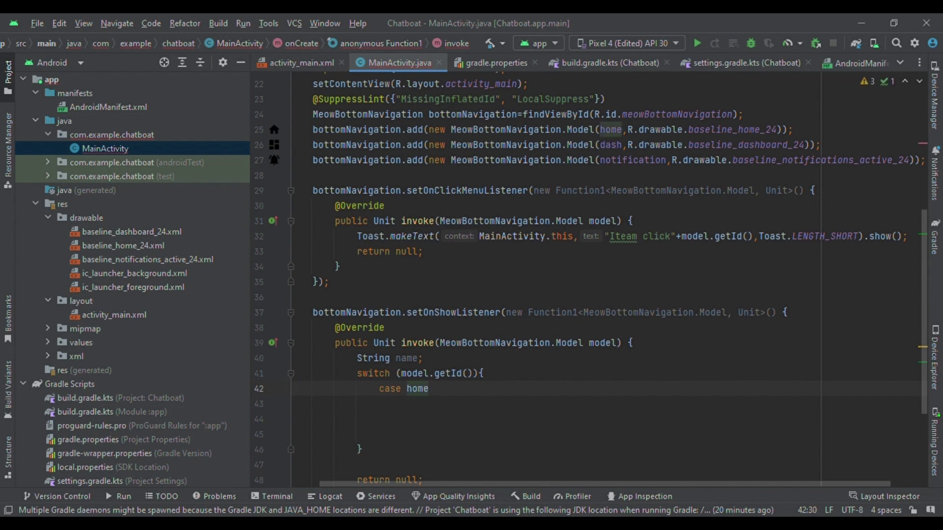
type(":")
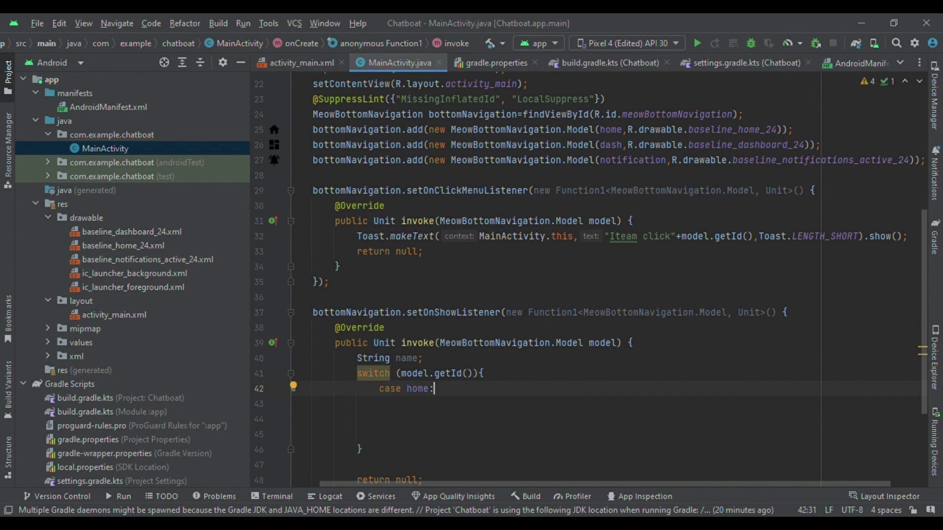
type("name=")
type("\"")
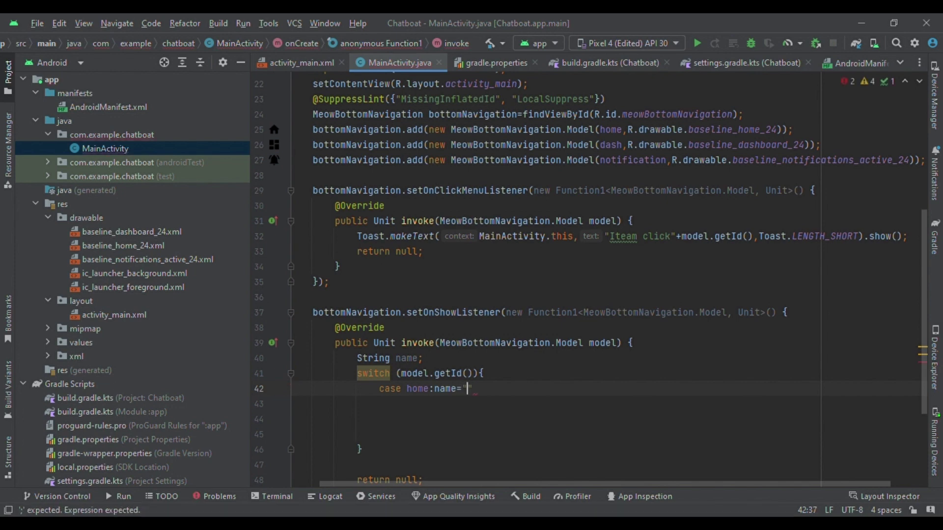
type("Home")
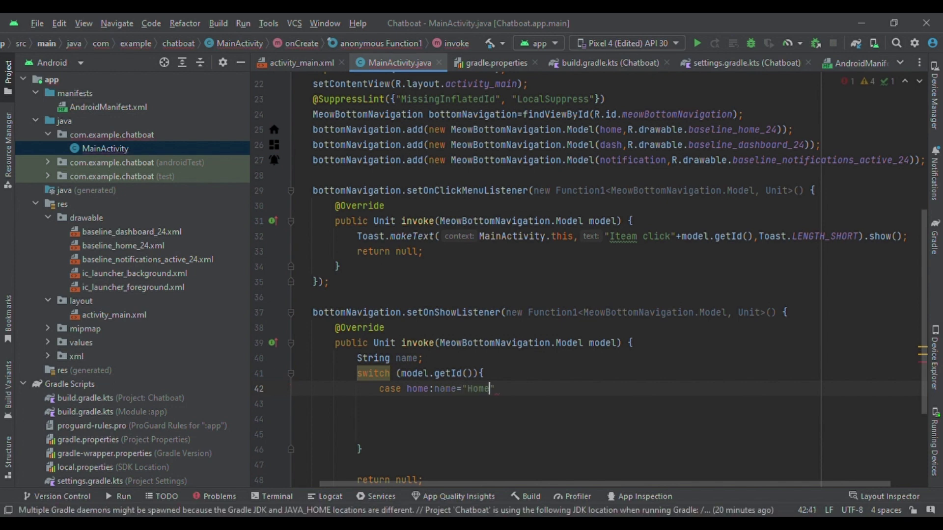
type("\"")
key("Return")
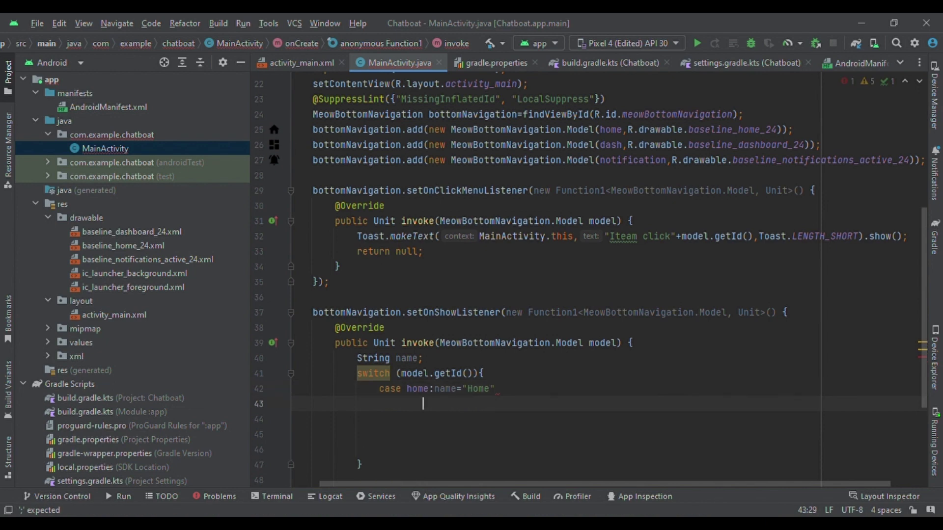
type("br")
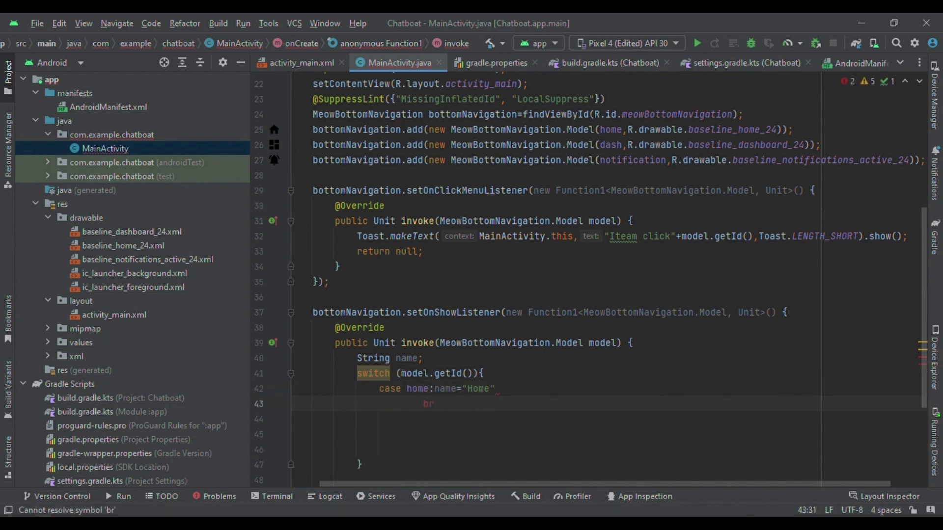
type("eak")
type(";")
key("Return")
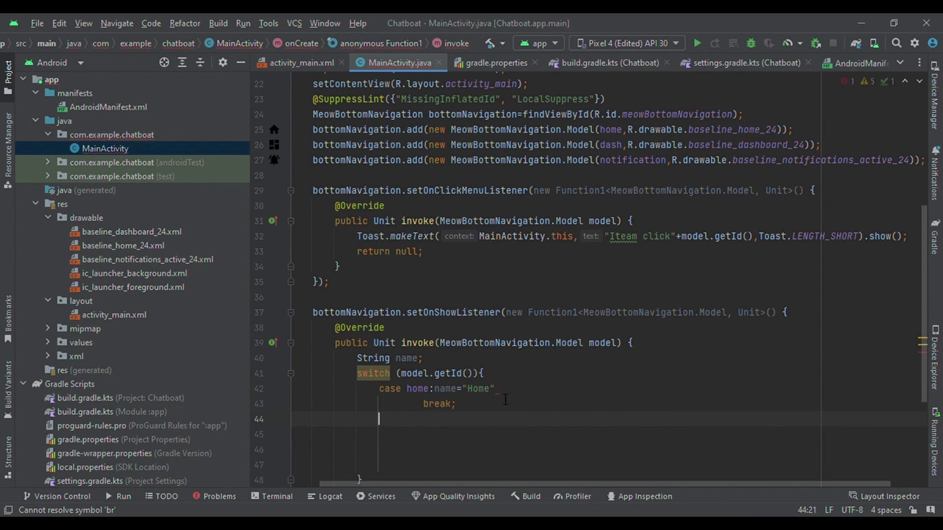
left_click(500, 389)
type(";")
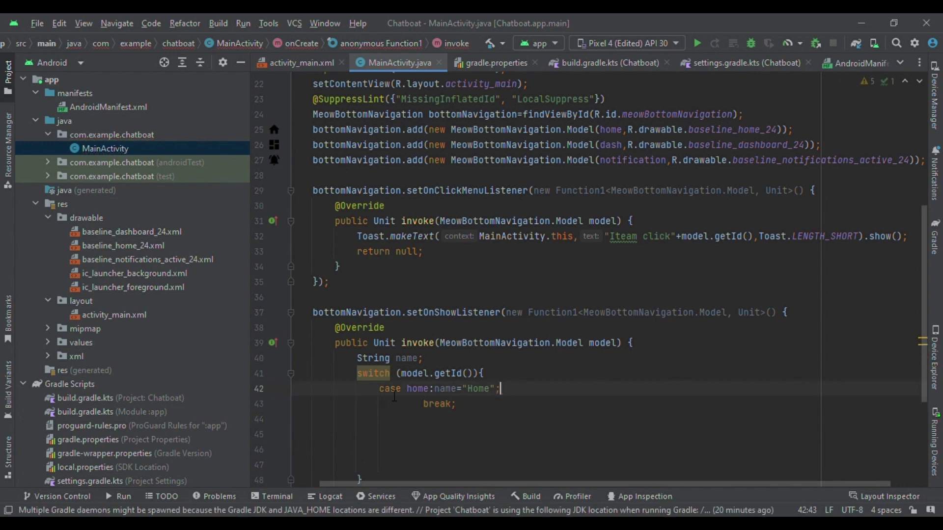
Step: Paste copies of the Home case and make the second case dash, named "Dashboard"
left_click_drag(380, 389, 498, 418)
key("ctrl+c")
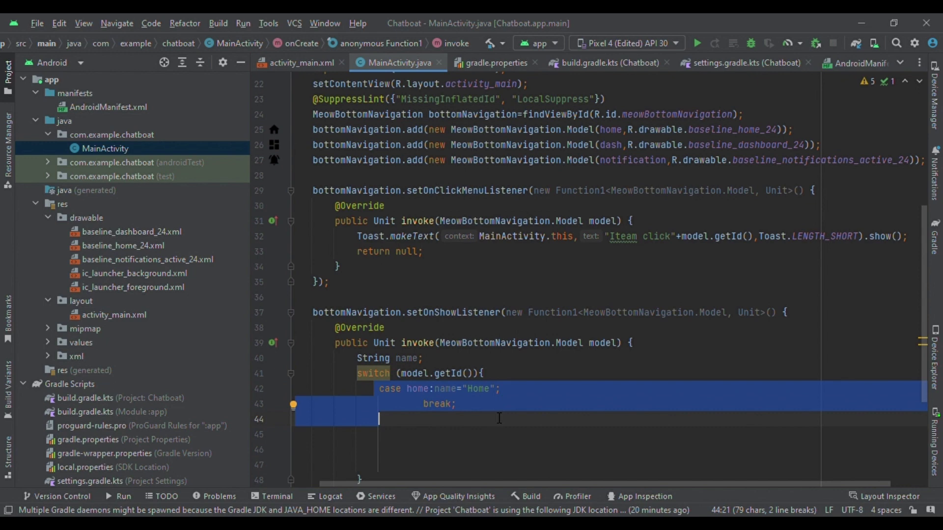
left_click(391, 440)
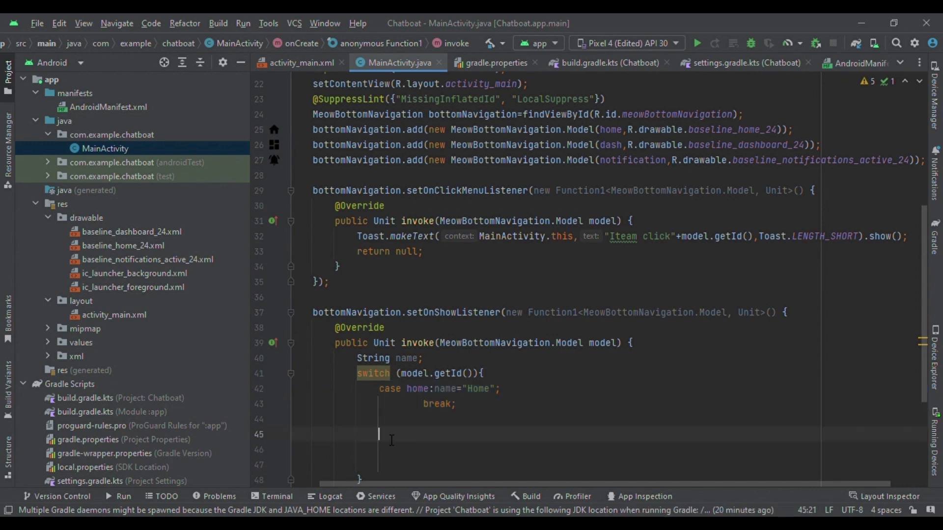
key("ctrl+v")
key("ctrl+v")
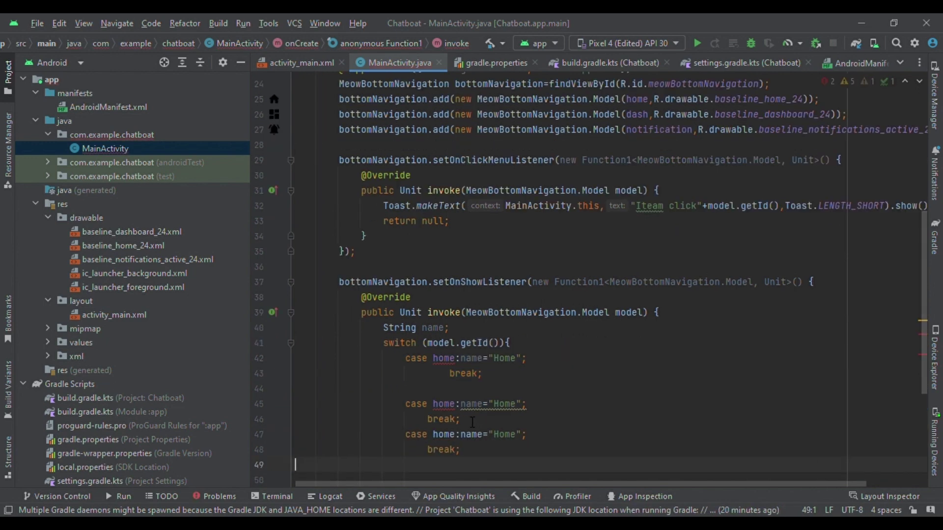
left_click(434, 405)
key("shift+Right")
key("shift+Right")
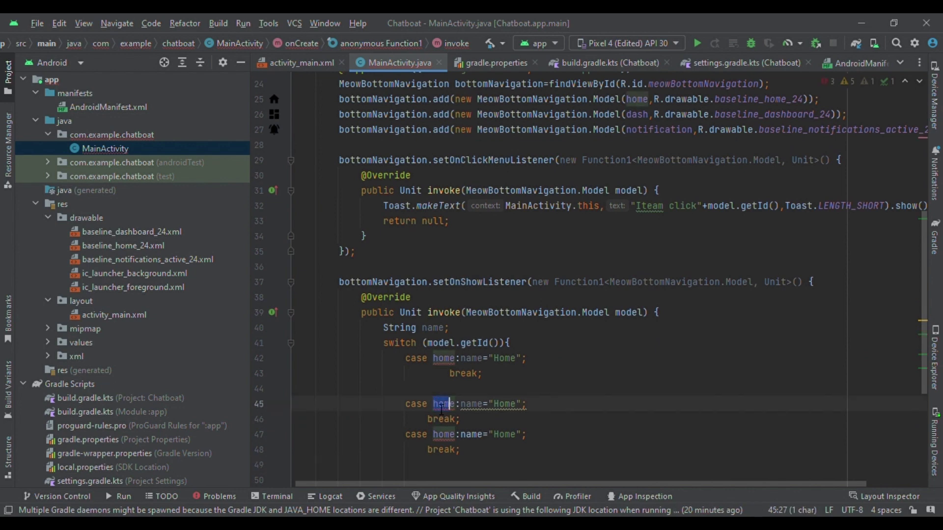
key("shift+Right")
key("shift+Right")
key("BackSpace")
type("d")
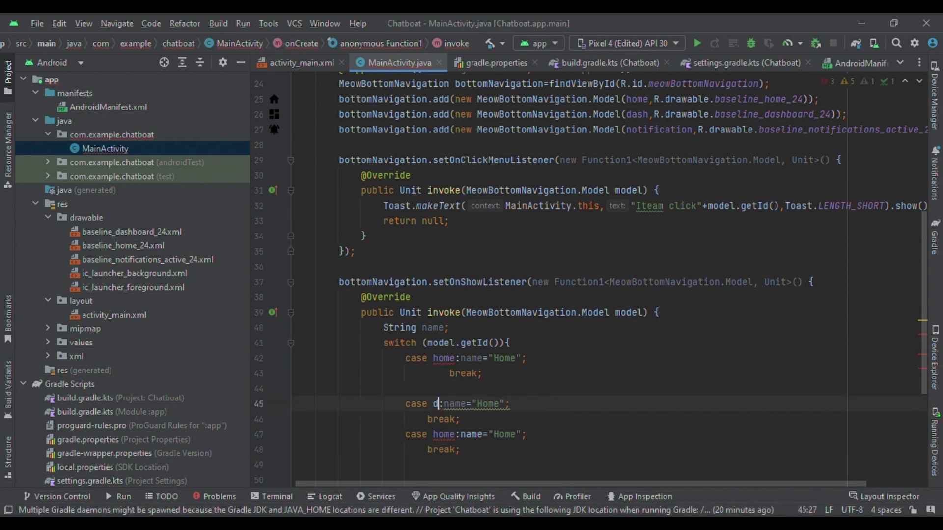
type("as")
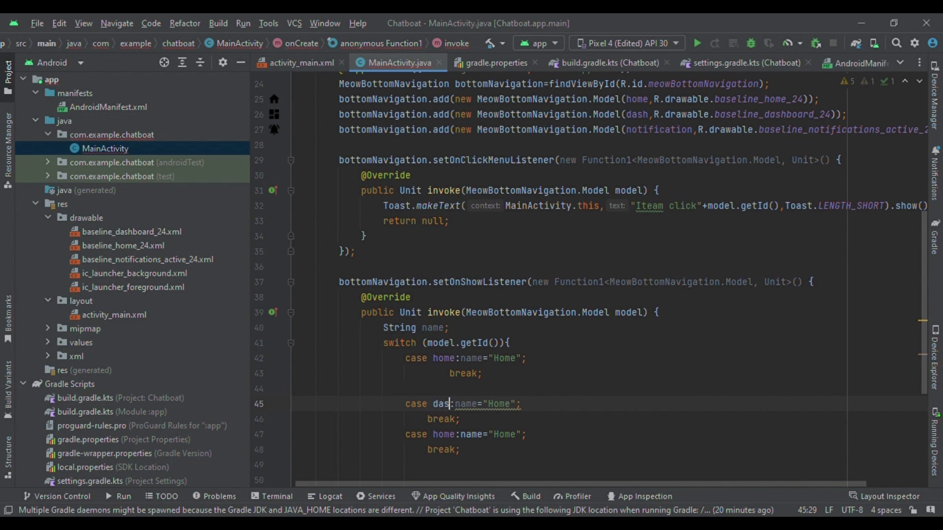
type("h")
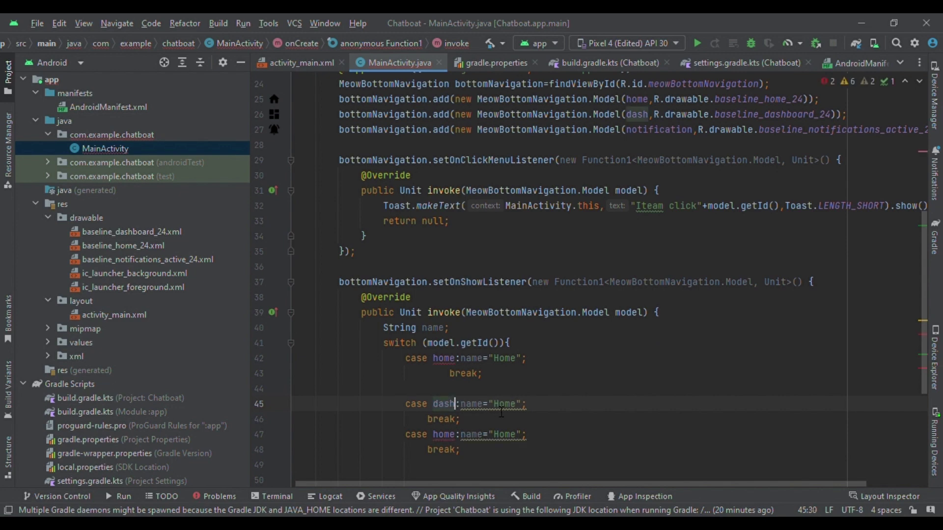
left_click_drag(492, 403, 500, 404)
type("D")
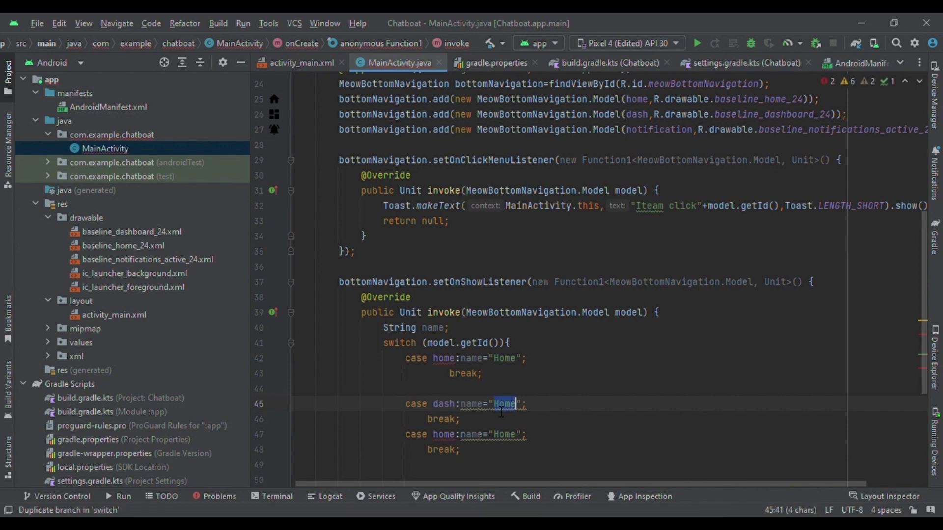
key("BackSpace")
type("Dash")
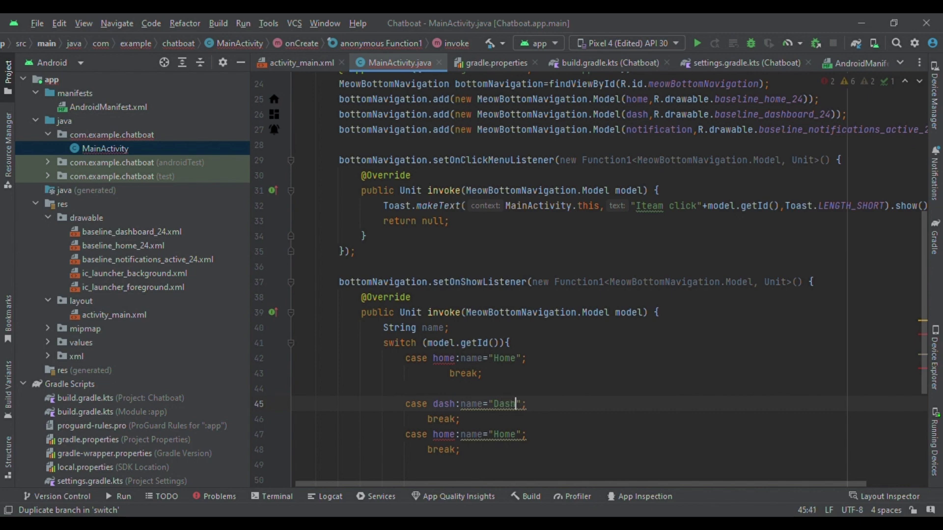
type("b")
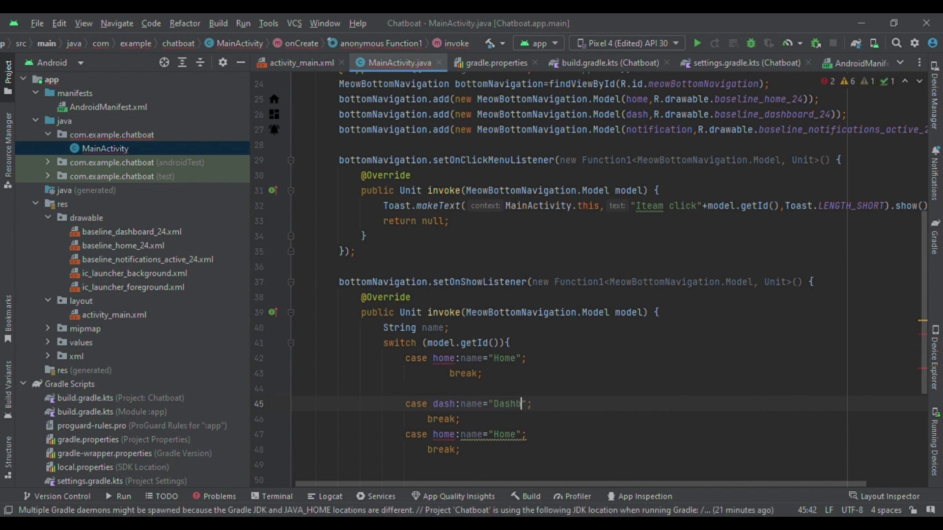
type("oard")
Step: Make the third case use the notification id with name "notification"
left_click_drag(494, 435, 517, 437)
key("BackSpace")
type("noti")
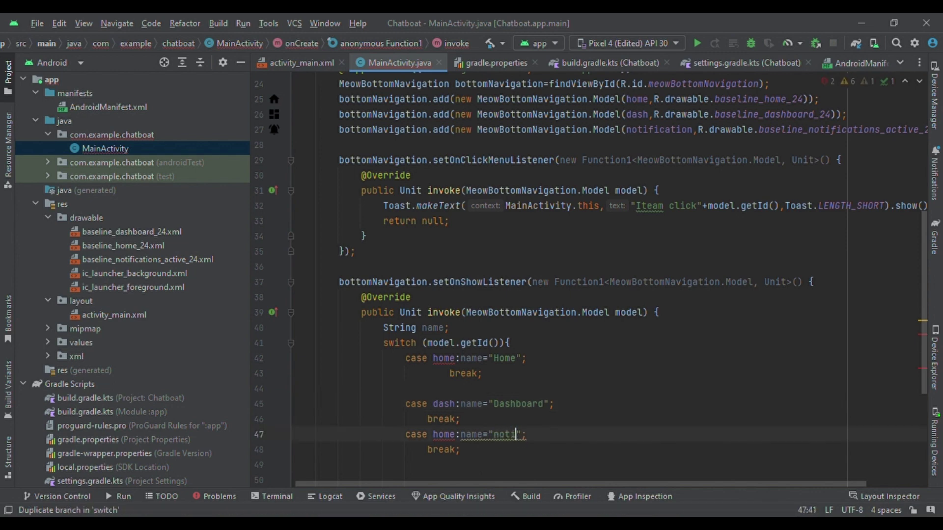
type("fica")
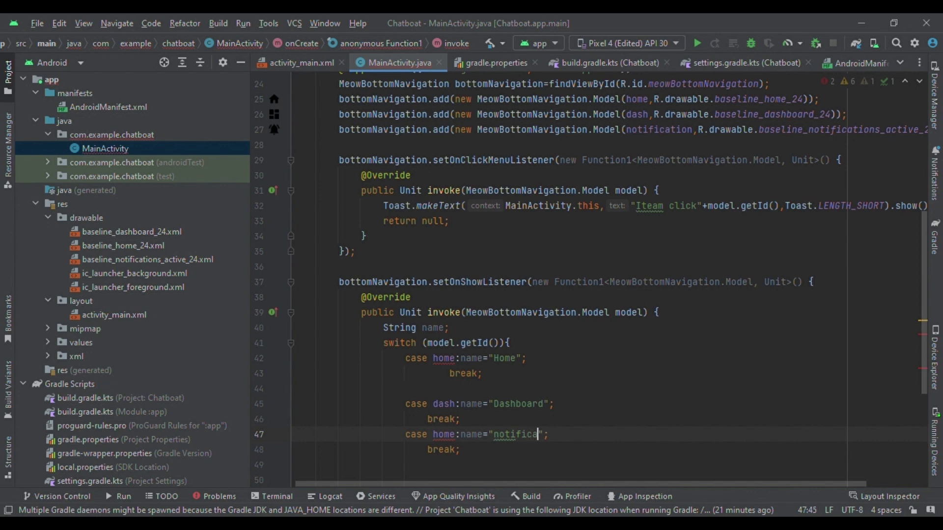
type("tion")
left_click_drag(434, 435, 438, 438)
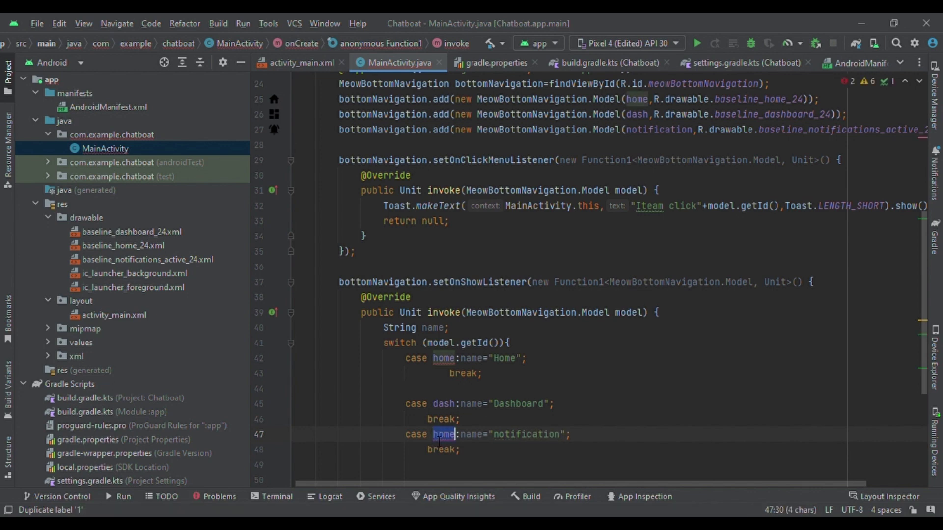
key("Delete")
key("Delete")
key("Delete")
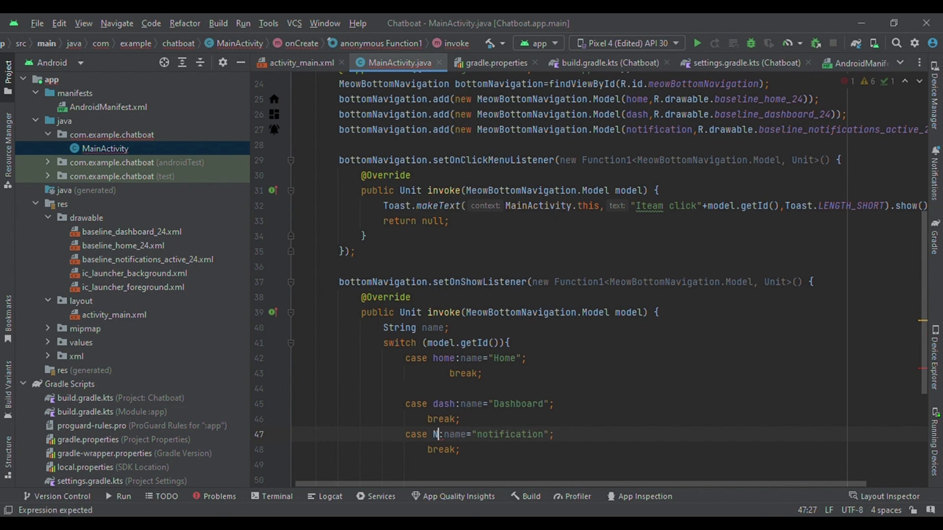
type("not")
type("i")
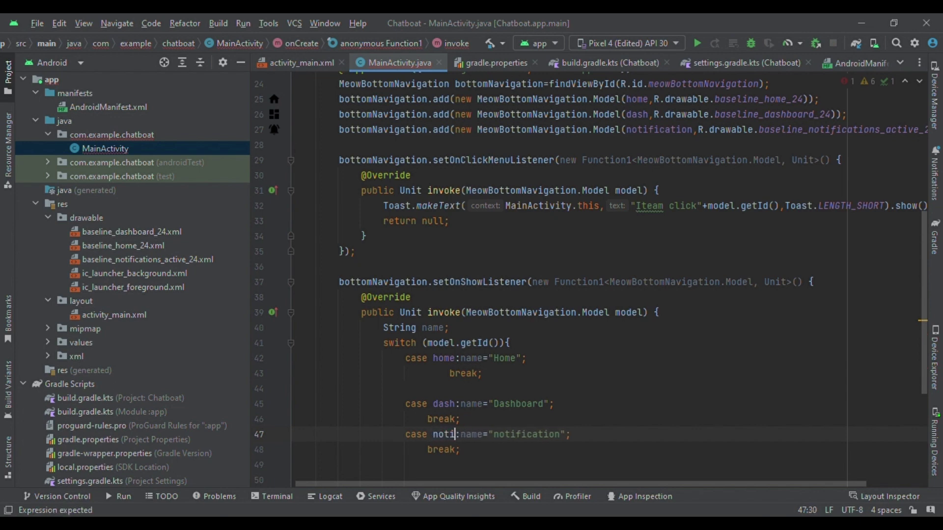
type("fi")
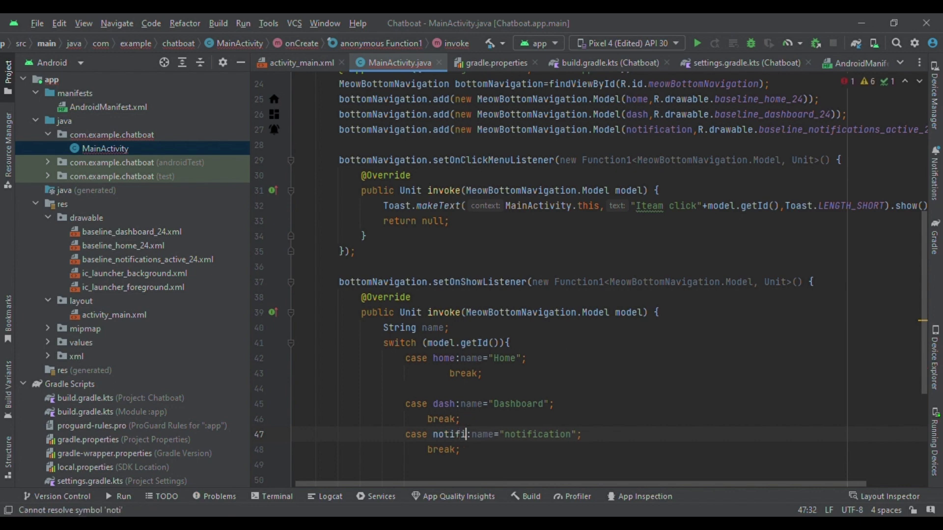
type("cation")
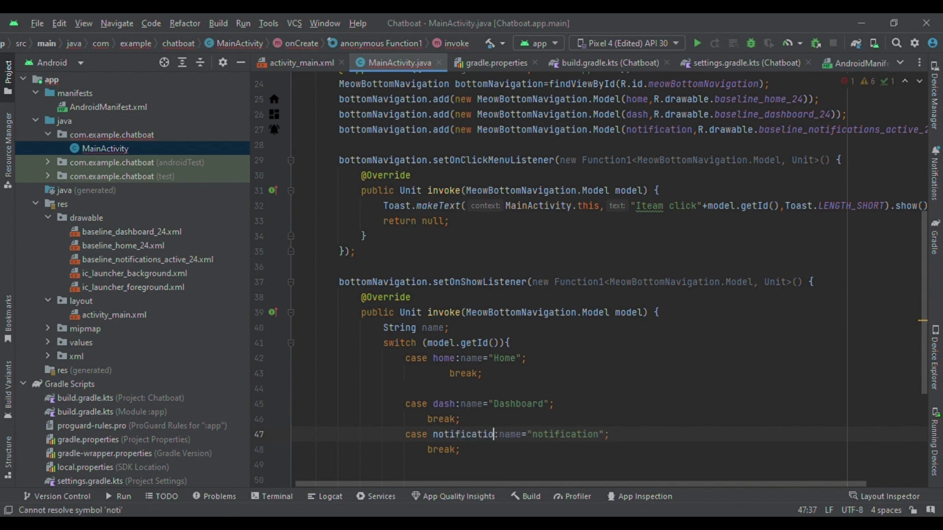
scroll(735, 361, "down", 2)
scroll(735, 361, "down", 1)
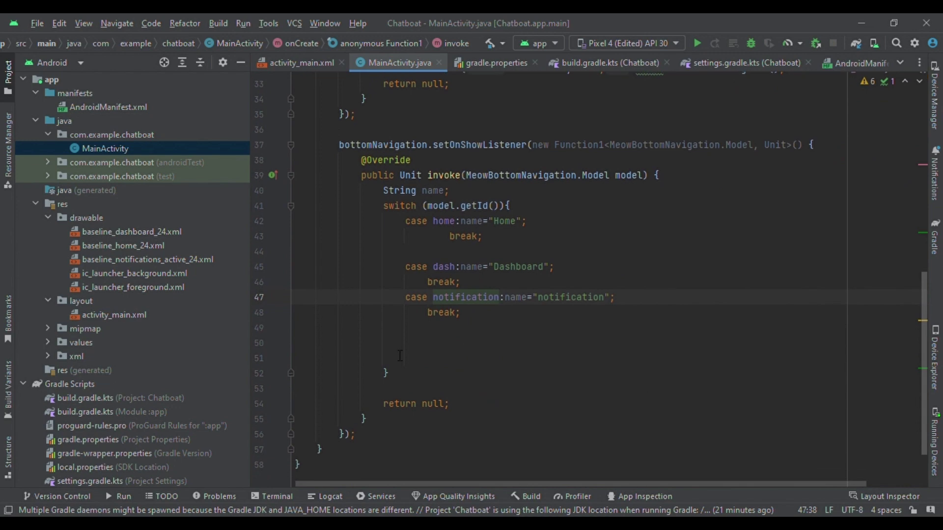
Step: Remove blank lines after the switch and add bottomNavigation.setCount(notification, "9")
left_click(403, 359)
key("BackSpace")
key("BackSpace")
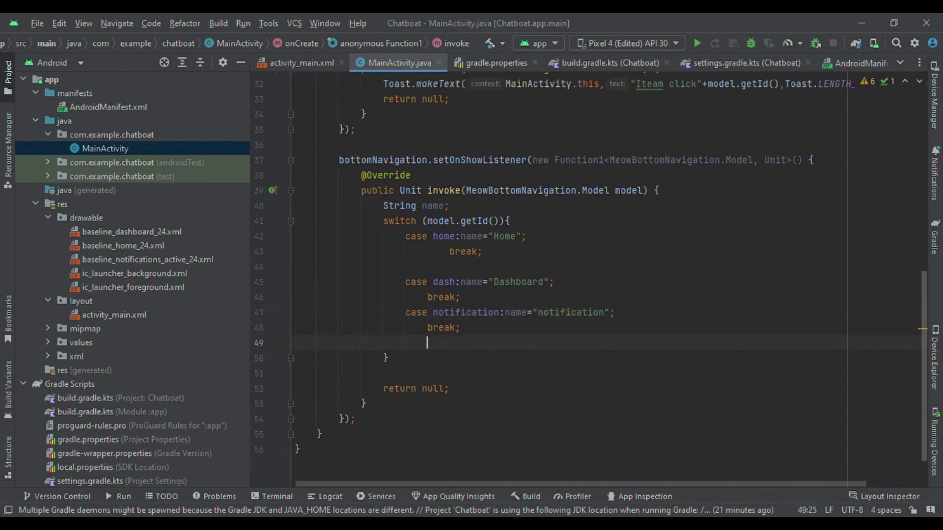
key("BackSpace")
left_click(409, 360)
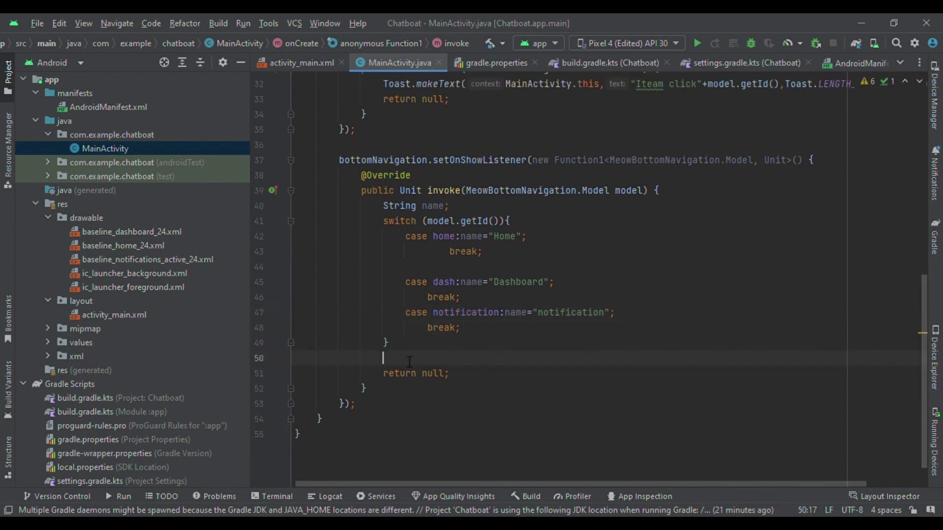
type("b")
type("ottomNavigation.")
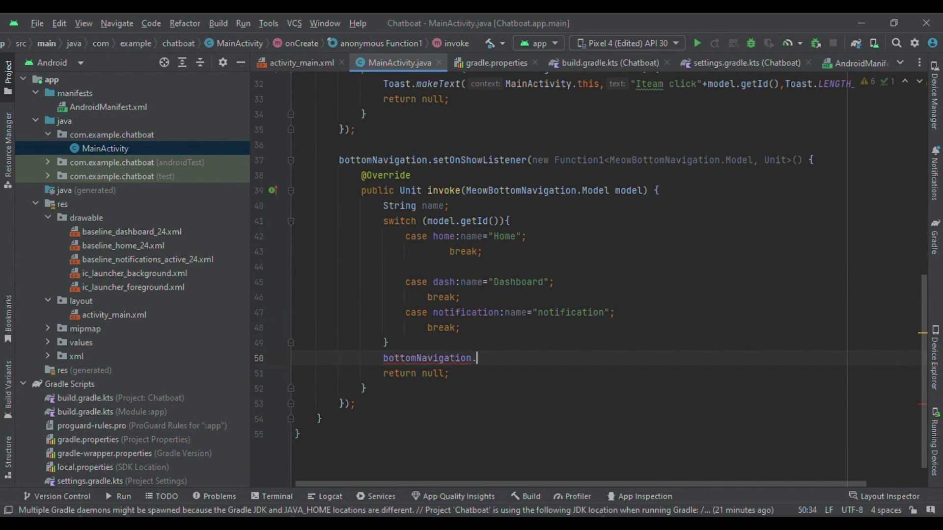
type("s")
type("etCount();")
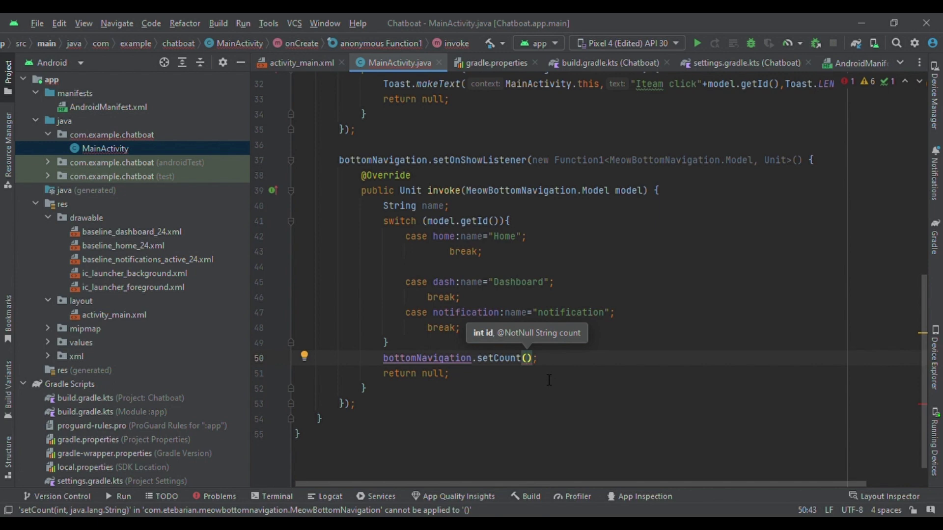
scroll(586, 277, "up", 1)
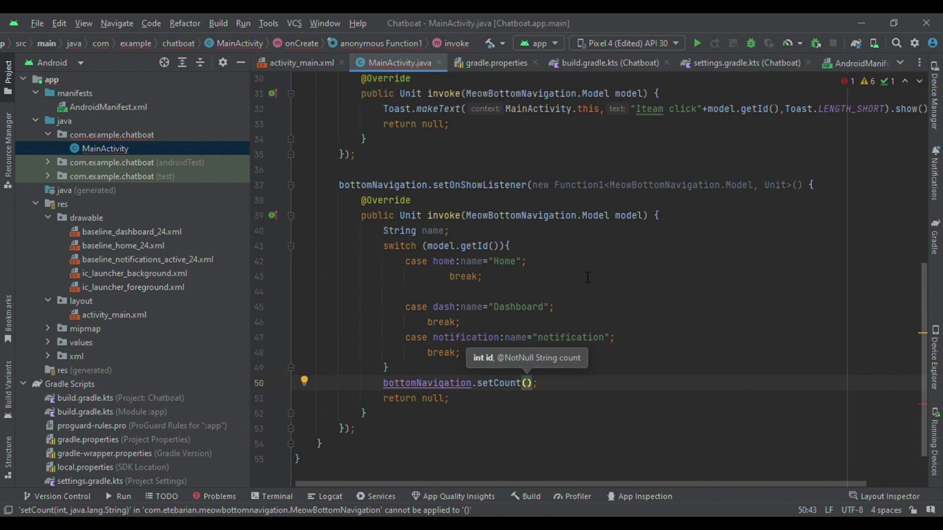
scroll(586, 278, "up", 2)
scroll(587, 276, "up", 4)
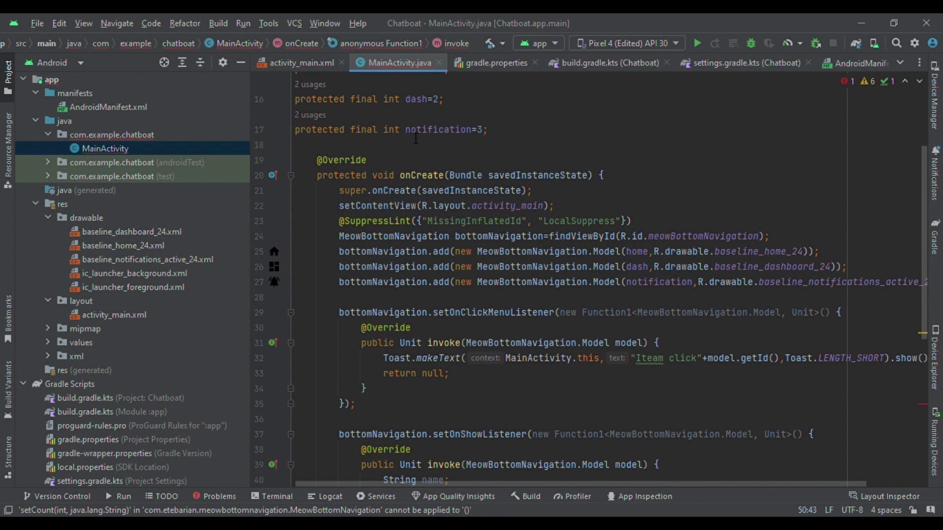
double_click(415, 132)
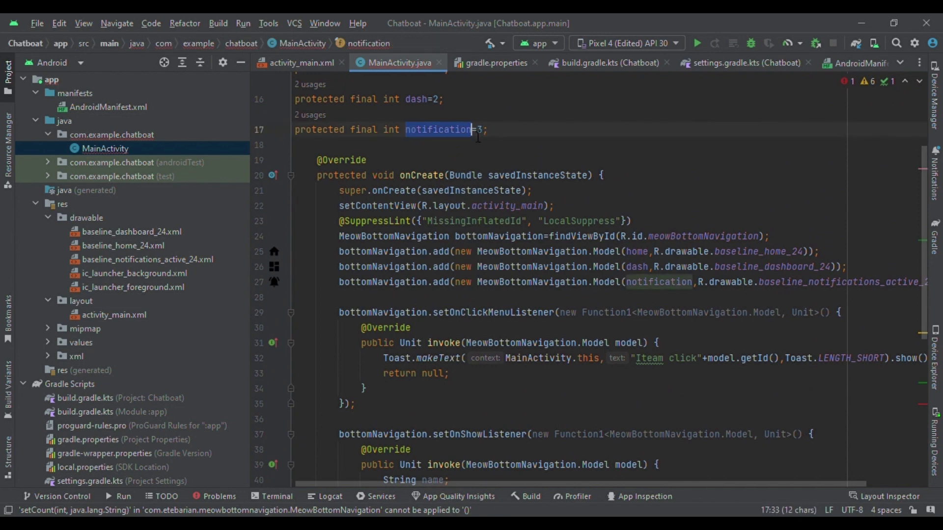
scroll(477, 136, "down", 3)
scroll(538, 368, "down", 3)
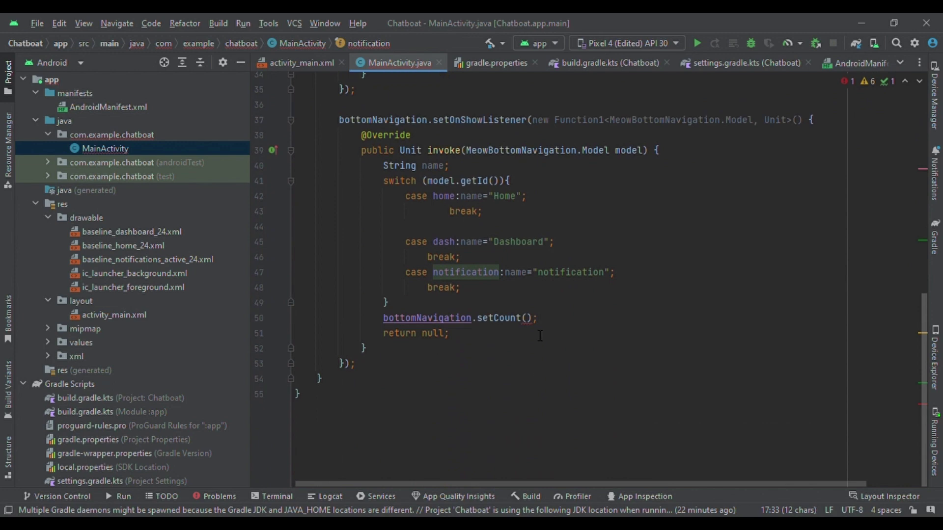
left_click(533, 325)
type("notification")
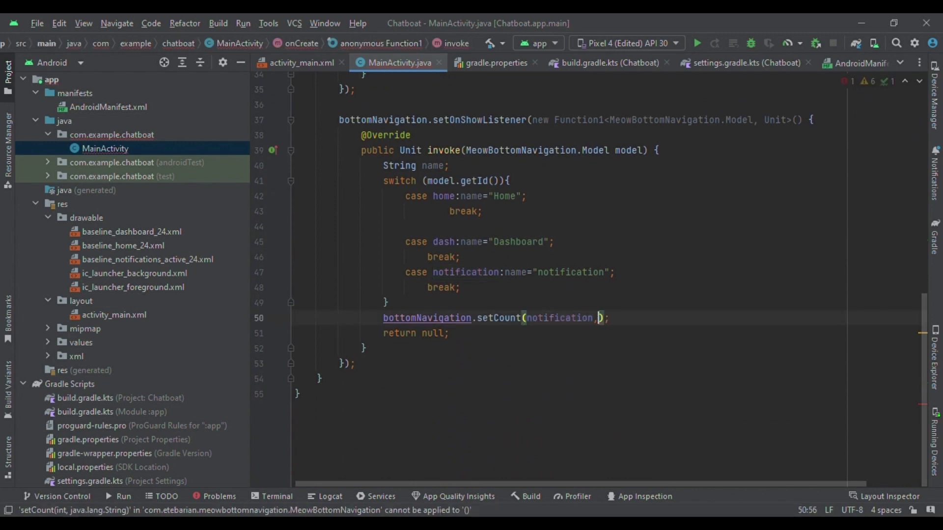
type(",")
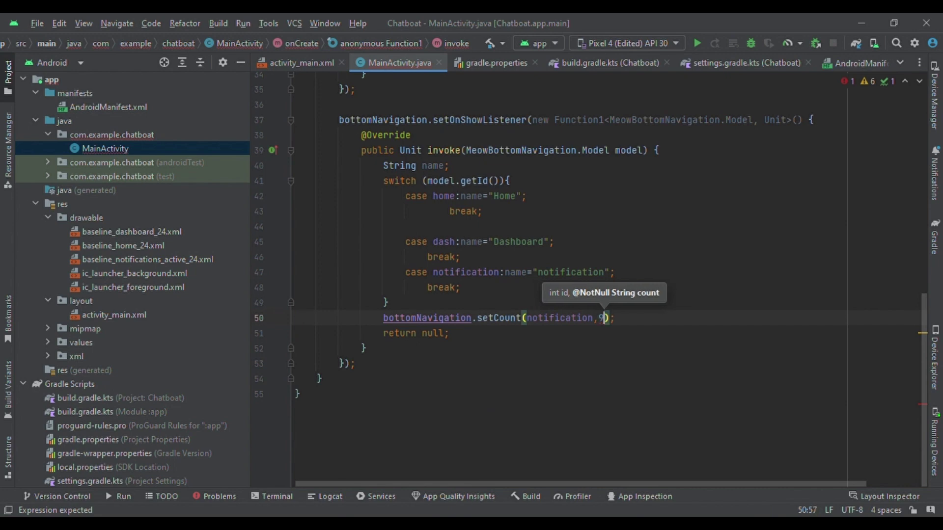
type(" 9")
key("Escape")
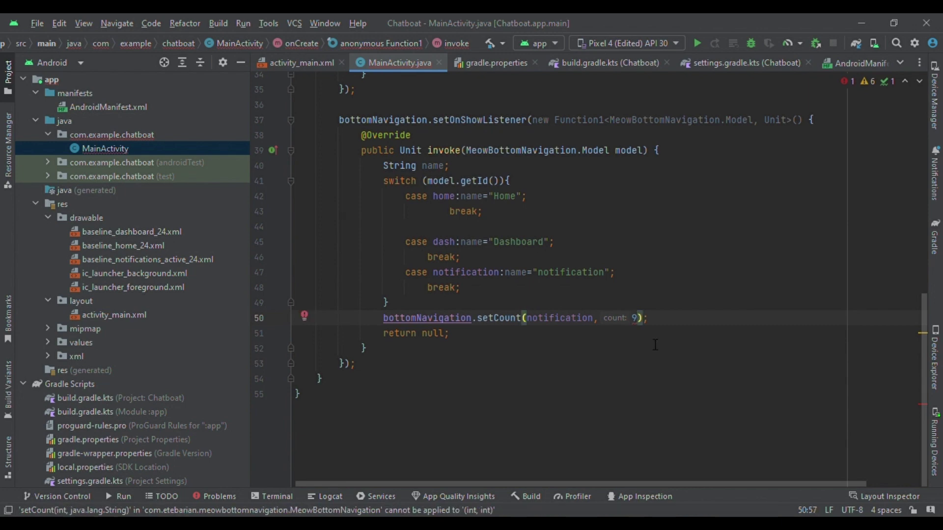
key("BackSpace")
type("\"9")
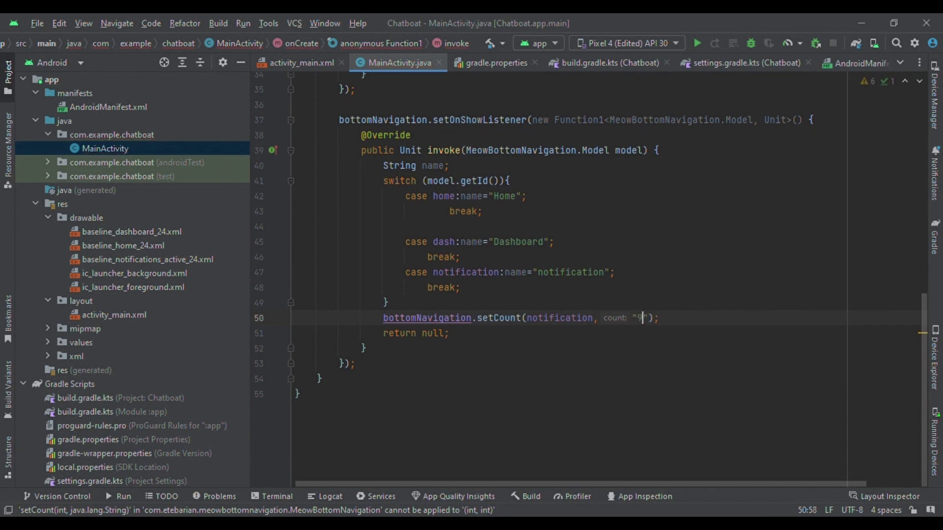
key("Right")
key("End")
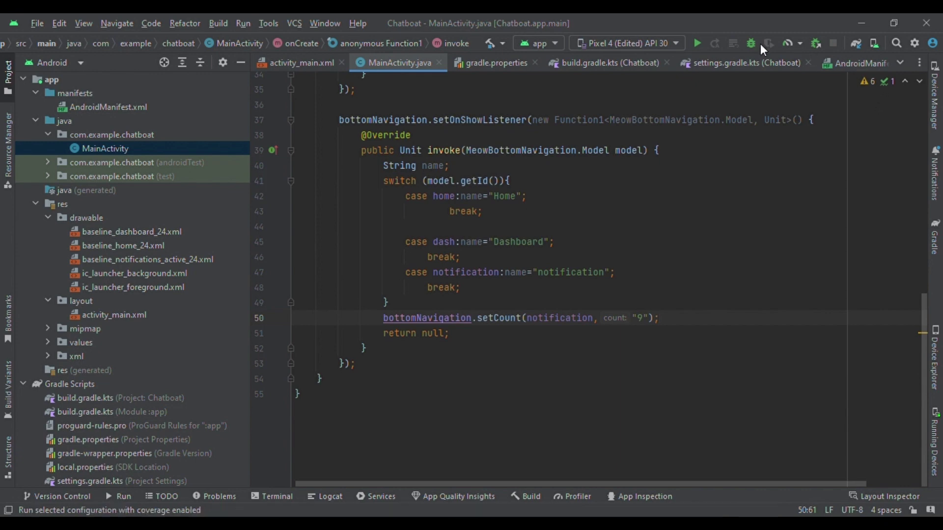
Step: Run the app, then delete the mbn_hasAnimation and mbn_countTypeface attributes from activity_main.xml
left_click(697, 43)
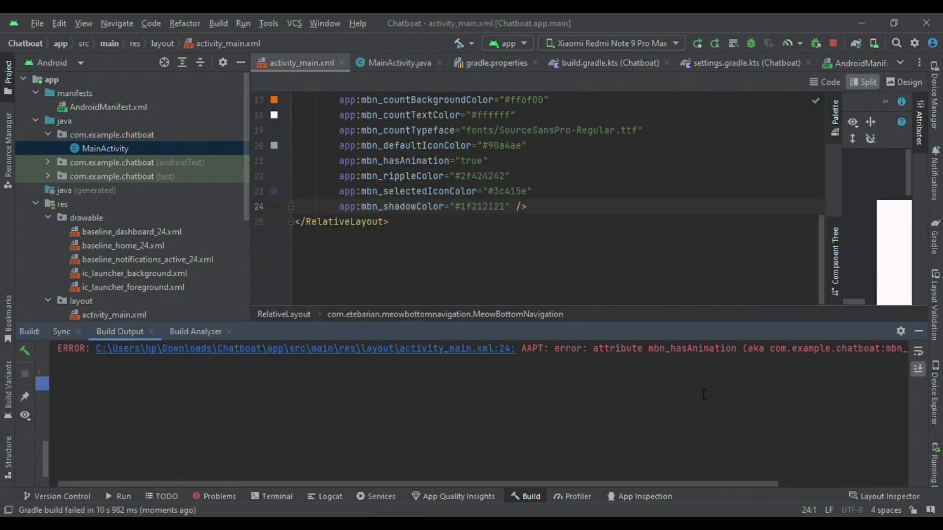
scroll(703, 396, "right", 2)
scroll(704, 396, "right", 2)
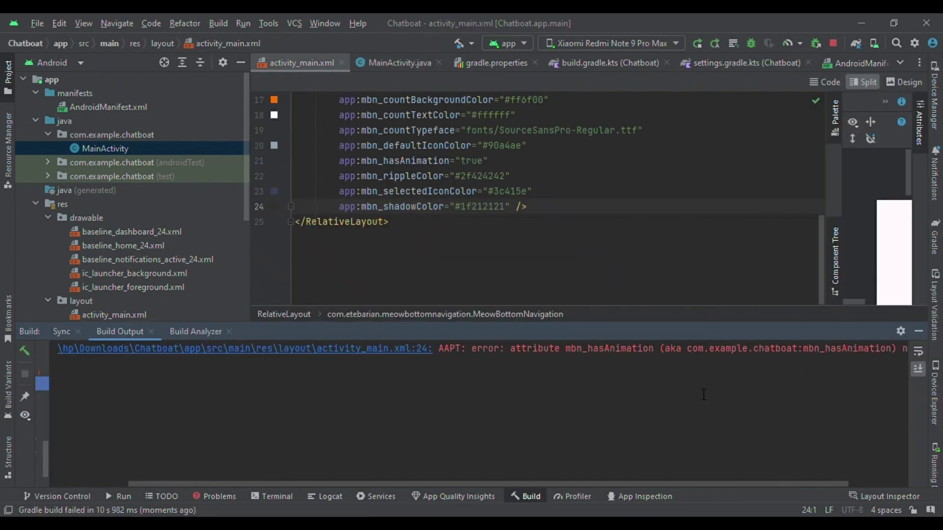
scroll(703, 395, "right", 2)
scroll(704, 396, "left", 2)
scroll(704, 395, "left", 2)
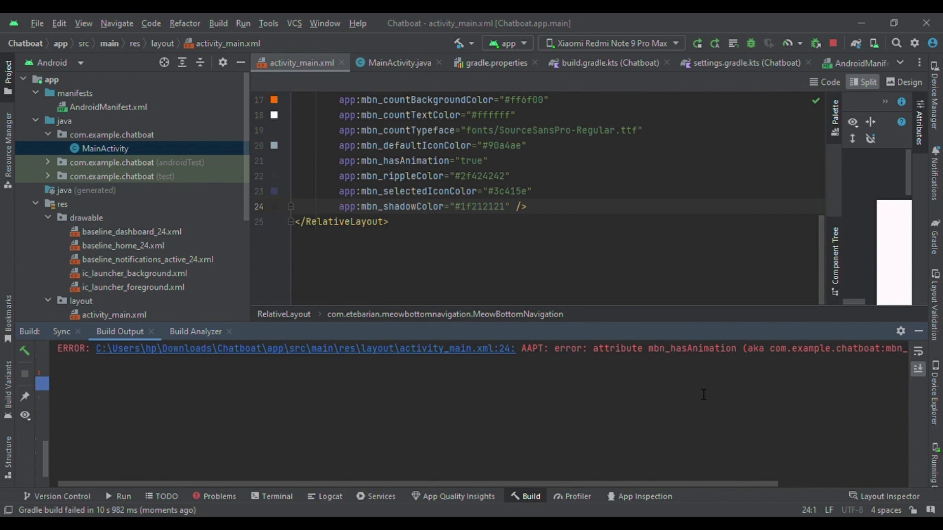
scroll(703, 395, "left", 1)
scroll(519, 375, "right", 1)
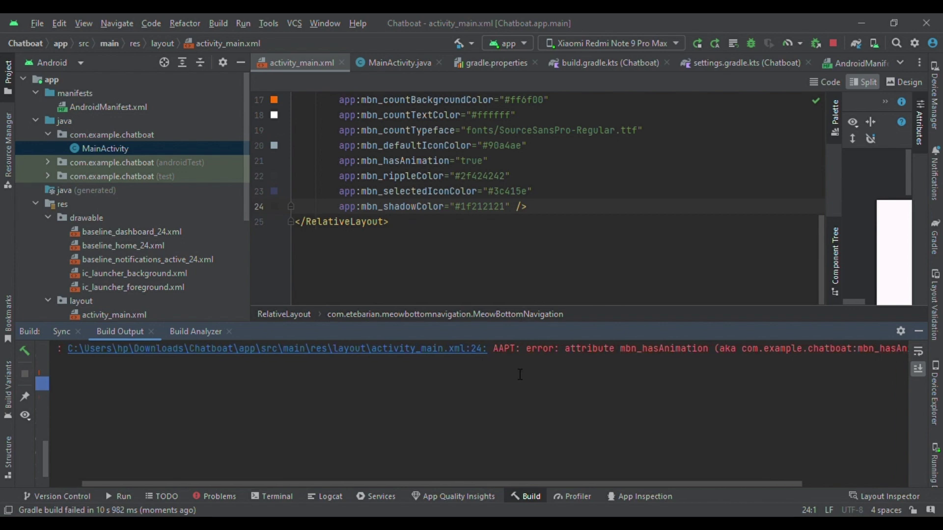
scroll(519, 375, "right", 1)
scroll(519, 374, "right", 1)
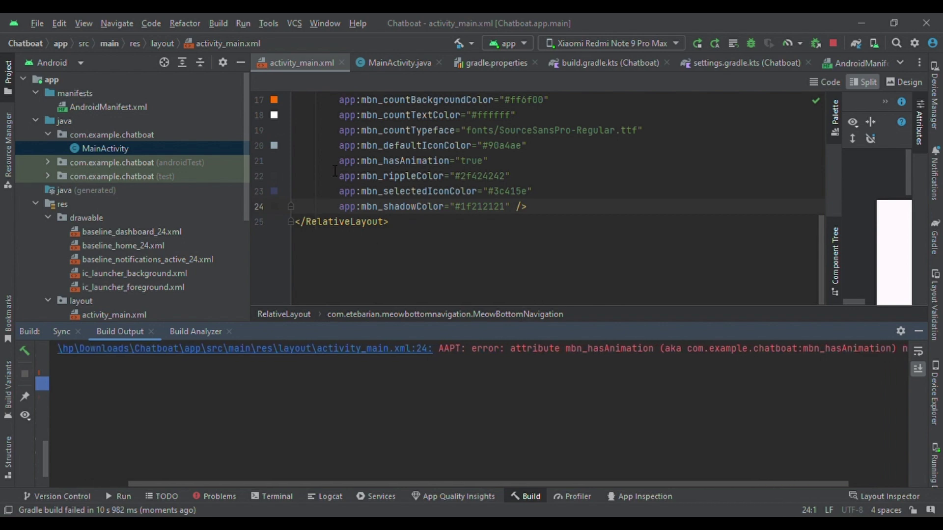
left_click_drag(328, 161, 518, 170)
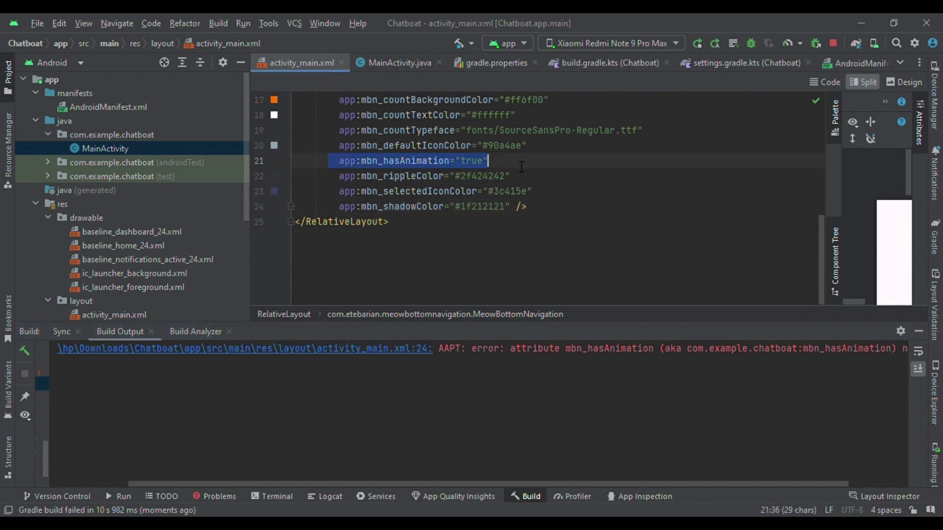
key("BackSpace")
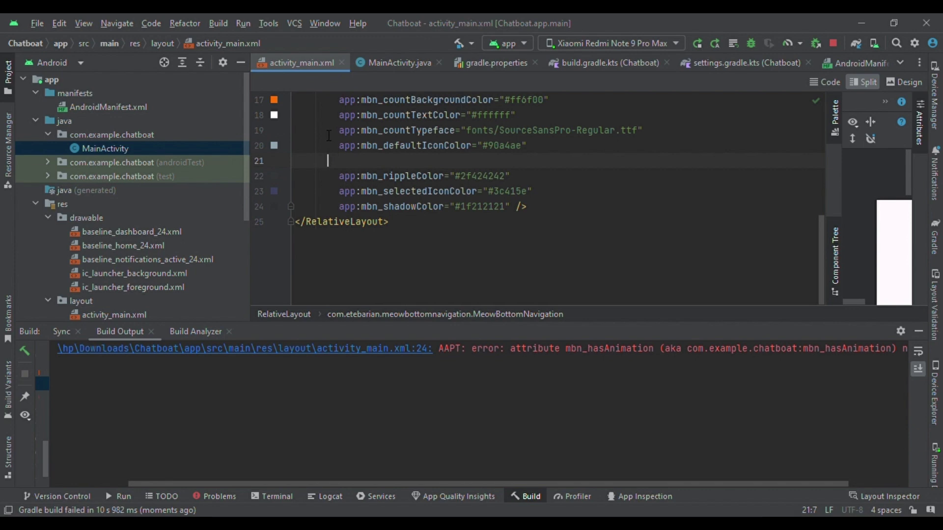
left_click_drag(323, 130, 658, 141)
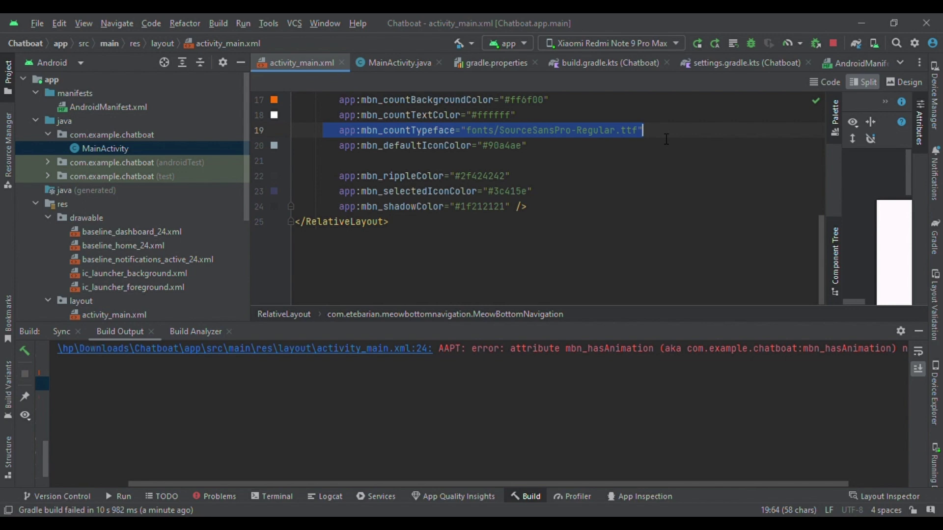
key("BackSpace")
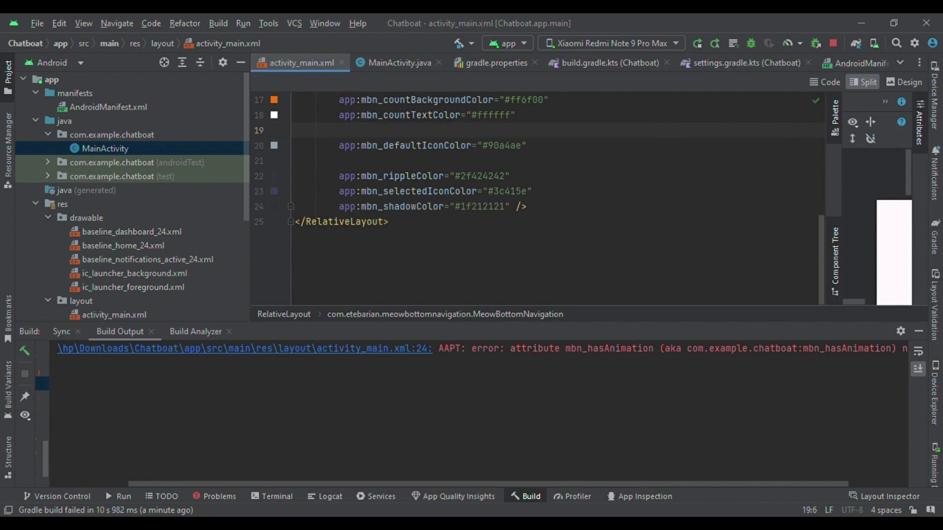
key("BackSpace")
key("Down")
key("Down")
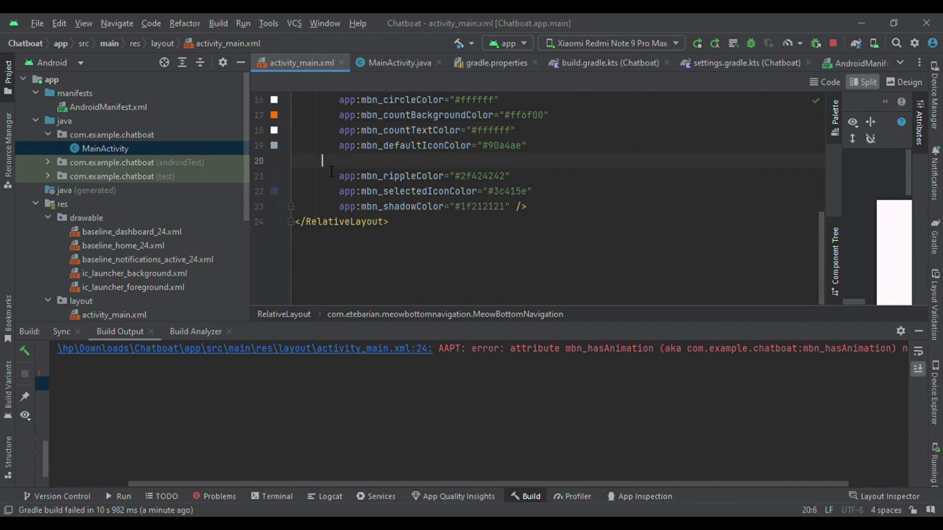
key("BackSpace")
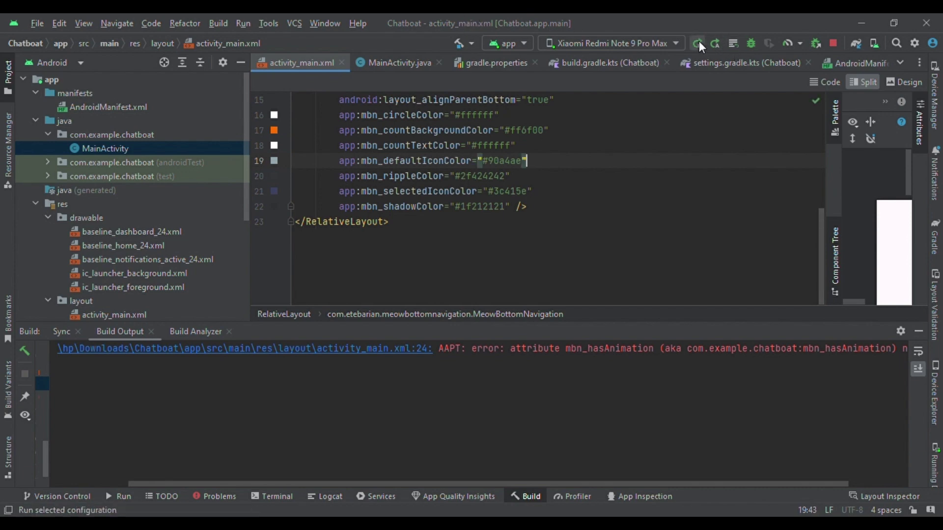
Step: Run the corrected app on the Xiaomi Redmi Note 9 Pro Max
left_click(696, 42)
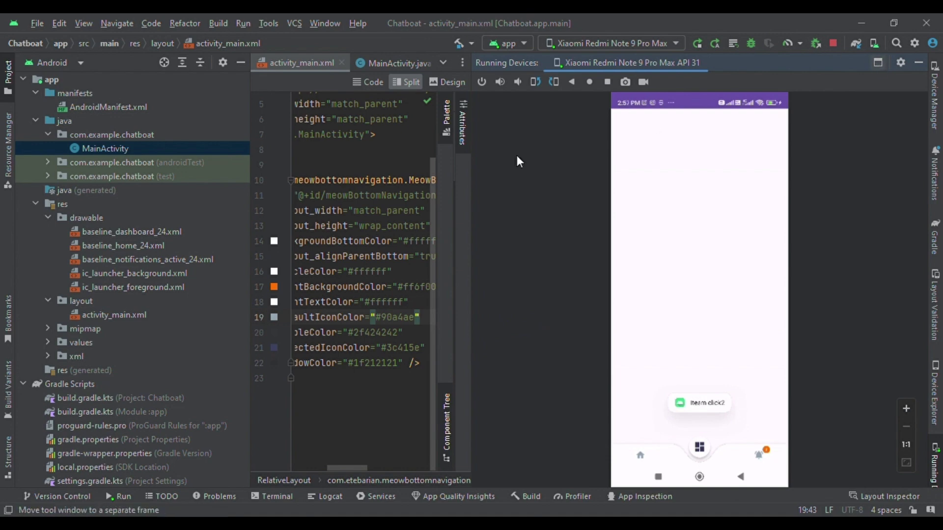
scroll(356, 285, "right", 3)
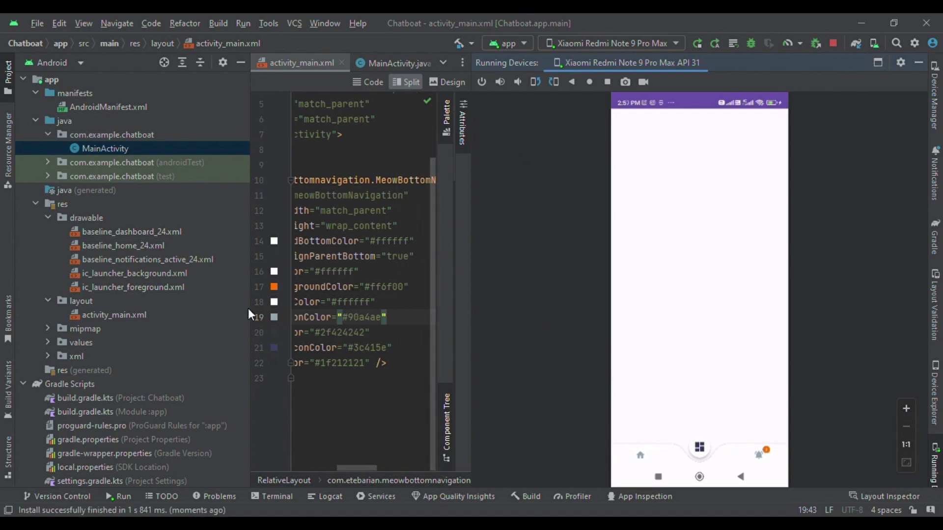
Step: Replace the white #ffffff in mbn_backgroundBottomColor with the badge orange #ff6f00
left_click_drag(251, 311, 165, 298)
left_click_drag(102, 272, 53, 267)
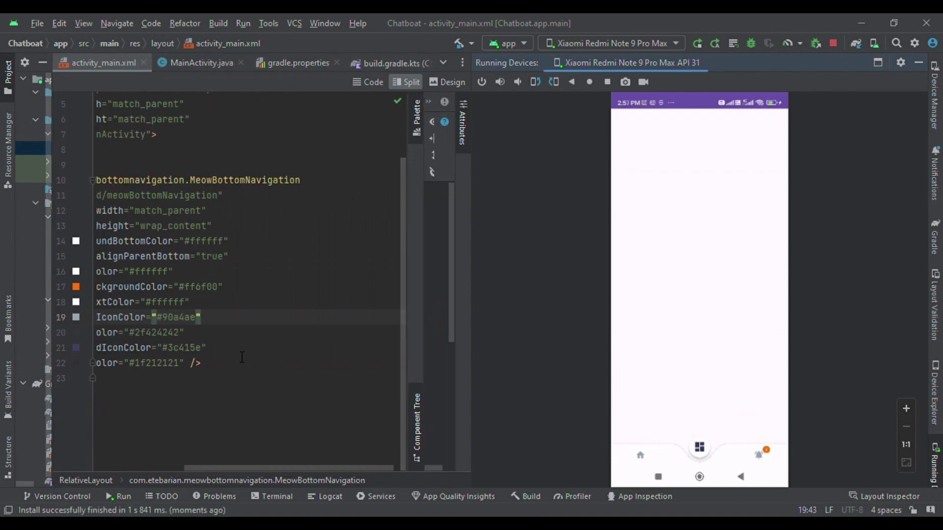
scroll(240, 358, "left", 2)
scroll(207, 293, "left", 2)
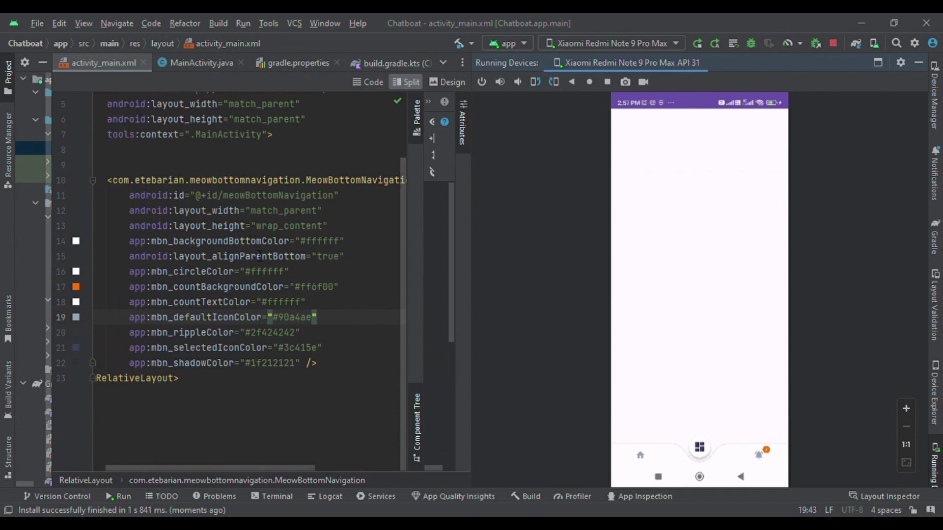
left_click(286, 355)
key("shift+Right")
key("shift+Right")
key("shift+Right")
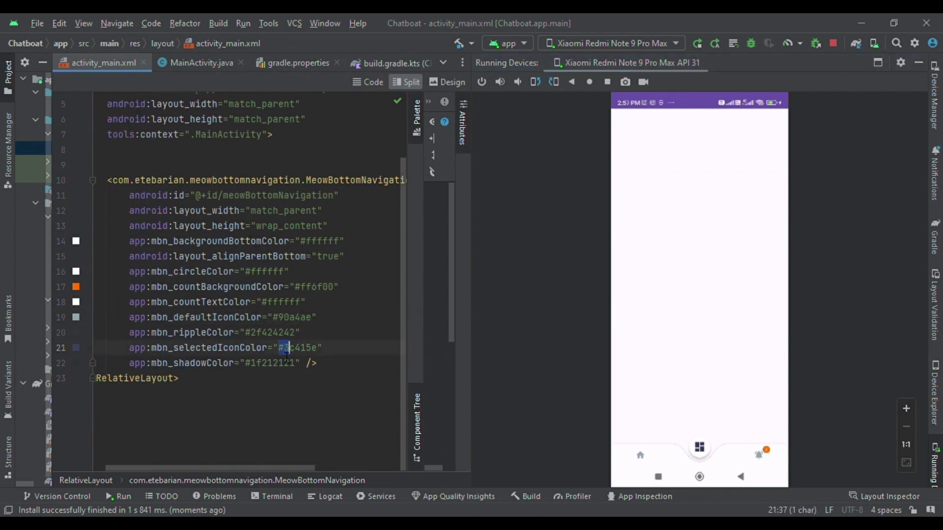
key("shift+Right")
key("shift+Right")
key("shift+Right")
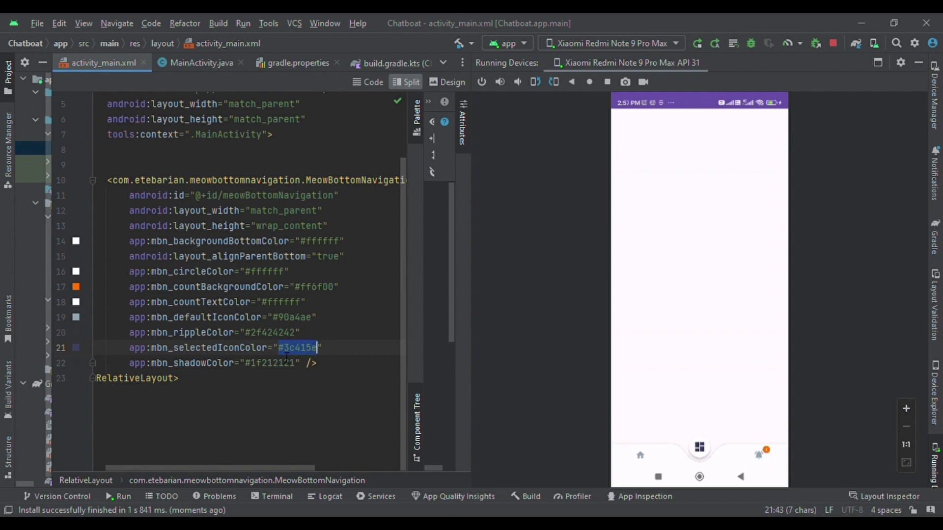
left_click(295, 289)
key("shift+Right")
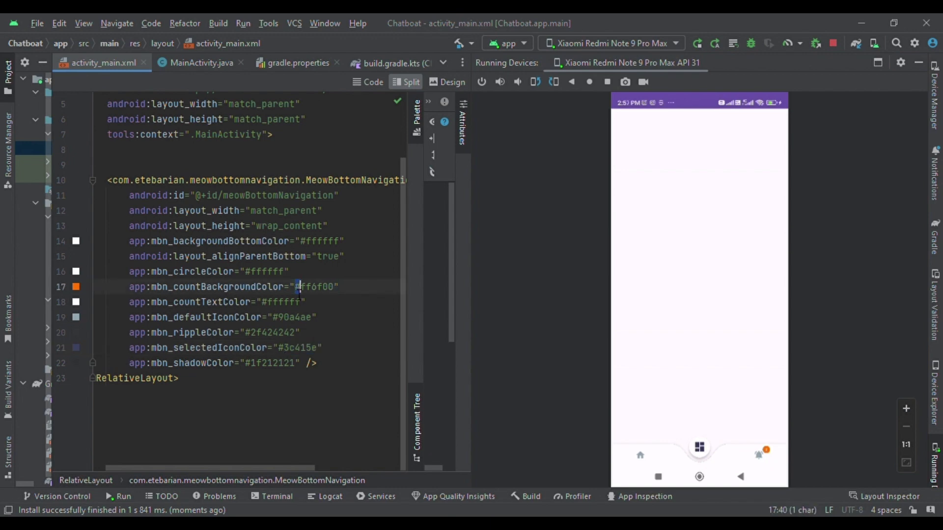
key("shift+Right")
key("shift+Right")
key("shift+Right")
key("shift+Right")
key("shift+Right")
key("ctrl+c")
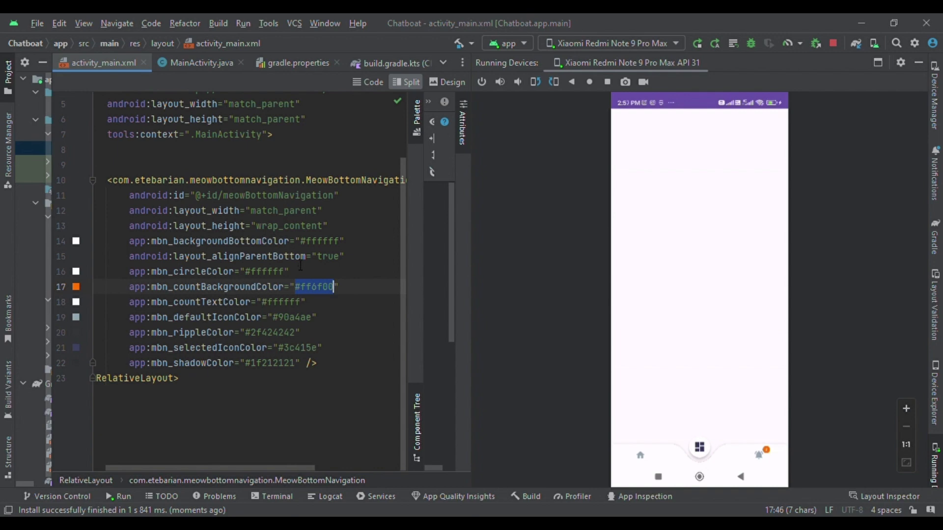
left_click(301, 244)
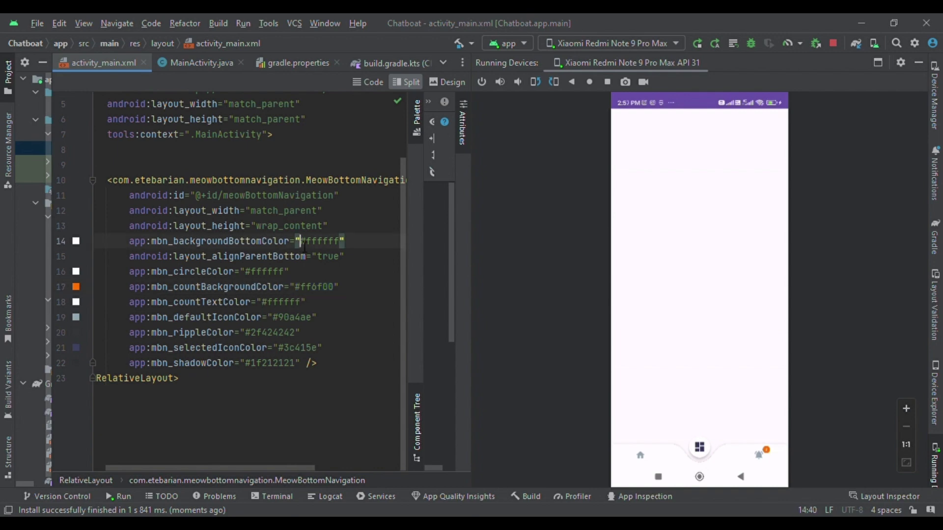
key("shift+Right")
key("shift+Right")
key("shift+Right")
key("shift+Right")
key("shift+Right")
key("shift+Right")
key("shift+Right")
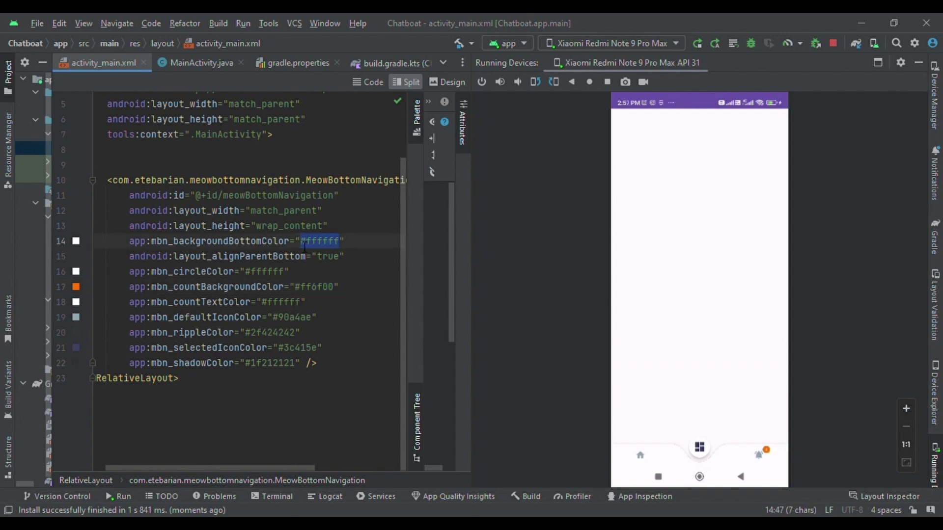
key("ctrl+v")
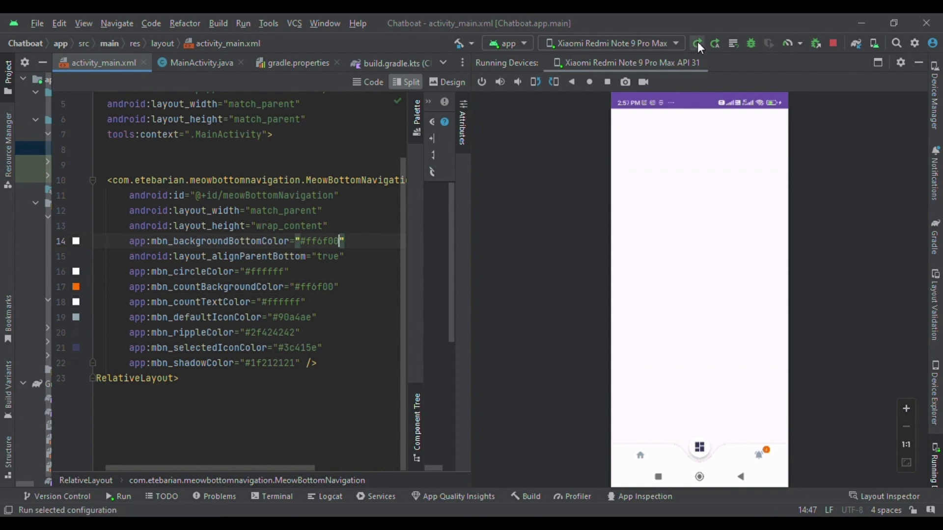
Step: Rebuild and run the app on the Xiaomi phone with the orange bottom bar
left_click(697, 42)
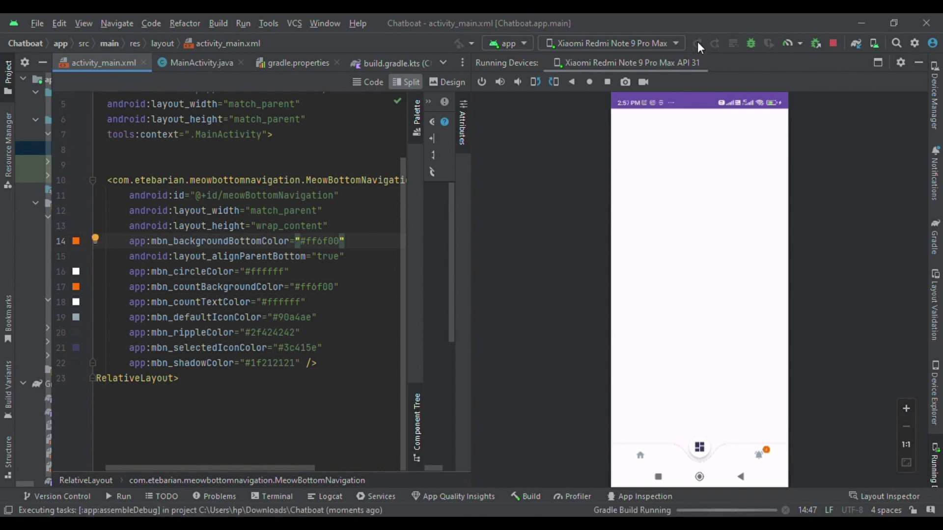